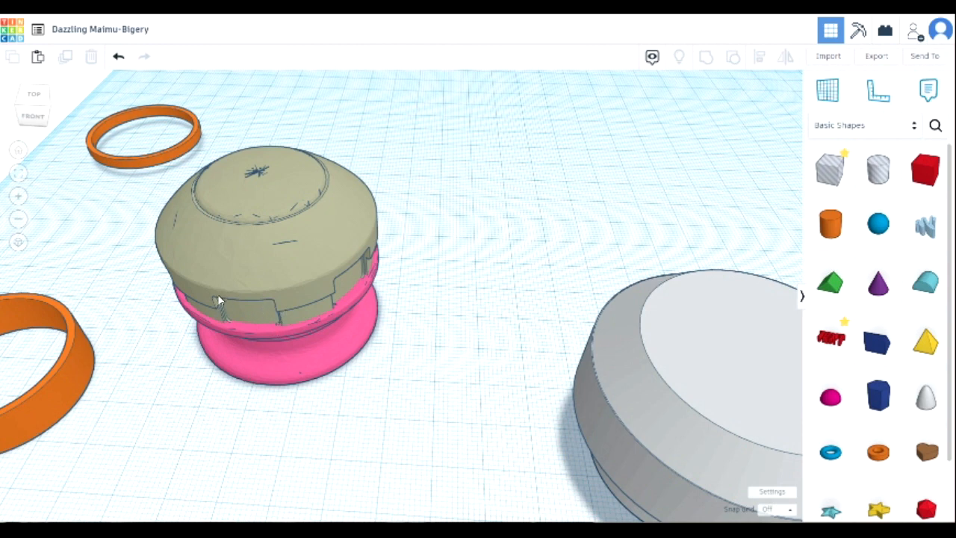
Step: Move the beige cap off the pink ring base to inspect the opening, and undo the move
right_click_drag(340, 351, 250, 397)
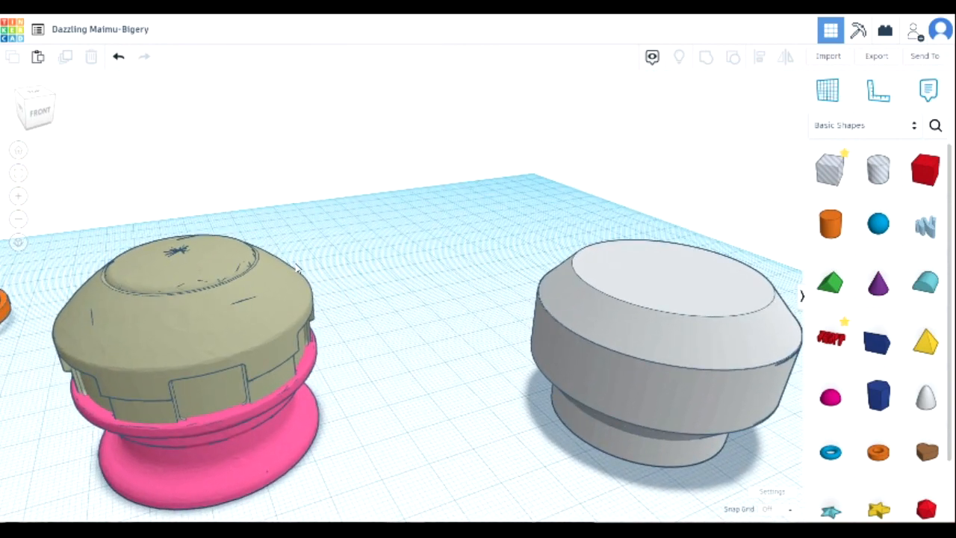
right_click_drag(228, 411, 436, 372)
right_click_drag(716, 355, 852, 401)
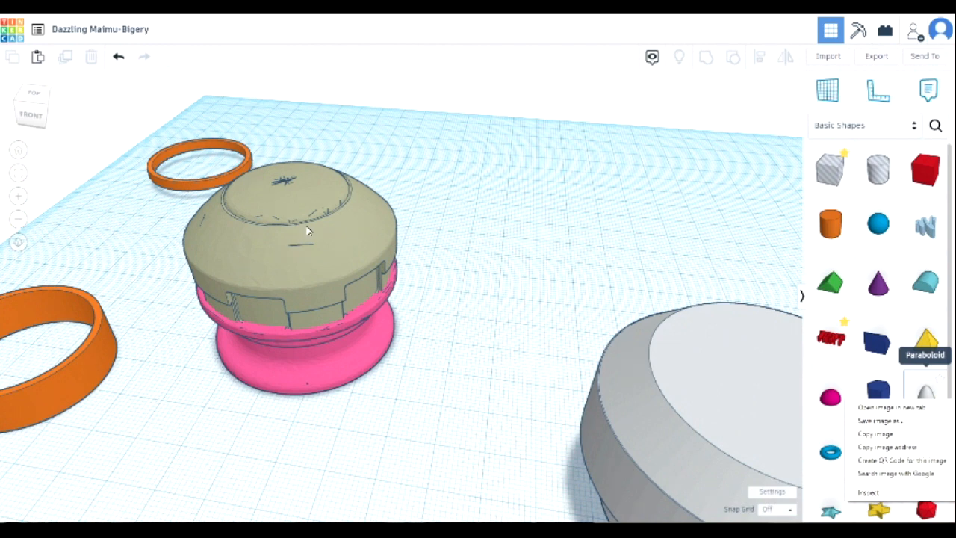
left_click(263, 221)
left_click_drag(263, 221, 245, 234)
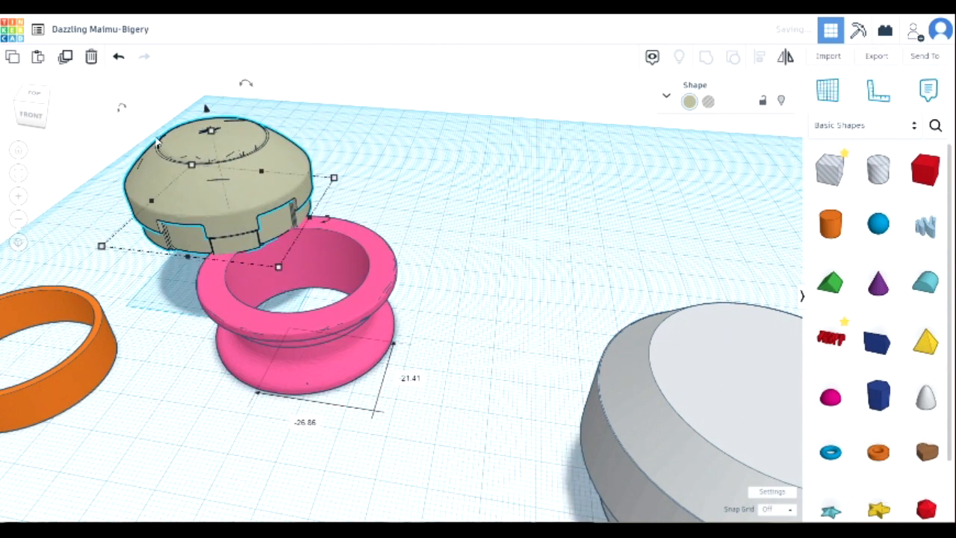
left_click(121, 63)
Step: Move the grey round model to the rear of the workplane, behind the pink and beige part
scroll(447, 370, "down", 3)
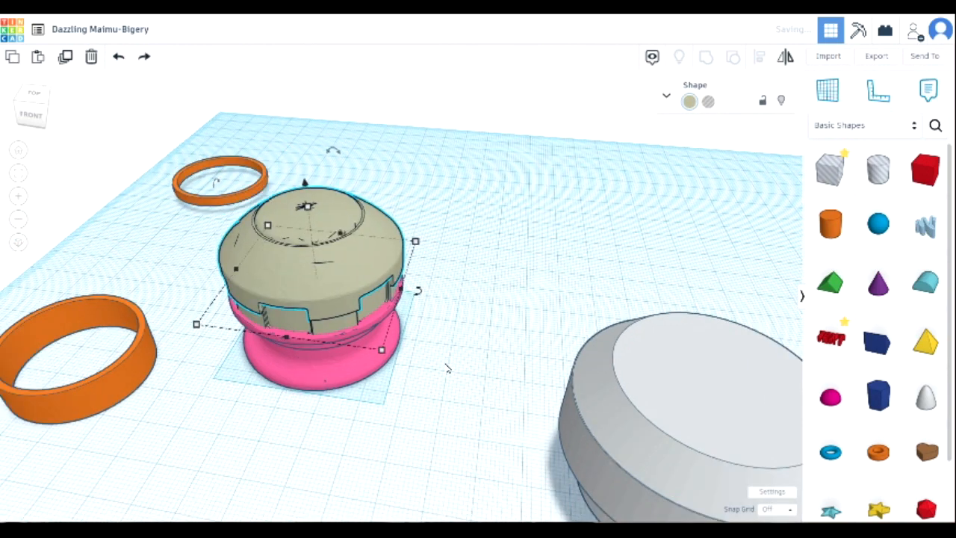
left_click_drag(611, 402, 485, 209)
left_click(587, 369)
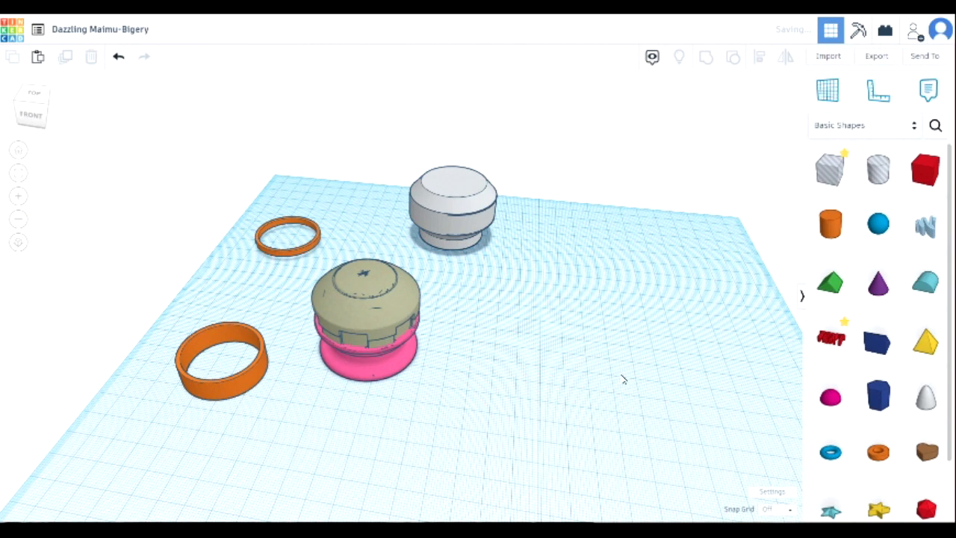
left_click(20, 174)
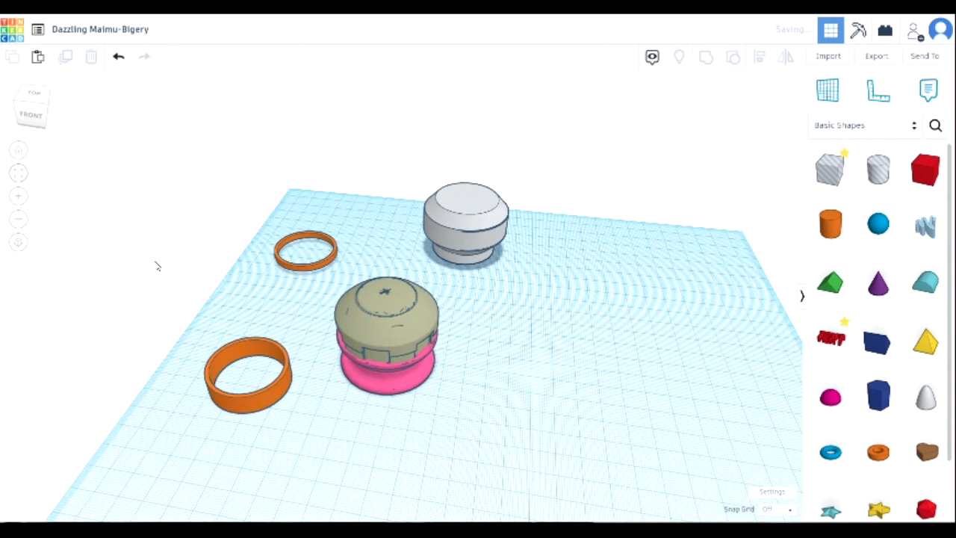
left_click(20, 151)
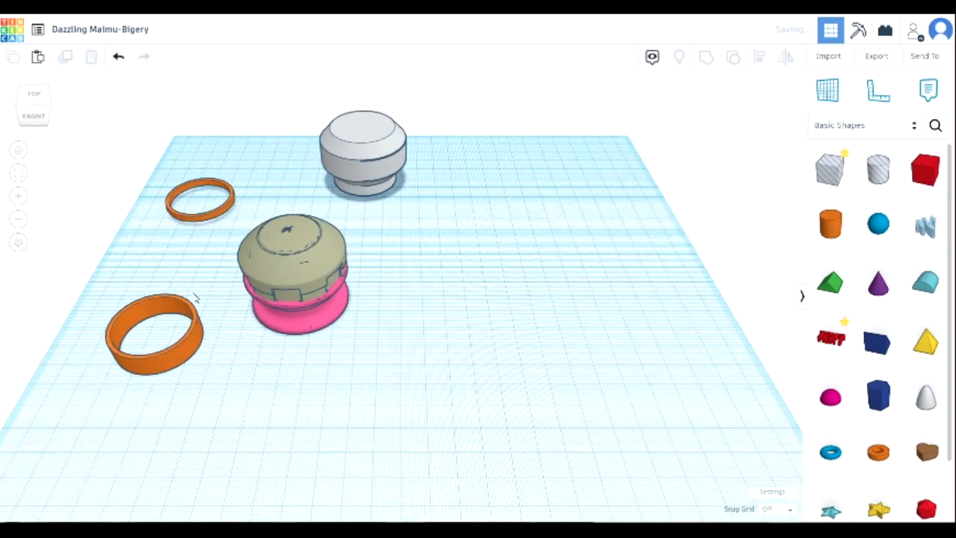
Step: Add a red box to the empty area beside the pink and beige part and set its length to 60 mm
left_click_drag(925, 170, 488, 333)
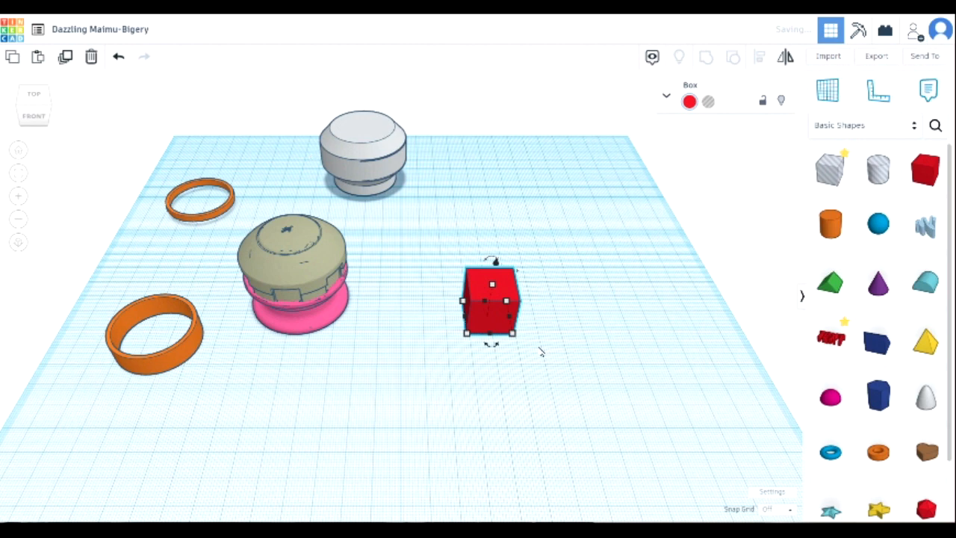
left_click(509, 318)
left_click(497, 376)
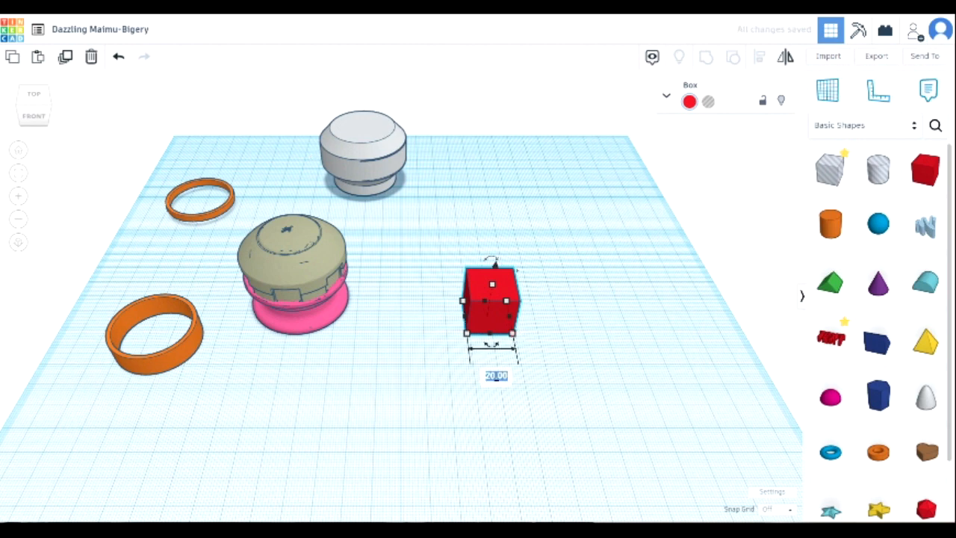
type("50")
key("Return")
Step: Set the red box's width and height to 10 mm each
right_click_drag(622, 399, 555, 384)
left_click(620, 392)
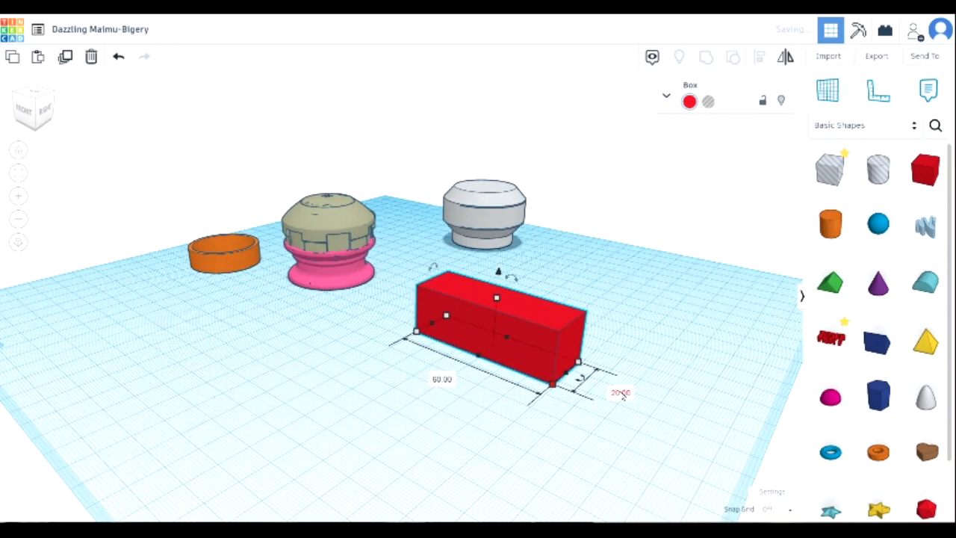
type("10")
key("Return")
mouse_move(504, 293)
left_click(558, 319)
type("10")
key("Return")
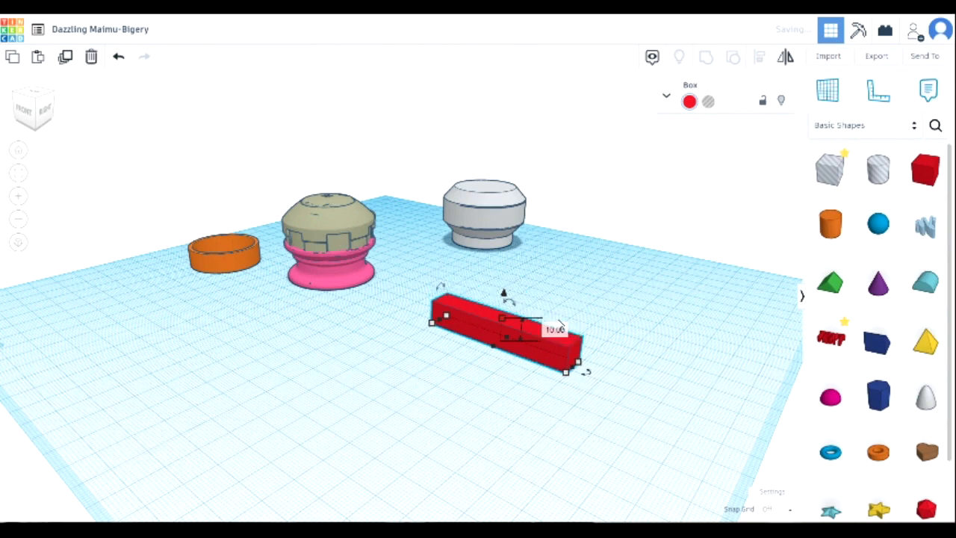
left_click(473, 424)
Step: Increase the red bar's Steps setting to 20
right_click_drag(374, 341, 532, 471)
left_click_drag(548, 324, 535, 301)
left_click(568, 348)
scroll(572, 286, "up", 3)
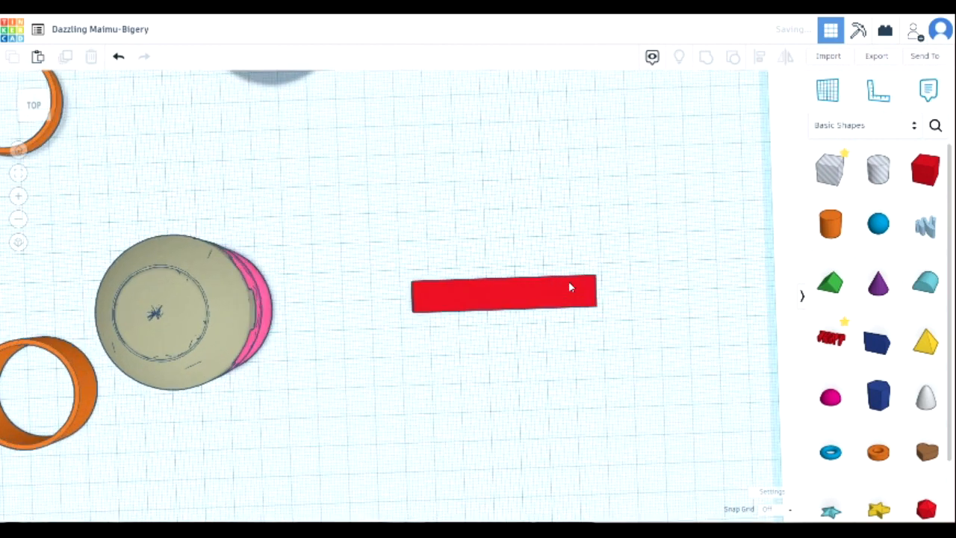
right_click_drag(603, 372, 594, 298)
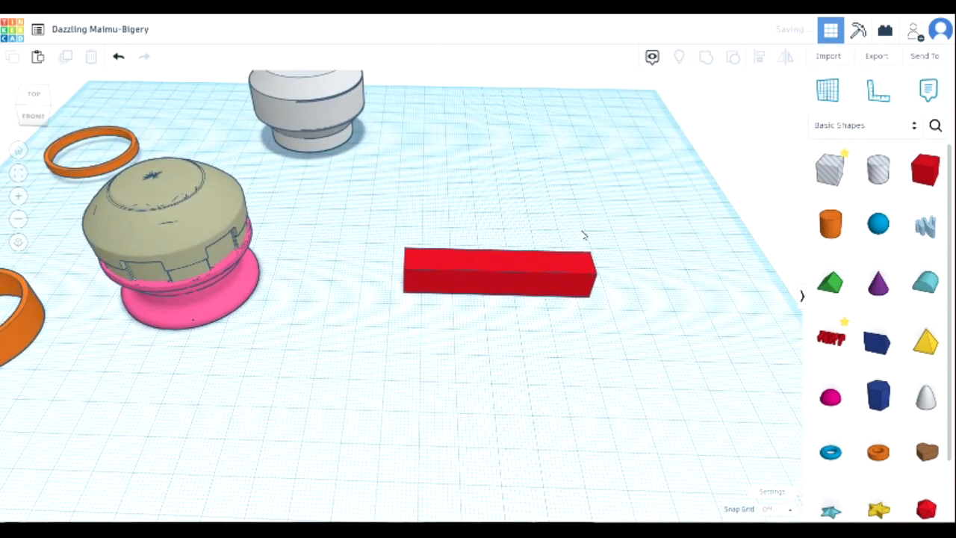
left_click(531, 276)
left_click(666, 93)
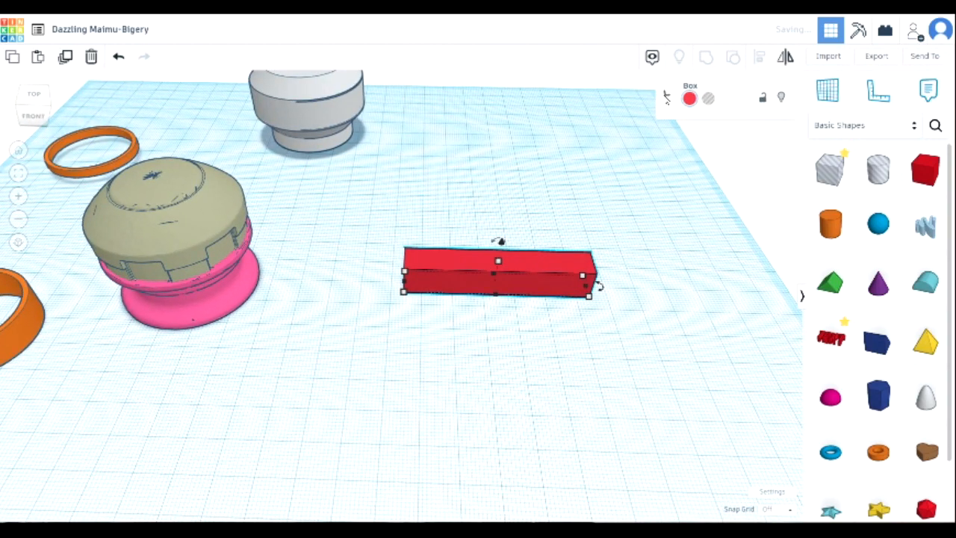
scroll(565, 195, "up", 2)
right_click_drag(614, 359, 604, 336)
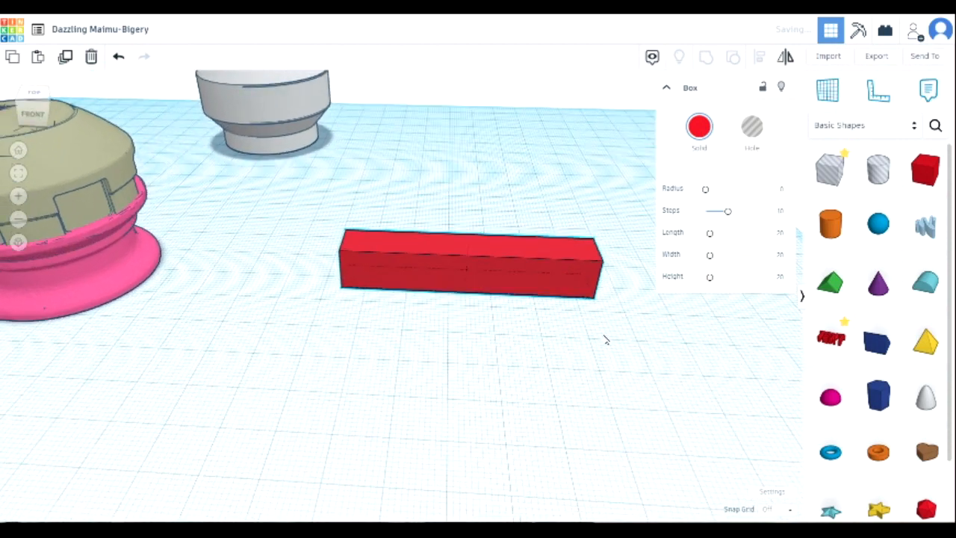
left_click_drag(725, 214, 753, 212)
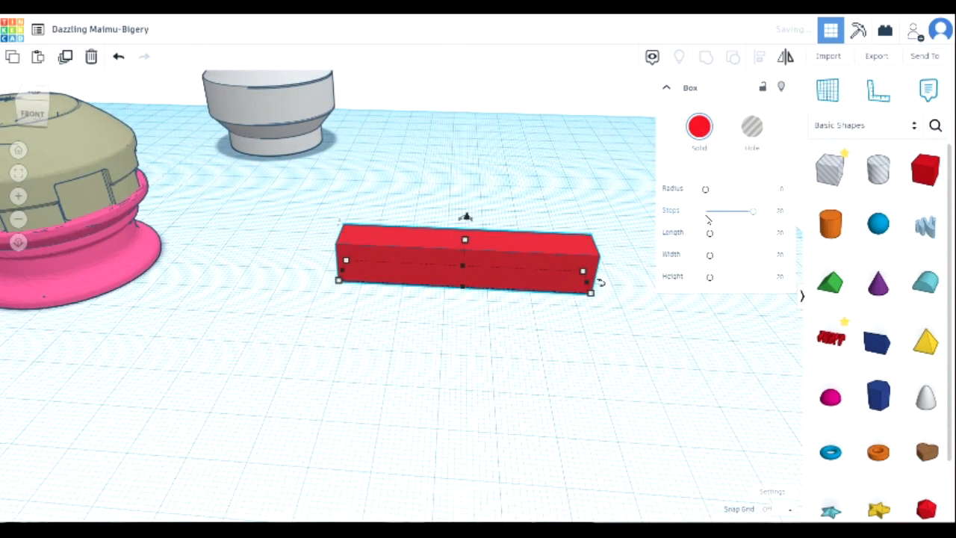
Step: Slightly round the red bar's edges with a small corner radius, trying a larger radius before reducing it
left_click(706, 193)
left_click_drag(707, 195, 712, 196)
right_click_drag(625, 326, 599, 320)
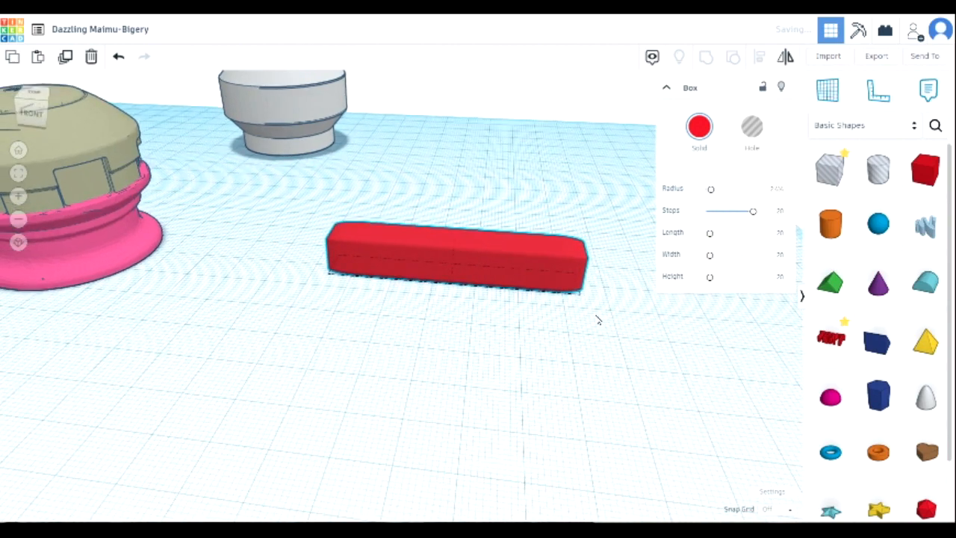
scroll(568, 318, "up", 5)
right_click_drag(527, 290, 576, 292)
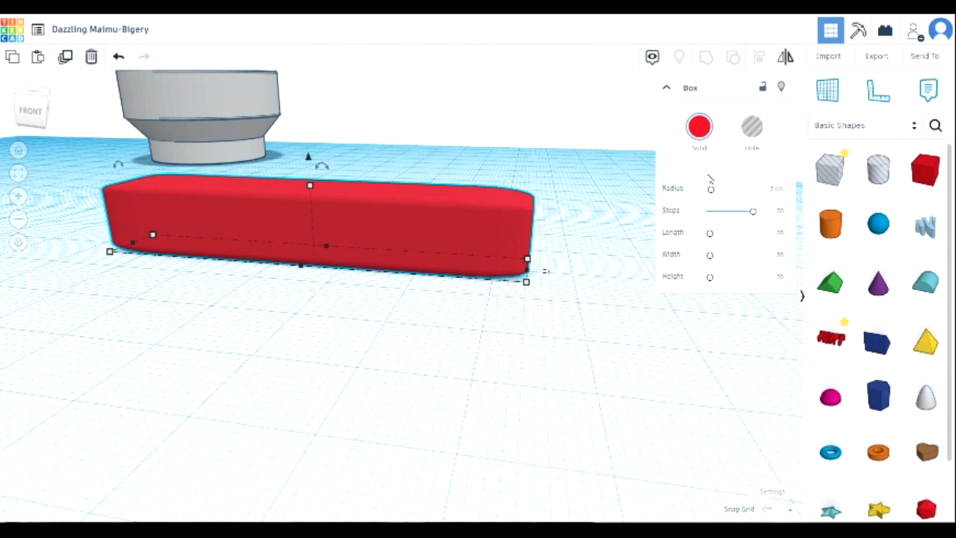
left_click_drag(712, 189, 723, 190)
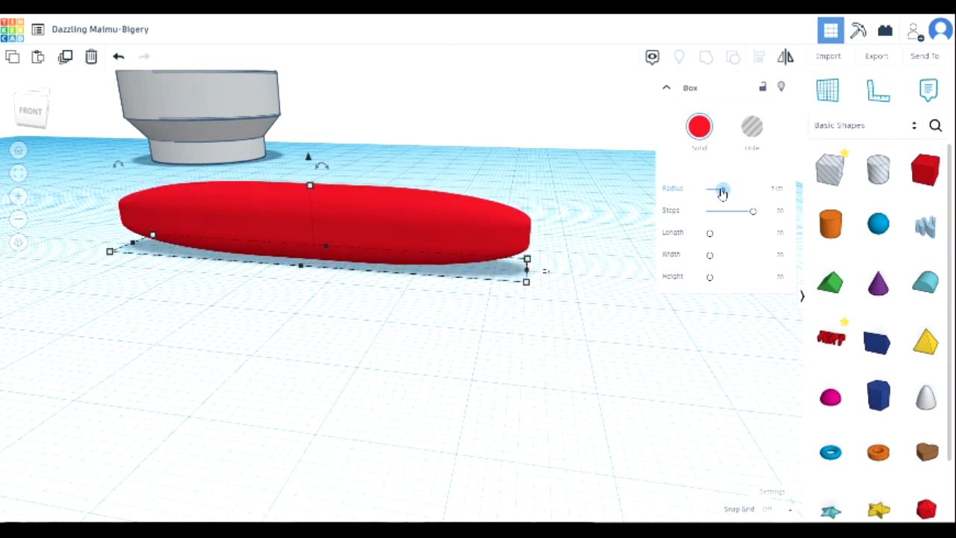
left_click_drag(722, 189, 710, 194)
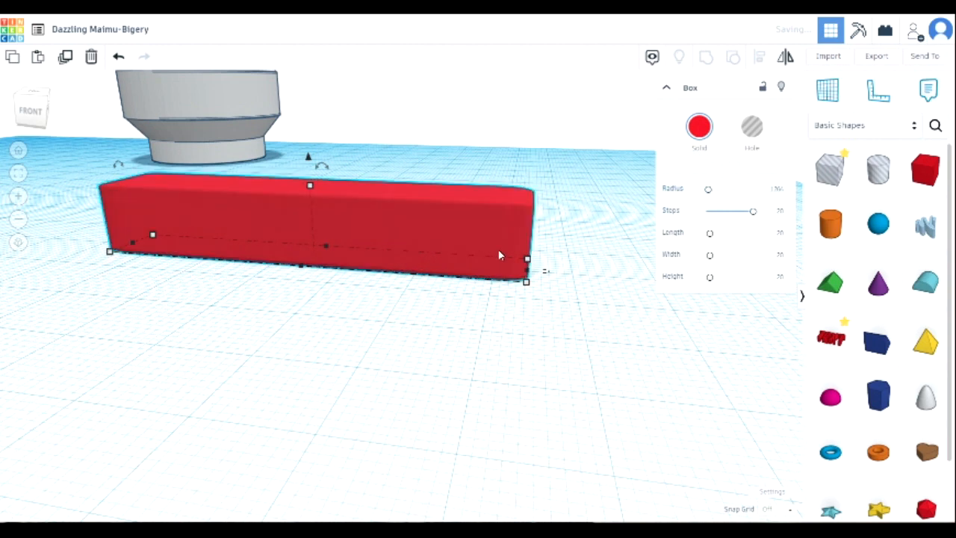
left_click_drag(711, 195, 709, 195)
right_click_drag(338, 327, 395, 341)
left_click(363, 395)
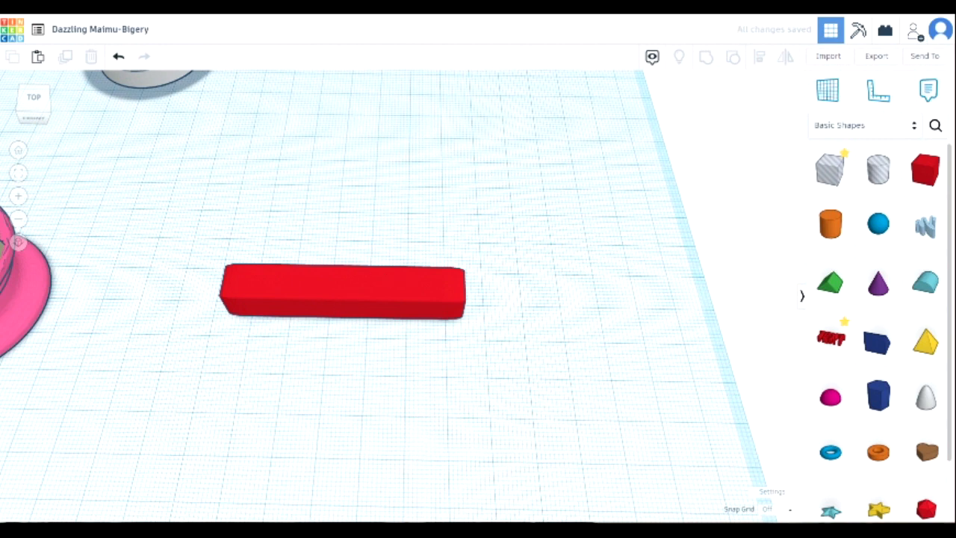
Step: Switch to Calculator, divide 360 by 3, and move the calculator out of the way
left_click_drag(150, 134, 366, 87)
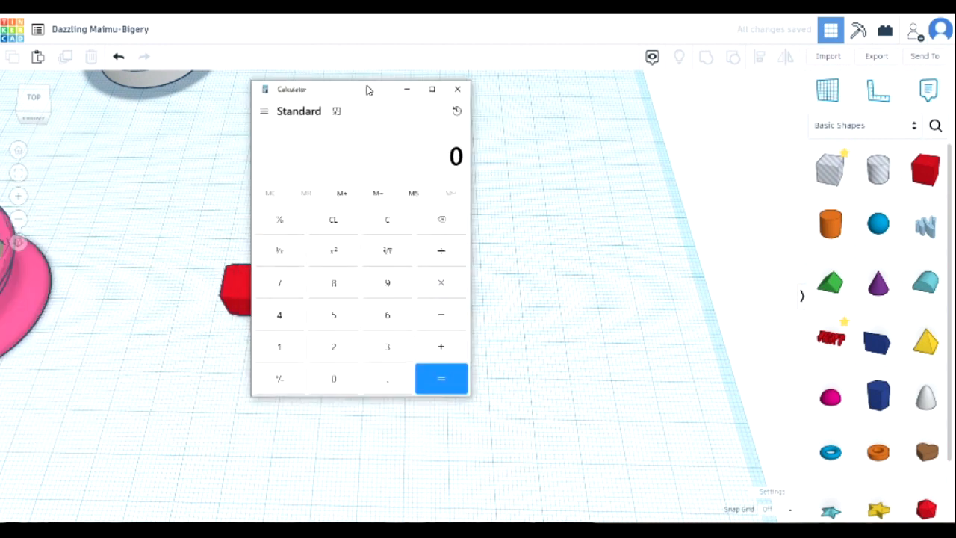
left_click(388, 346)
left_click(392, 317)
left_click(336, 380)
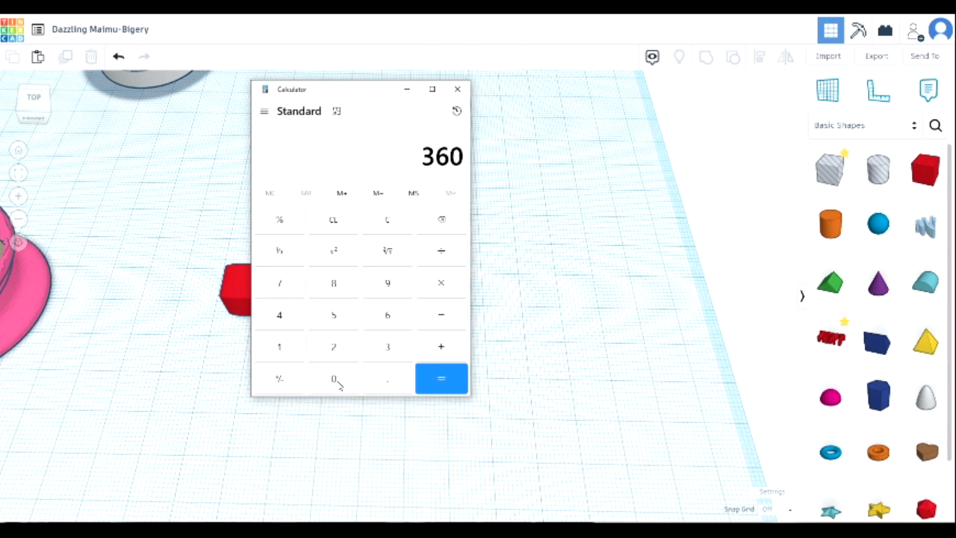
left_click(443, 254)
left_click(388, 347)
left_click(441, 378)
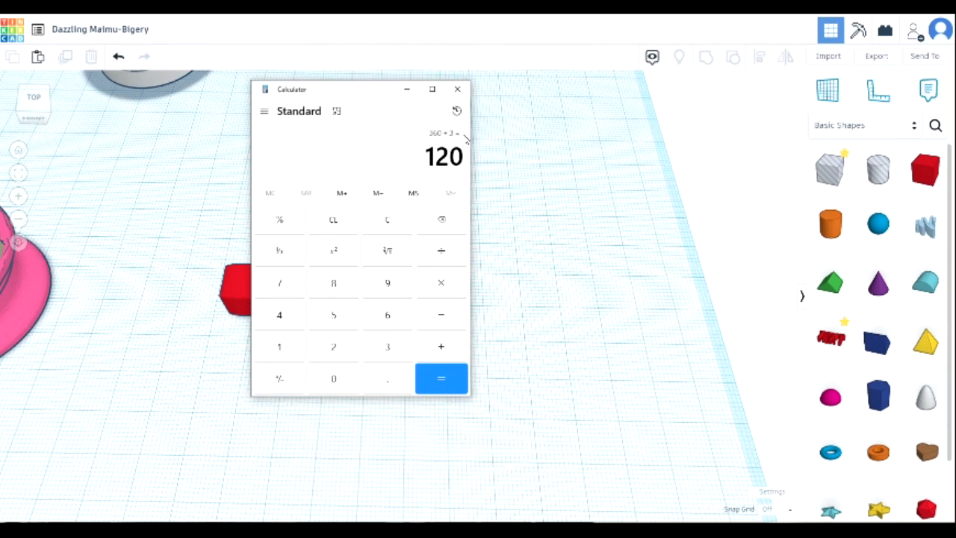
left_click_drag(390, 98, 0, 97)
Step: Duplicate the red bar in place and rotate the copy 120° horizontally about its centre
left_click(335, 296)
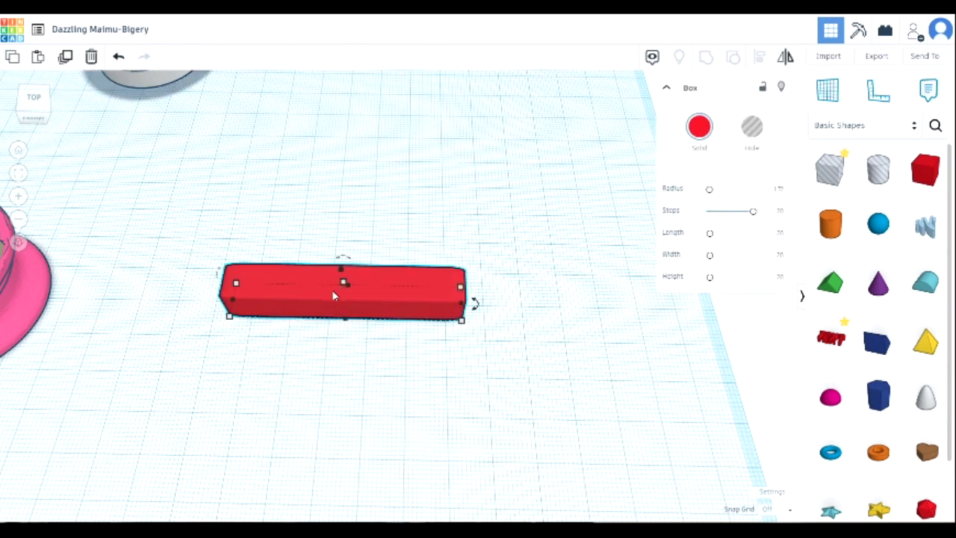
left_click(66, 57)
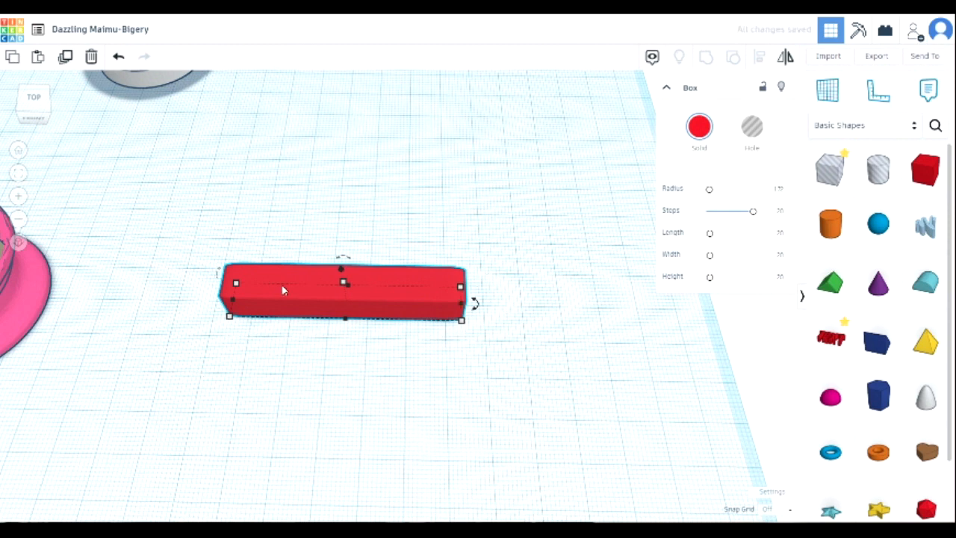
left_click(365, 407)
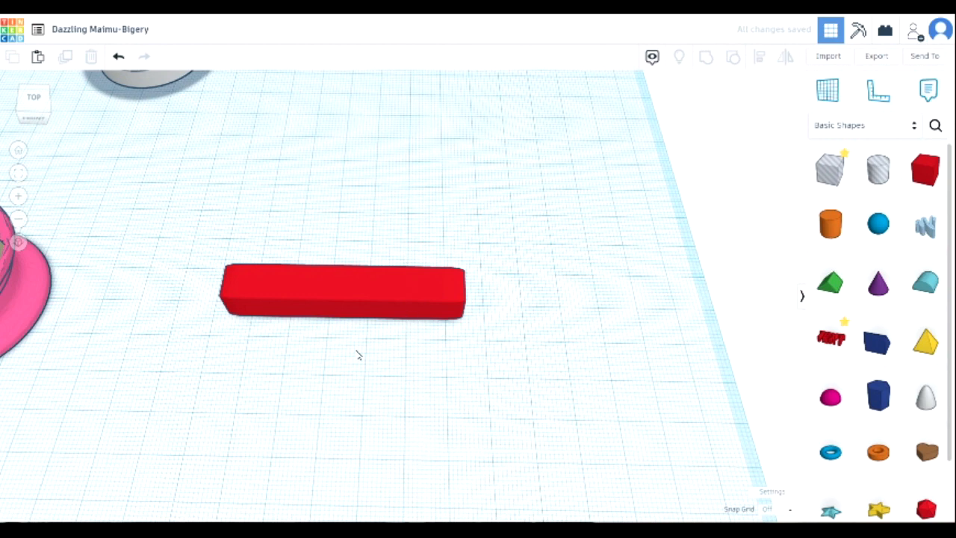
left_click(399, 295)
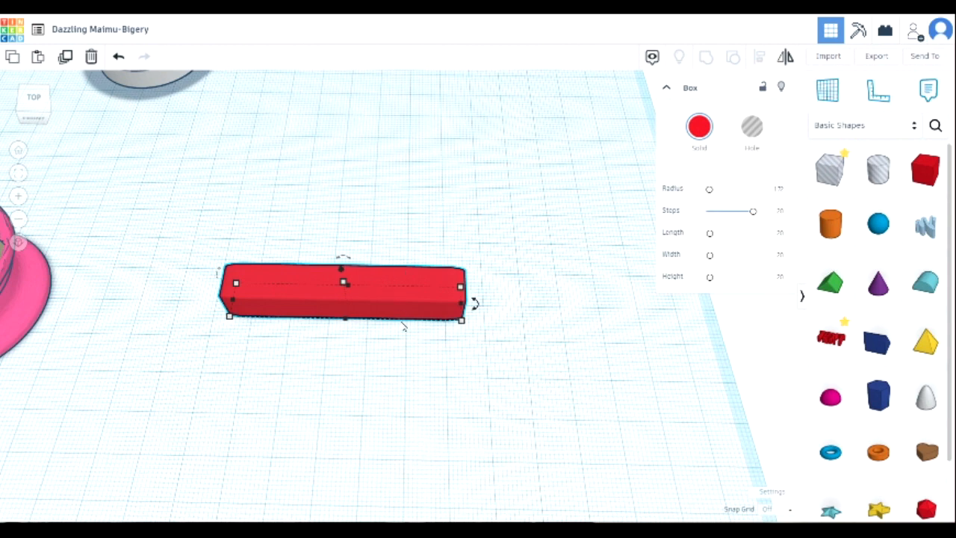
left_click_drag(474, 303, 481, 308)
left_click(527, 305)
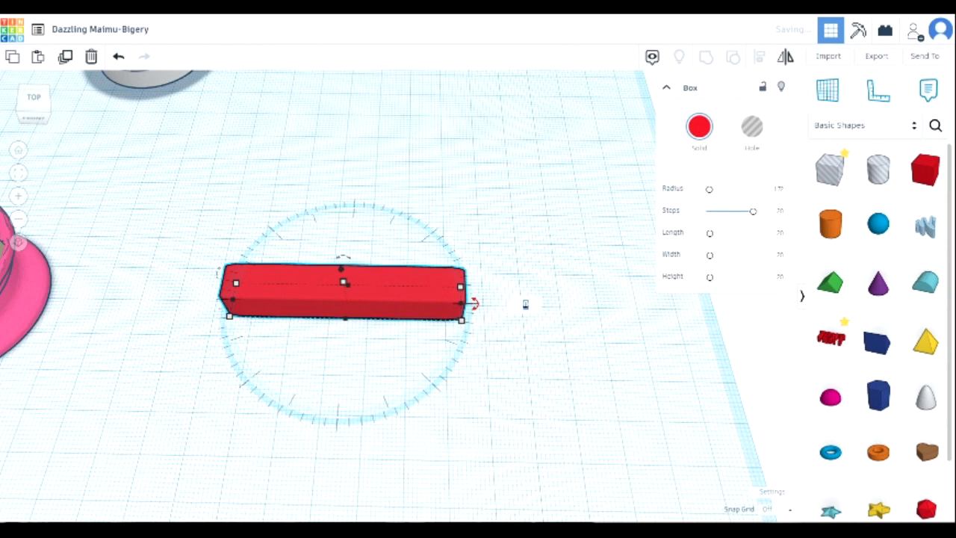
type("120")
key("Return")
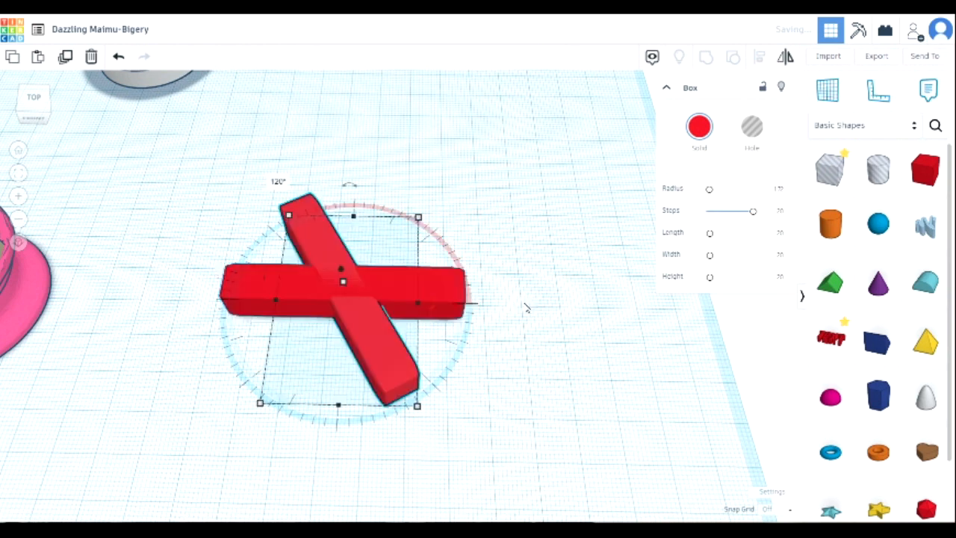
left_click(524, 359)
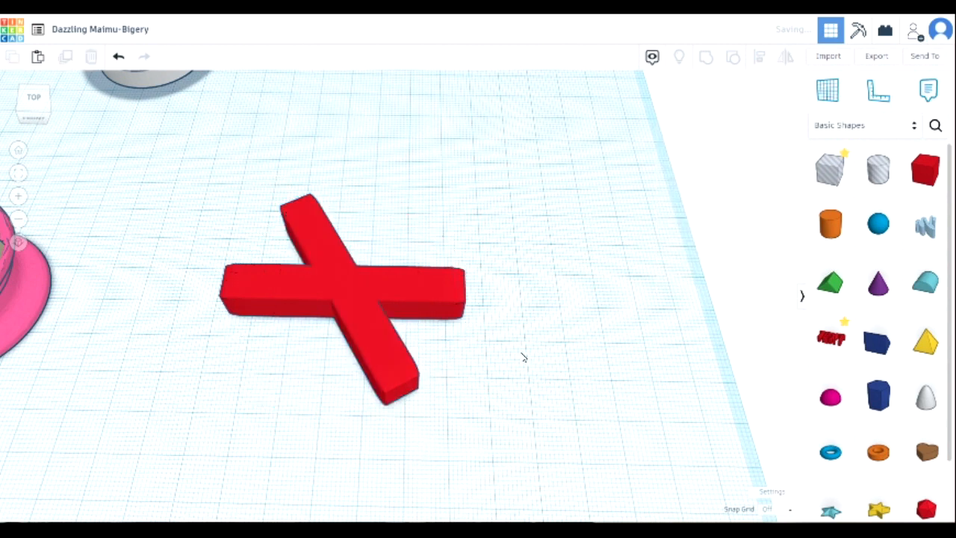
Step: Duplicate the angled bar in place and rotate the copy 120° horizontally to form the third arm pair
left_click(315, 233)
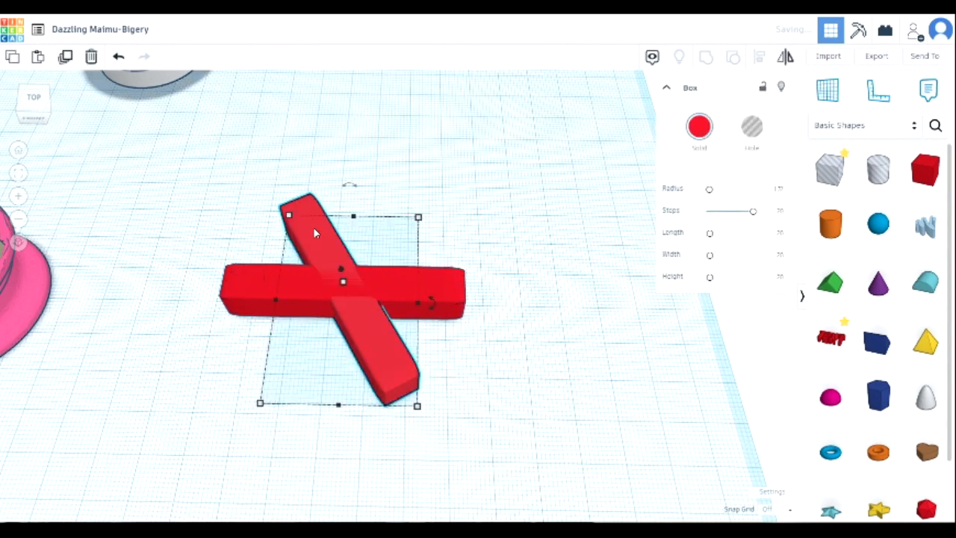
left_click(66, 57)
left_click(231, 178)
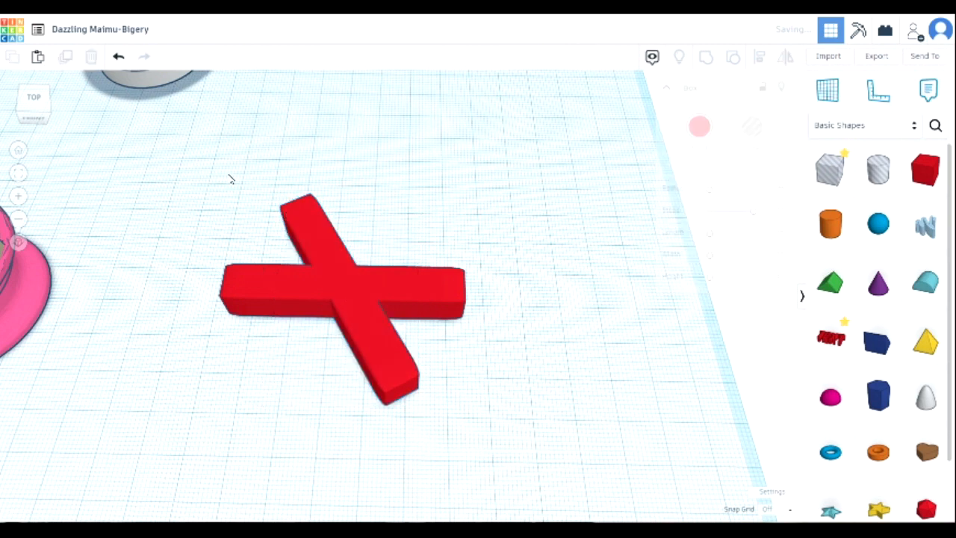
left_click(314, 233)
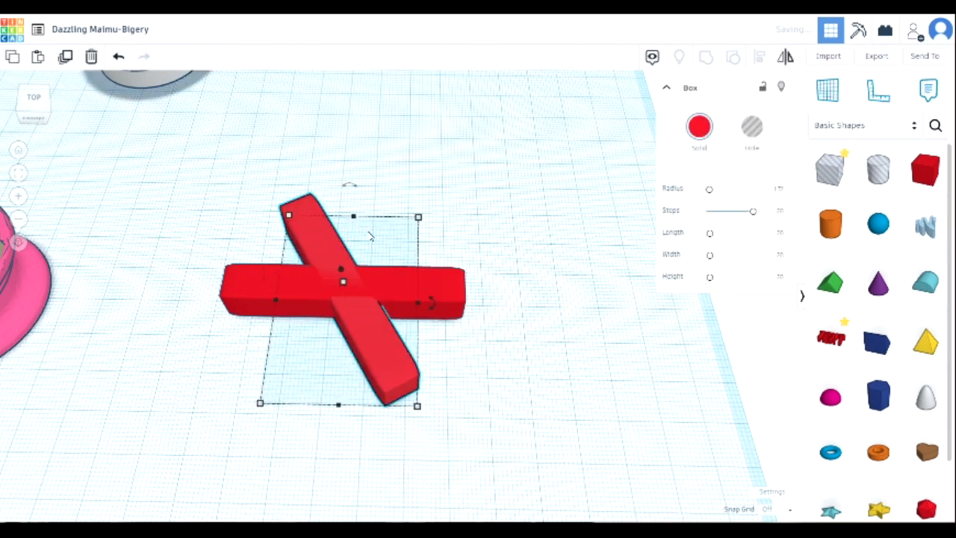
left_click(431, 300)
left_click(544, 305)
type("120")
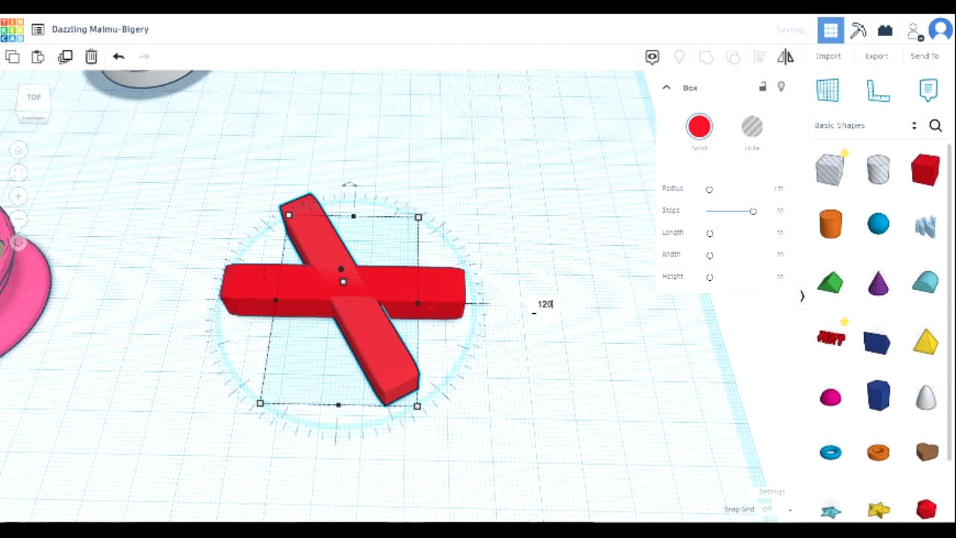
key("Return")
Step: Group the three crossing red bars into a single star shape
left_click(554, 327)
right_click_drag(521, 339, 544, 411)
right_click_drag(463, 381, 470, 283)
left_click_drag(281, 279, 267, 257)
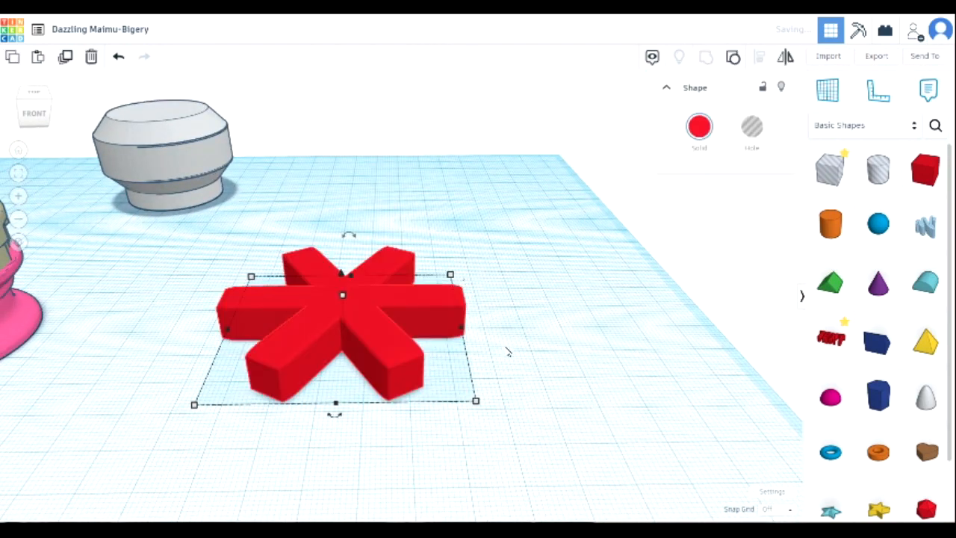
Step: Try placing the grey capped part over the centre of the red star
left_click(483, 365)
right_click_drag(345, 260, 156, 160)
left_click_drag(191, 112, 329, 263)
right_click_drag(522, 348, 527, 418)
right_click_drag(475, 357, 471, 256)
left_click_drag(329, 203, 331, 205)
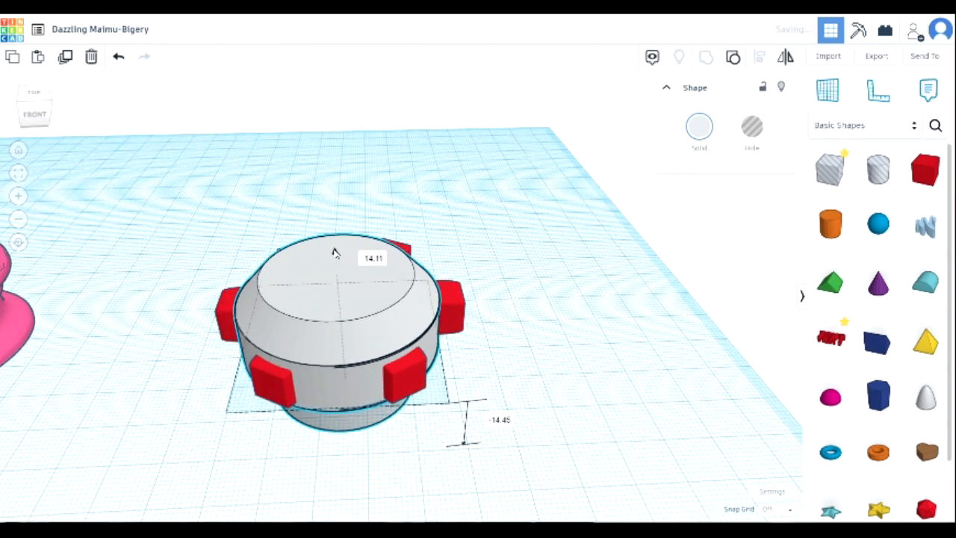
Step: Try to align the centres of the grey capped part and the red star horizontally
right_click_drag(585, 314, 538, 426)
left_click_drag(527, 397, 183, 181)
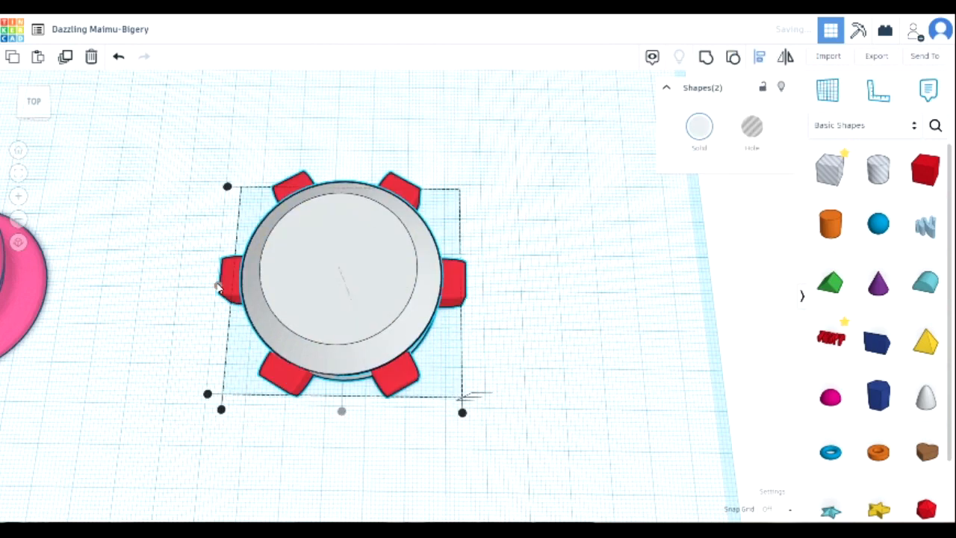
left_click(550, 269)
right_click_drag(550, 269, 771, 523)
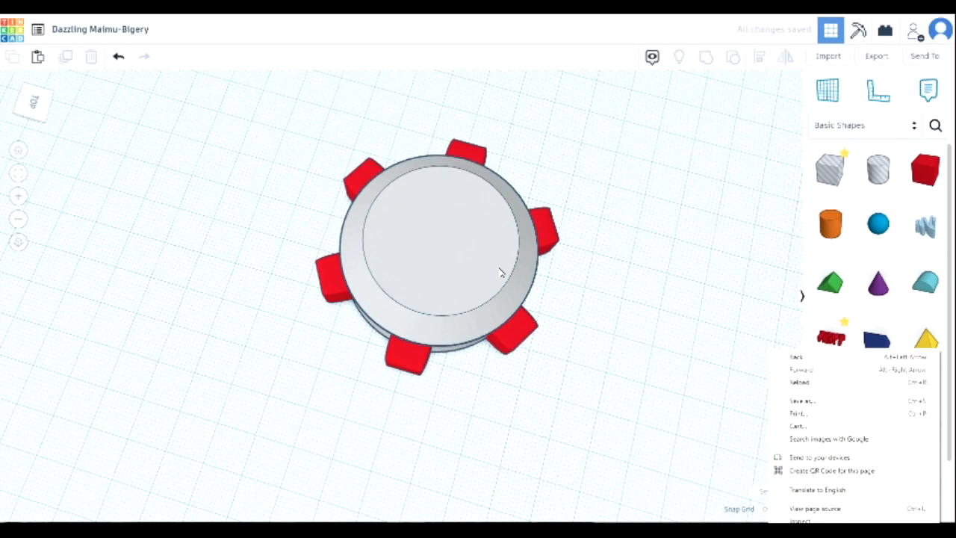
left_click(458, 238)
Step: Undo the alignment and the placement of the grey part over the red star
left_click(118, 59)
left_click(118, 60)
left_click(118, 60)
left_click(118, 60)
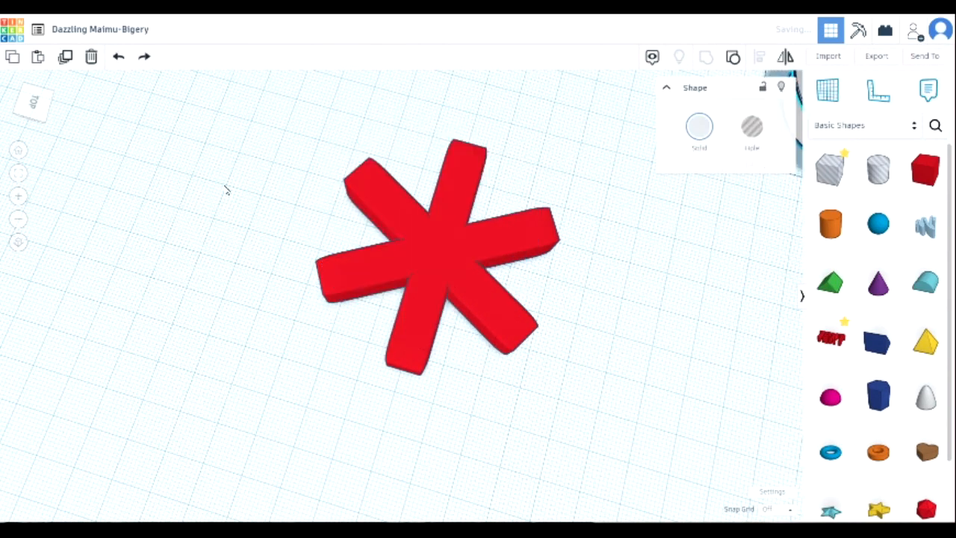
Step: Move the red star away toward the workplane's corner, in front of the grey capped part
right_click_drag(515, 407, 568, 370)
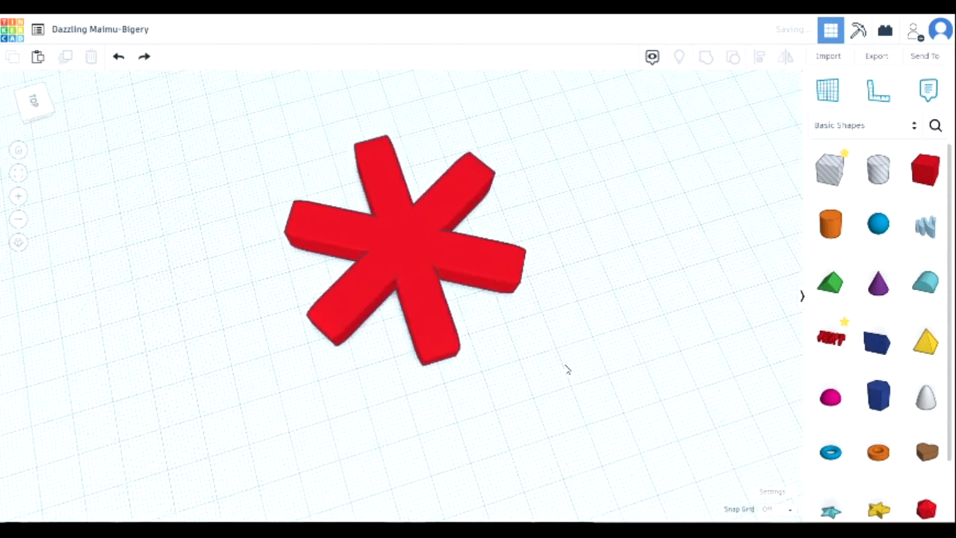
scroll(487, 260, "down", 5)
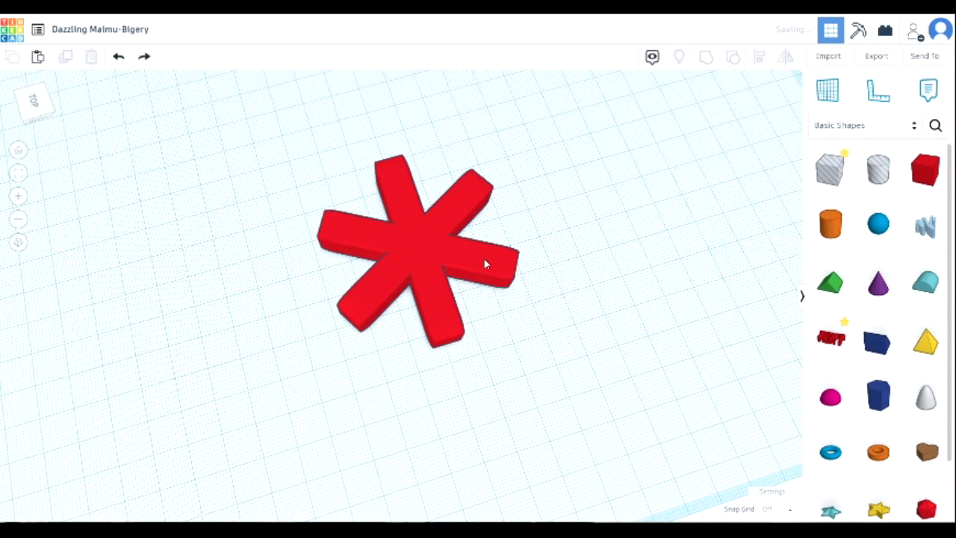
left_click_drag(467, 260, 655, 271)
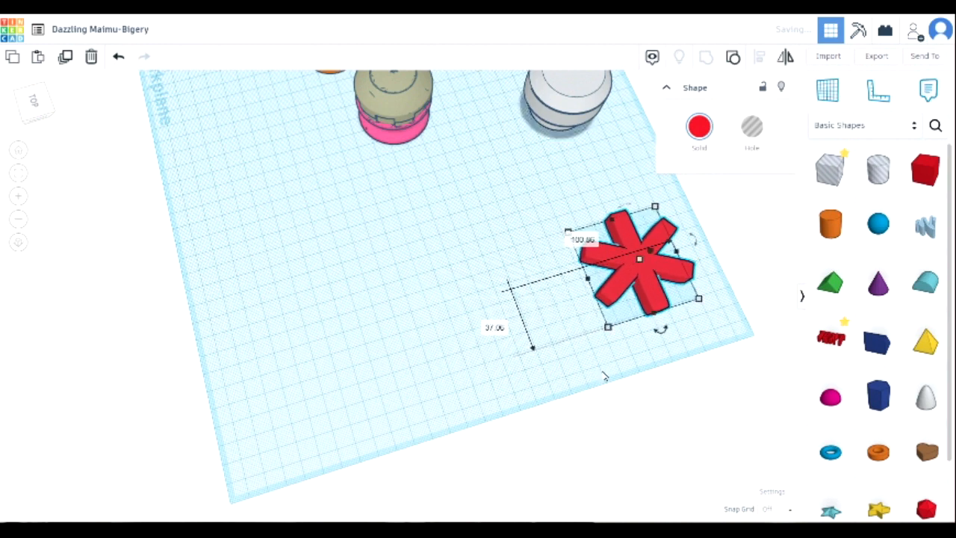
Step: Paste a copy of the red star, place it about 150 mm away from the original, and delete that copy
left_click(598, 368)
left_click(652, 276)
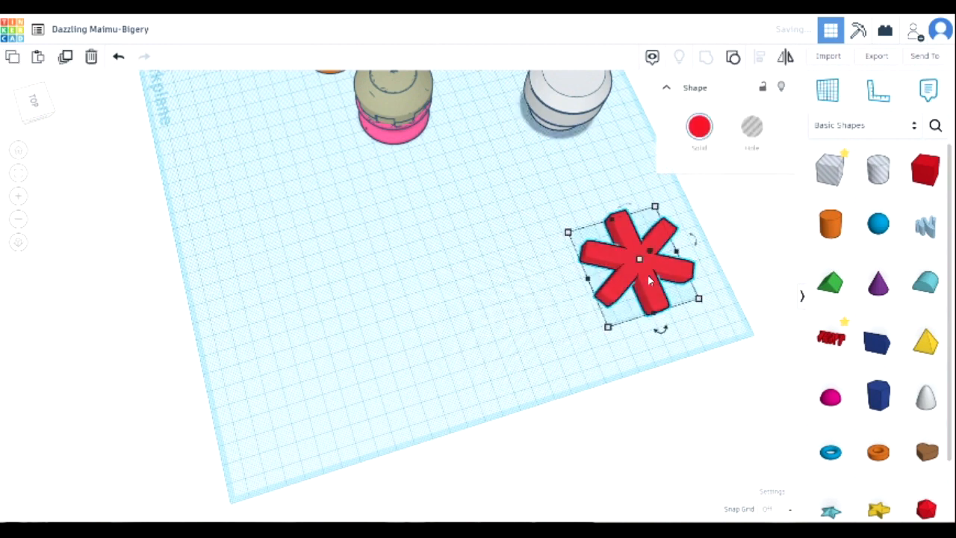
left_click(579, 360)
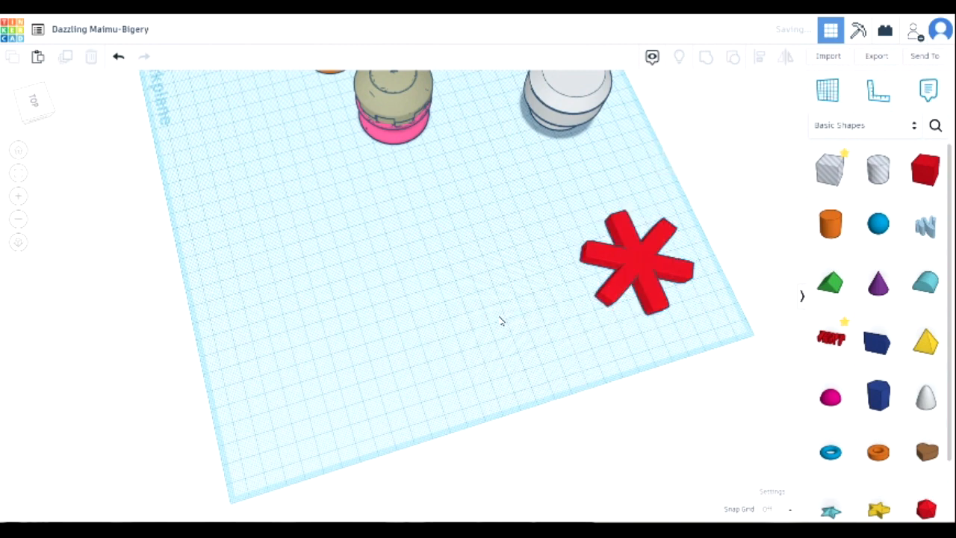
key("ctrl+v")
left_click_drag(702, 230, 439, 262)
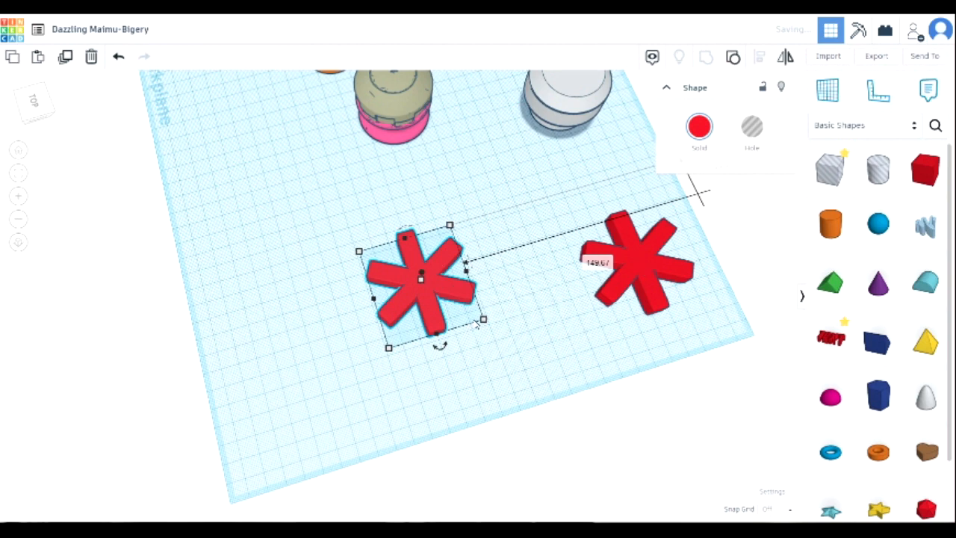
key("Delete")
Step: Move the red star about 100 mm back toward the workplane's middle and add a cylinder hole with maximum Sides beside it
left_click_drag(645, 250, 461, 278)
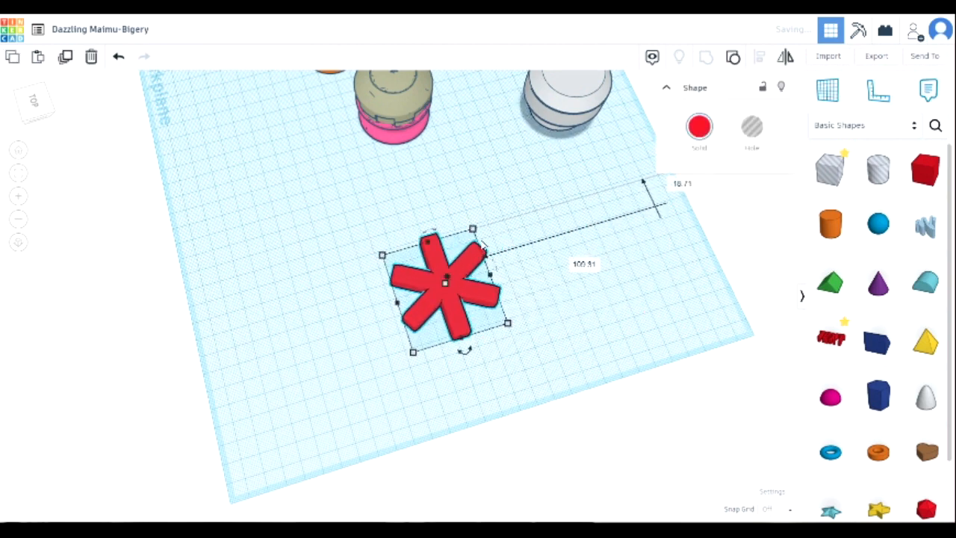
mouse_move(545, 301)
right_mouse_down()
mouse_move(560, 277)
mouse_move(561, 293)
right_mouse_up()
left_click_drag(830, 224, 548, 280)
scroll(547, 280, "up", 5)
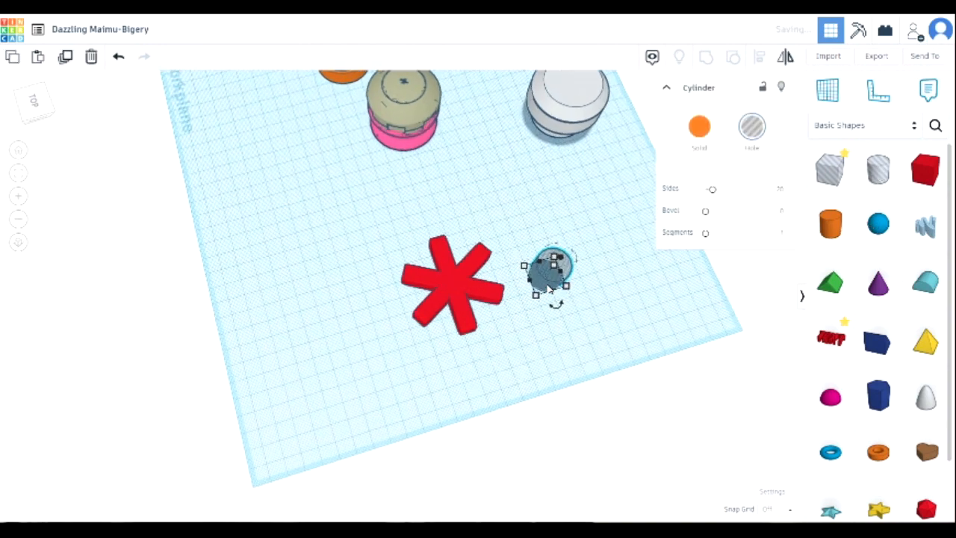
right_click_drag(558, 323, 556, 303)
left_click_drag(556, 293, 518, 253)
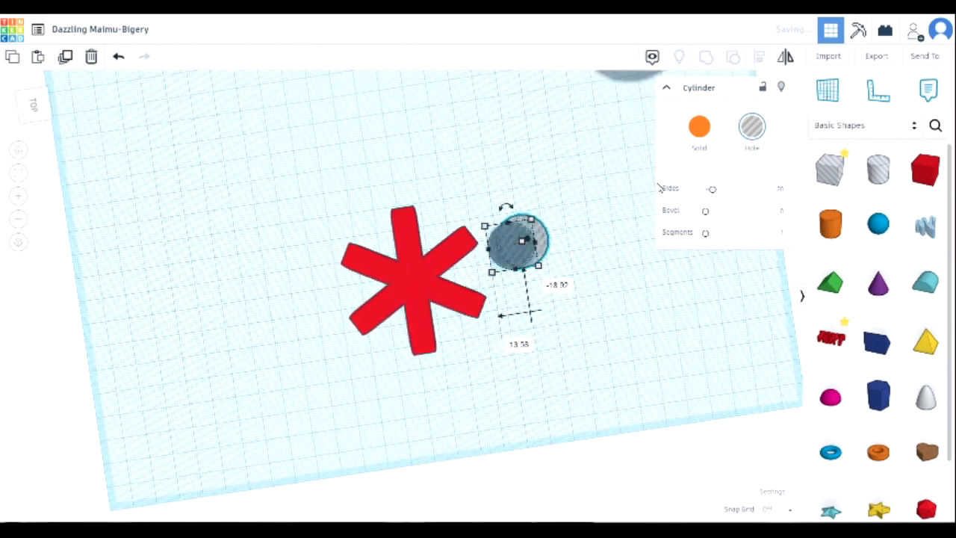
left_click_drag(710, 195, 753, 189)
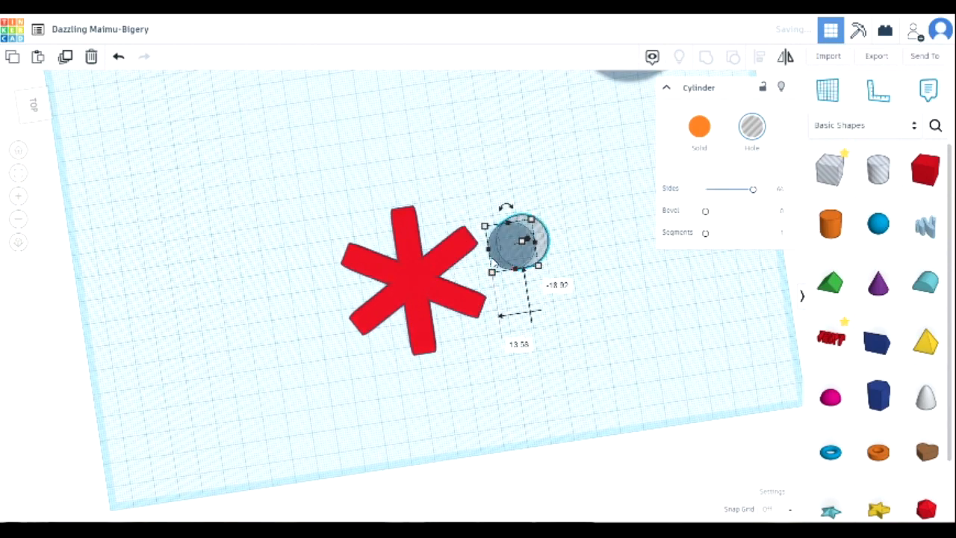
Step: Move the cylinder hole over the star's centre and enlarge it to cover the inner part of all six arms
left_click_drag(514, 260, 462, 314)
left_click_drag(414, 293, 423, 301)
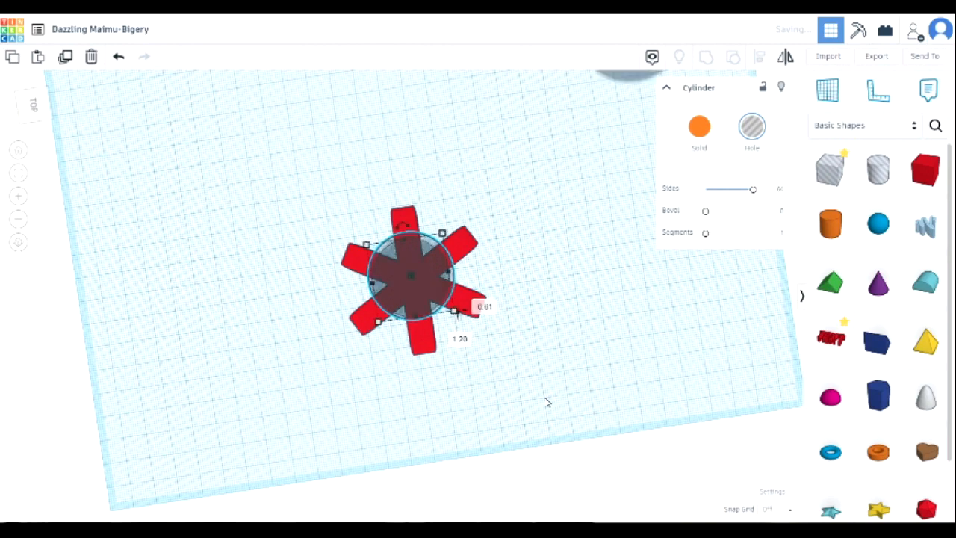
left_click(538, 392)
right_click_drag(537, 393, 419, 283)
left_click(405, 281)
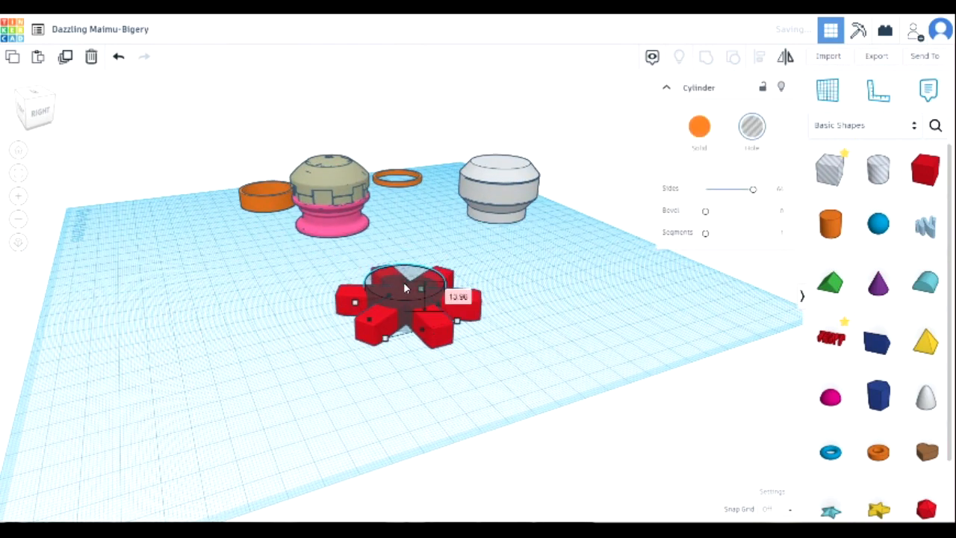
Step: Align the cylinder hole with the star's centre and group the two to cut out the star's middle
left_click_drag(523, 340, 351, 258)
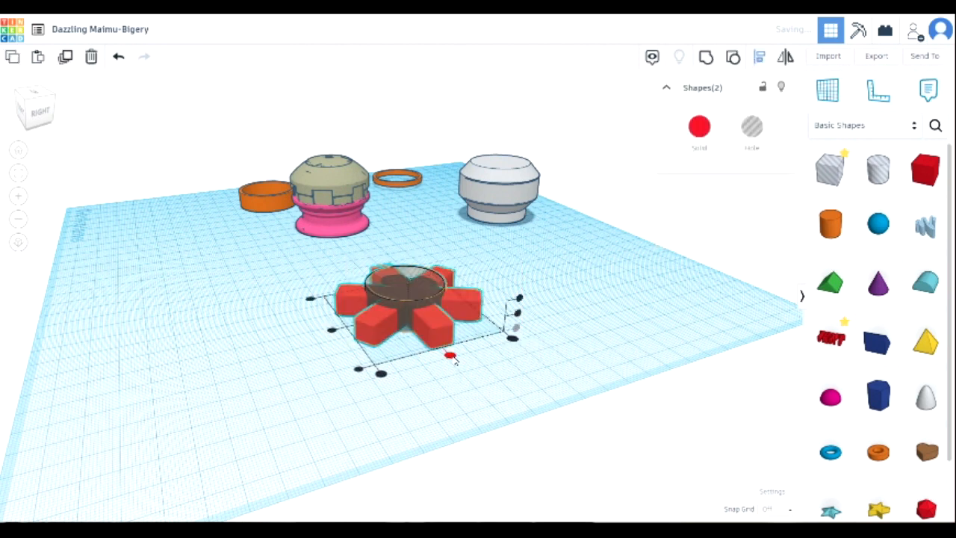
left_click(533, 367)
left_click_drag(478, 391, 404, 303)
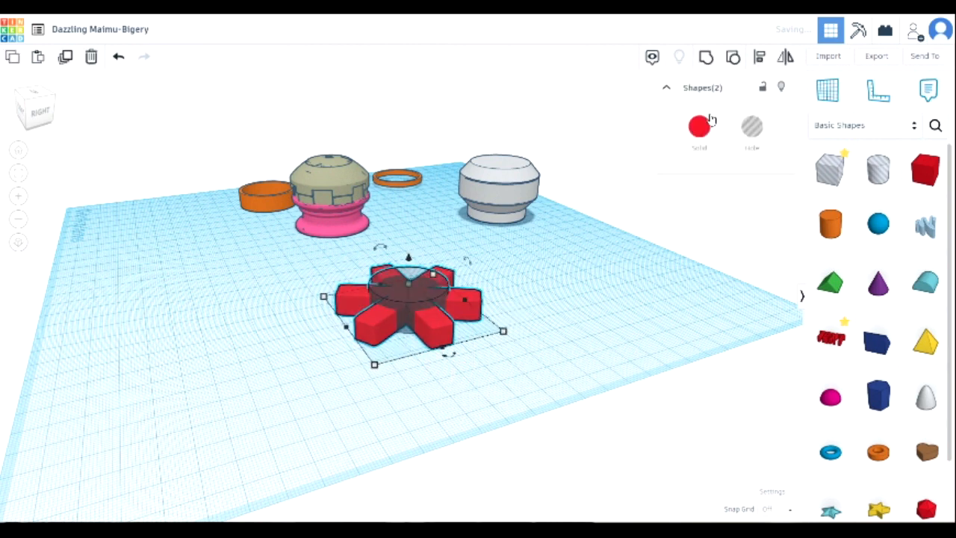
left_click(731, 66)
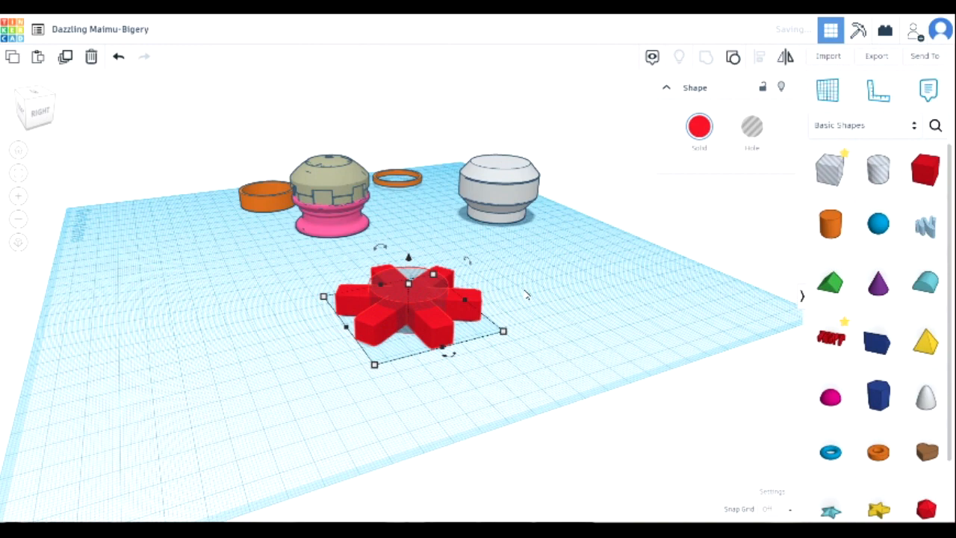
right_click_drag(532, 280, 538, 341)
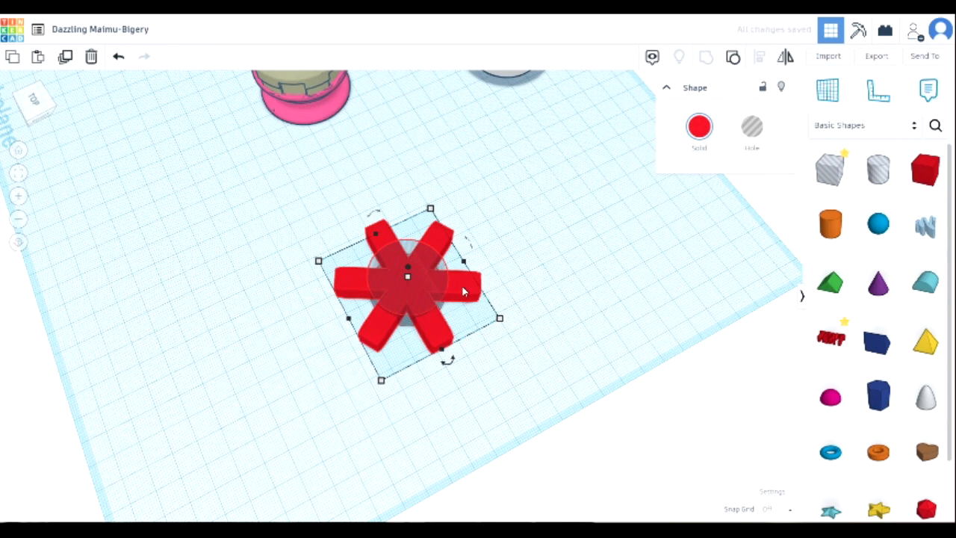
key("ctrl+g")
Step: Bring the grey capped part beside the six red blocks and align both centrally along the two horizontal axes
right_click_drag(534, 241, 533, 221)
left_click_drag(504, 112, 539, 255)
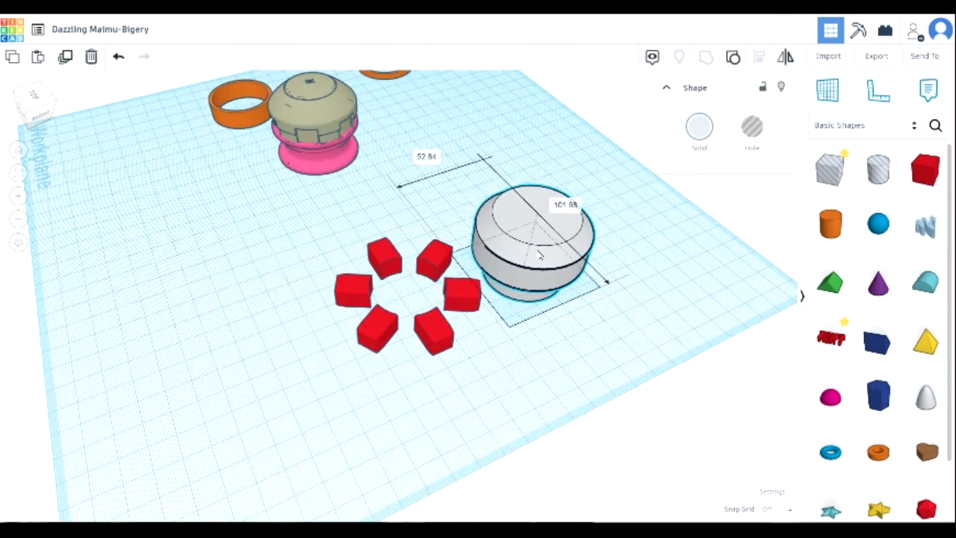
left_click(430, 263)
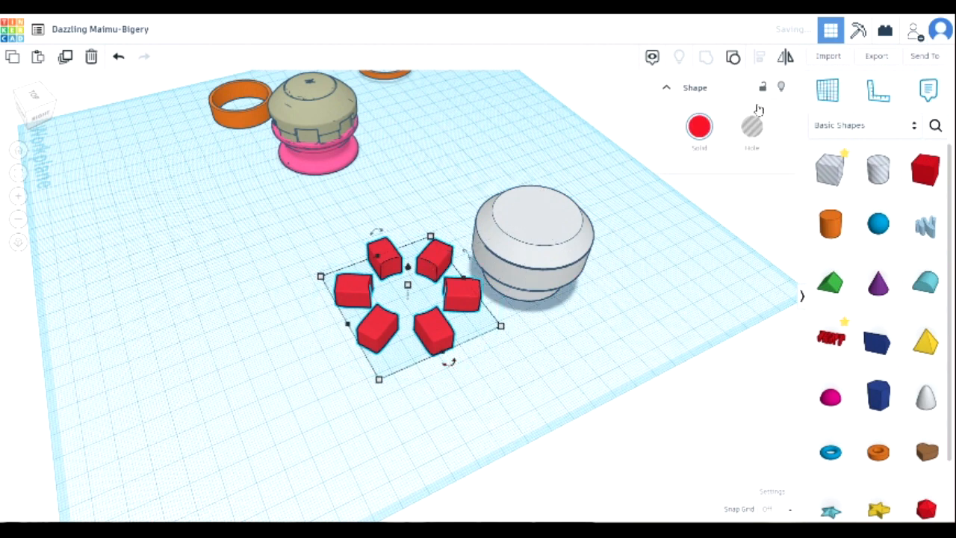
left_click(542, 251, "shift")
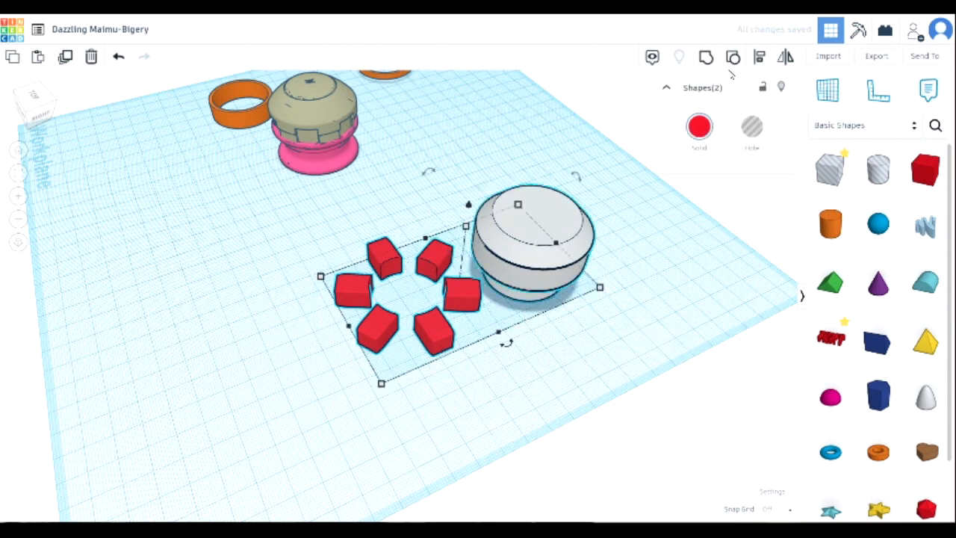
left_click(760, 58)
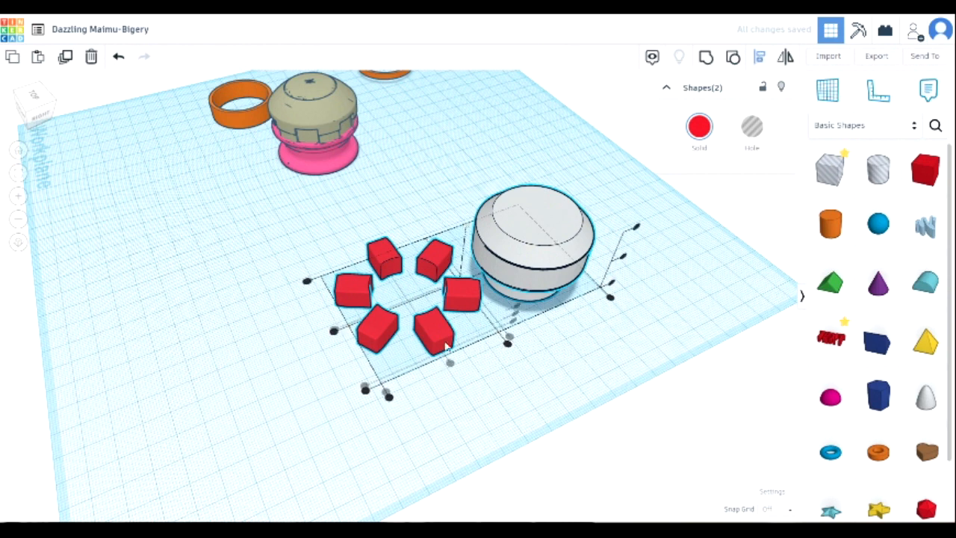
left_click(333, 329)
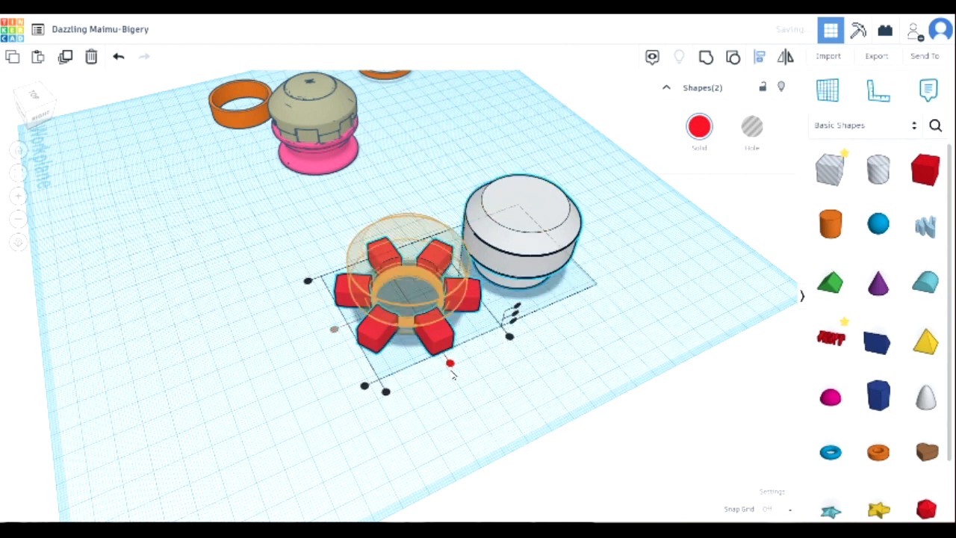
left_click(451, 364)
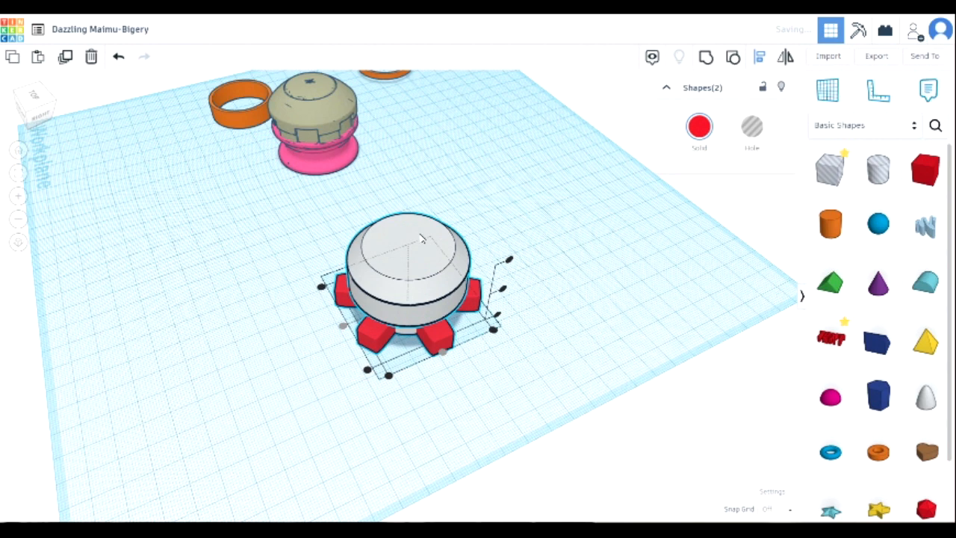
left_click(573, 368)
Step: Turn the grey capped part into a hole overlapping the six red blocks
left_click(427, 247)
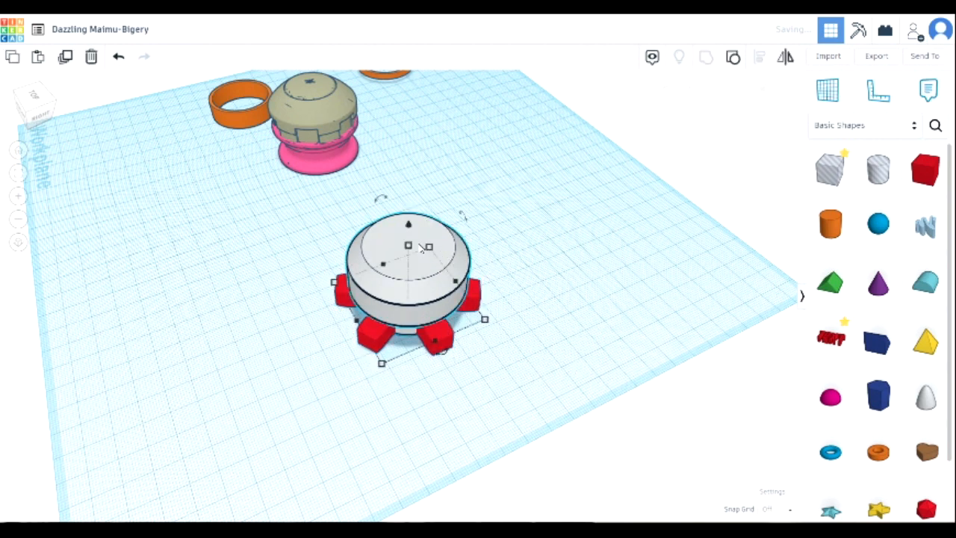
left_click_drag(410, 247, 408, 250)
right_click_drag(567, 275, 563, 324)
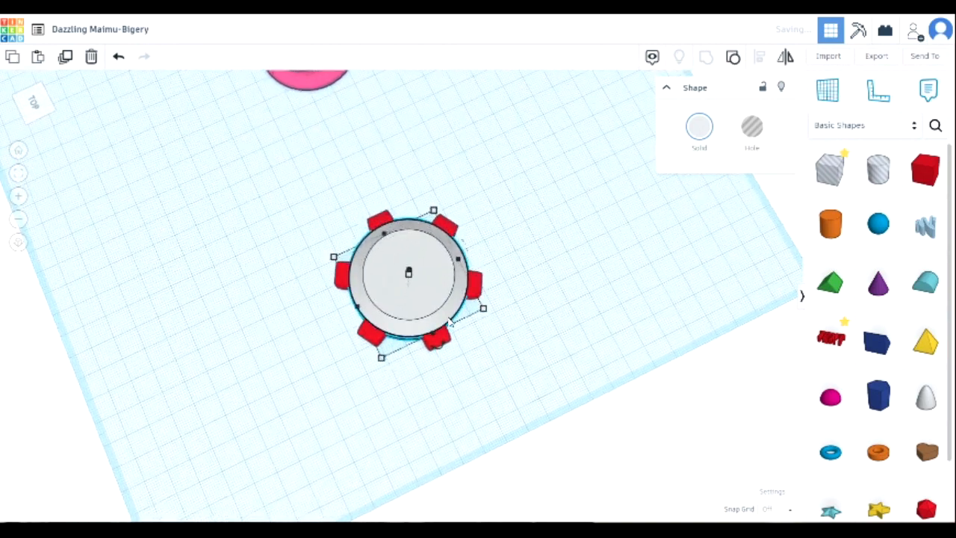
left_click(751, 128)
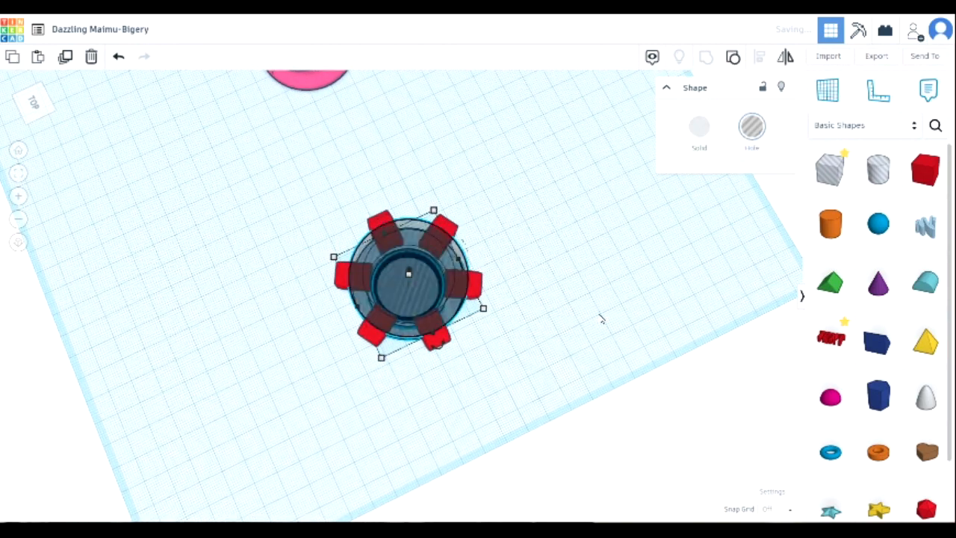
scroll(497, 309, "up", 5)
scroll(492, 318, "up", 5)
right_click_drag(488, 315, 591, 341)
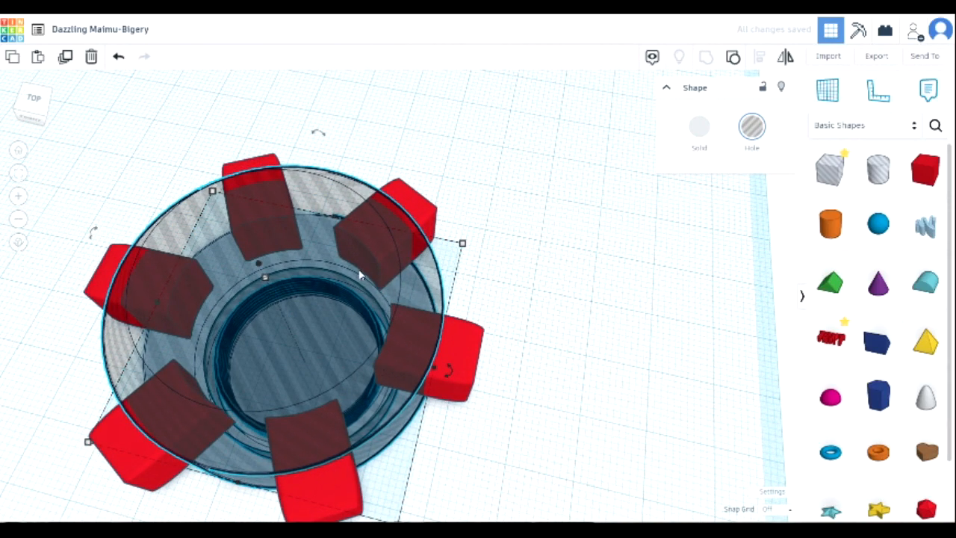
Step: Move the grey capped hole off the six red blocks to an empty area near the workplane's edge
scroll(494, 279, "down", 5)
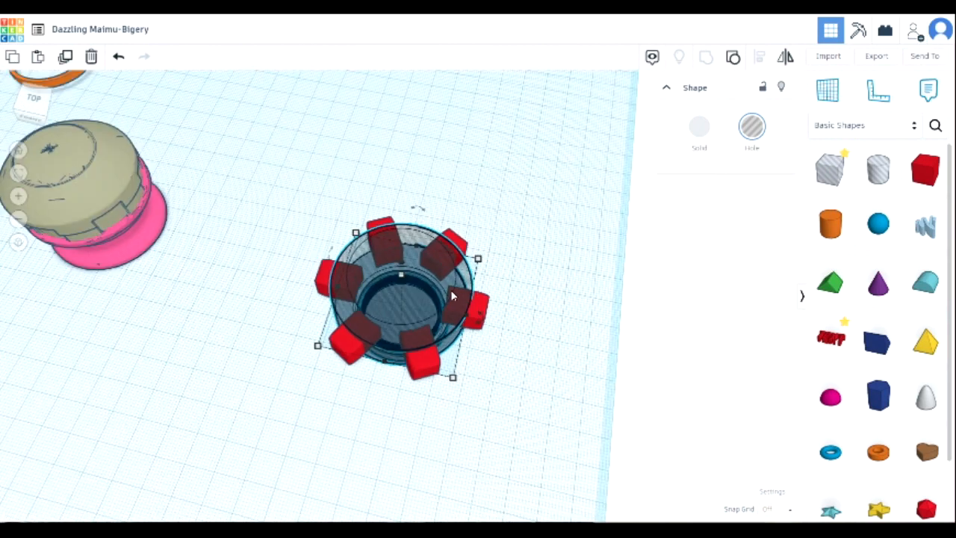
left_click_drag(462, 297, 571, 121)
left_click(455, 254)
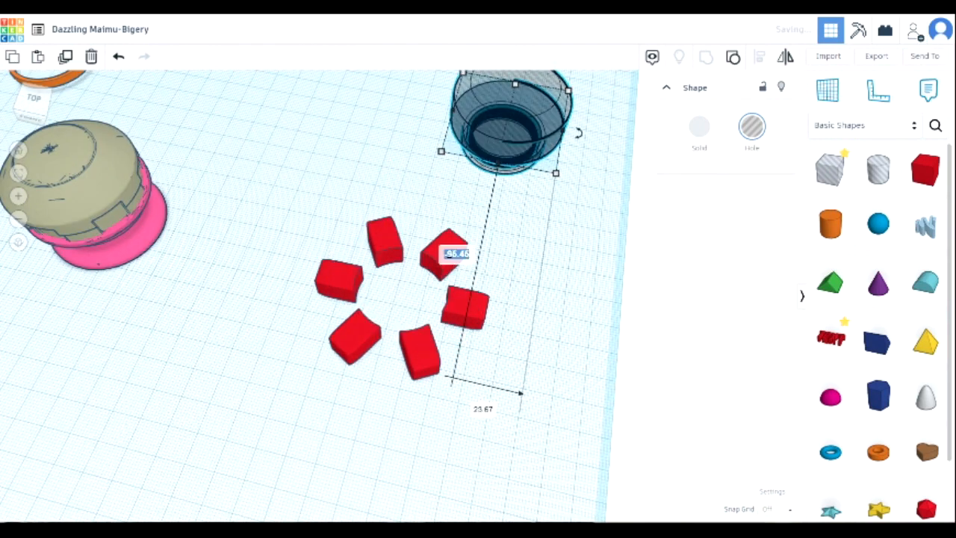
left_click(310, 421)
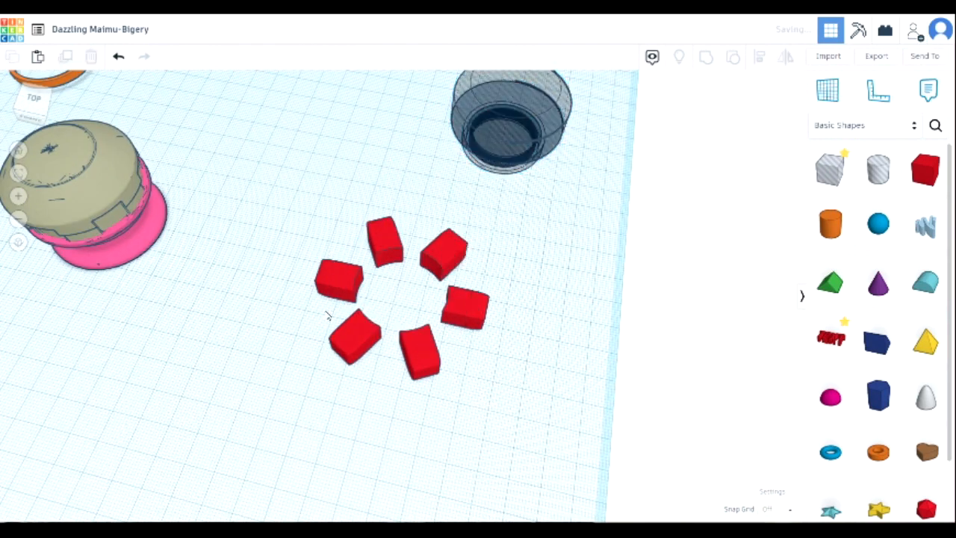
Step: Ungroup the six red blocks and set the central cylinder hole's length and width to 34 mm
left_click(335, 286)
left_click(733, 57)
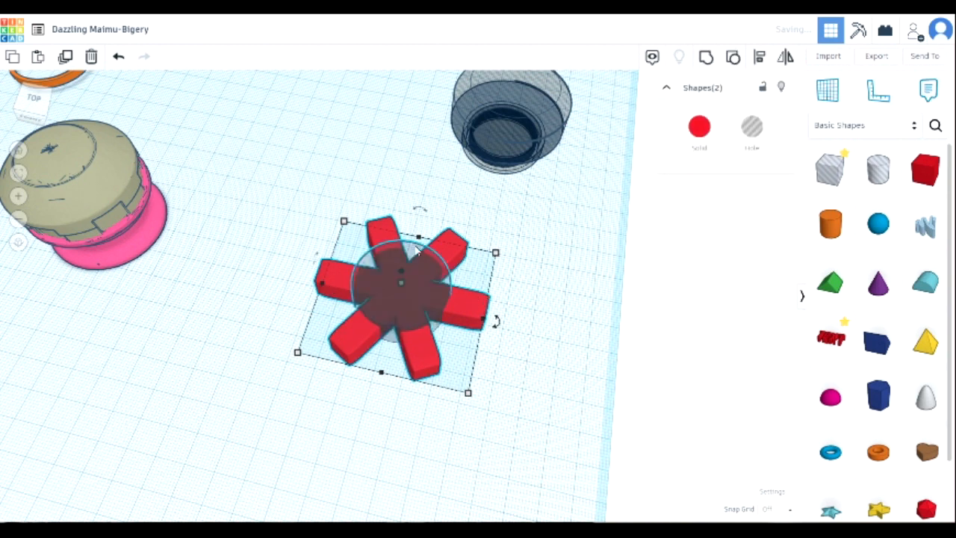
left_click(557, 377)
left_click(421, 295)
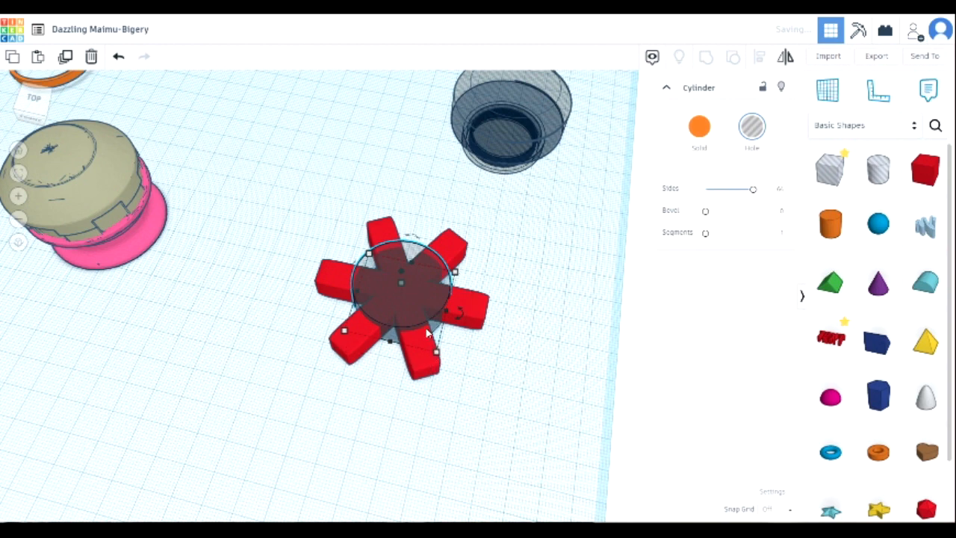
mouse_move(443, 367)
left_click(376, 387)
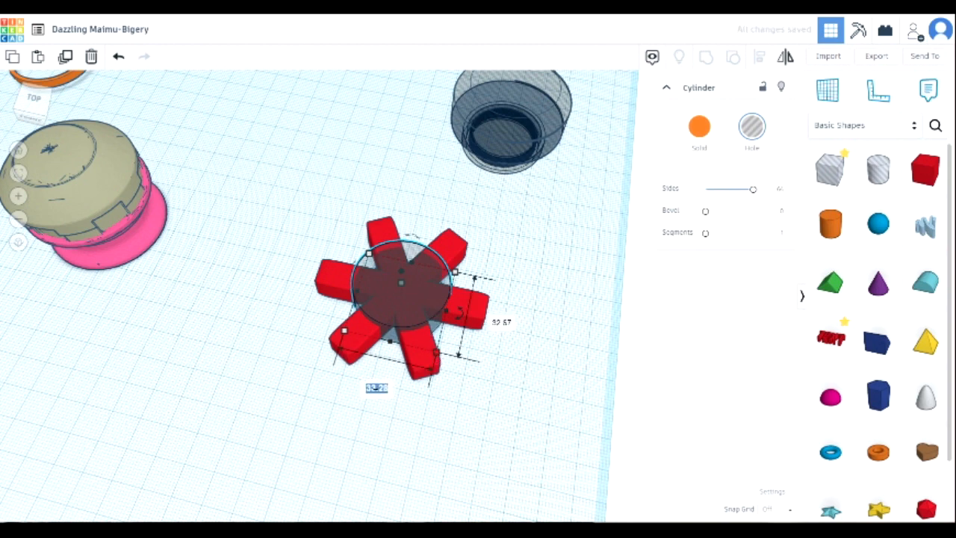
type("34")
left_click(495, 326)
type("34")
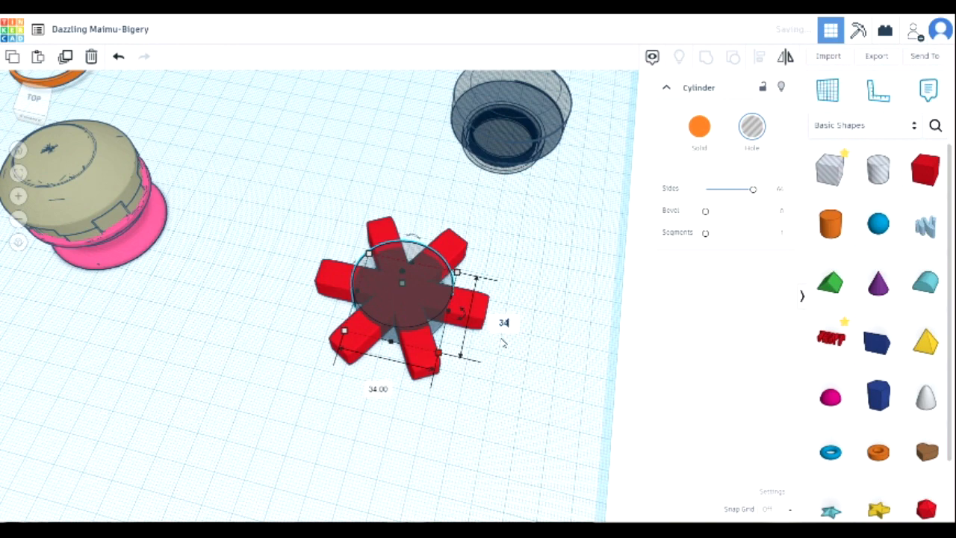
key("Return")
Step: Align the cylinder hole with the centre of the red star and group them to cut out the star's middle
right_click_drag(489, 395, 473, 401)
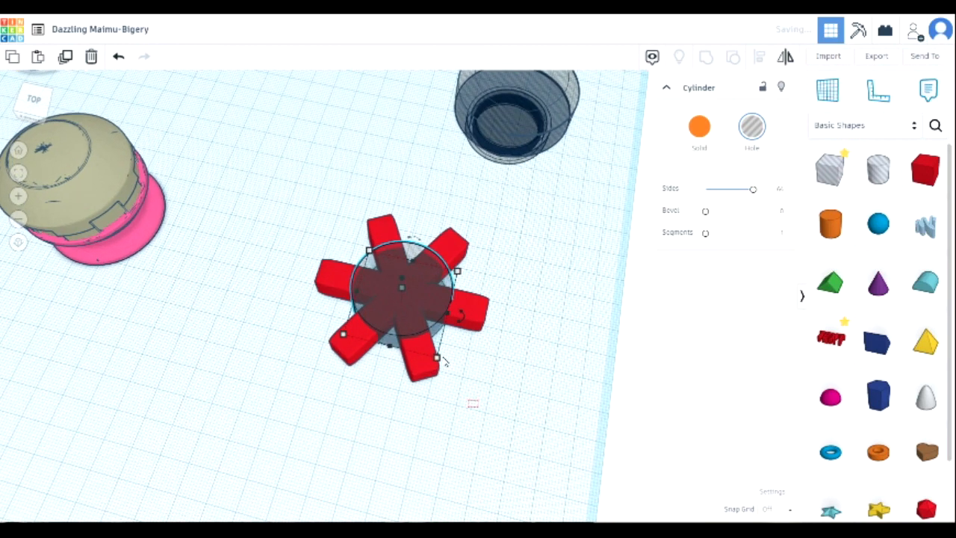
left_click(409, 307, "shift")
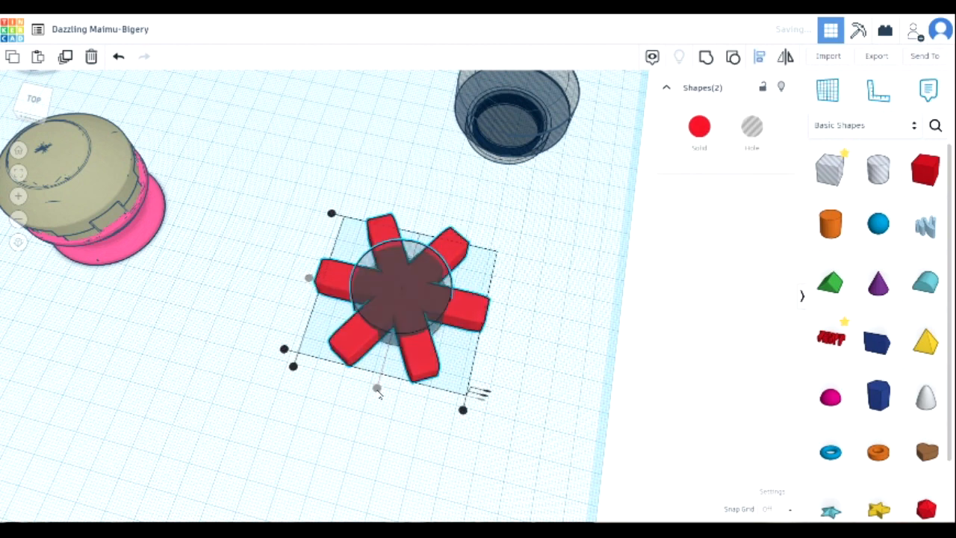
left_click(520, 385)
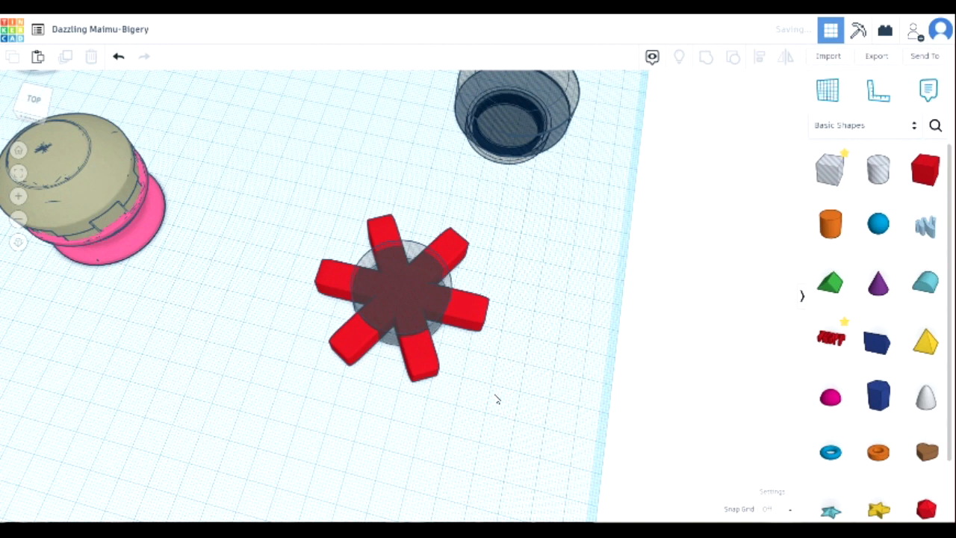
left_click(380, 277)
left_click(634, 185)
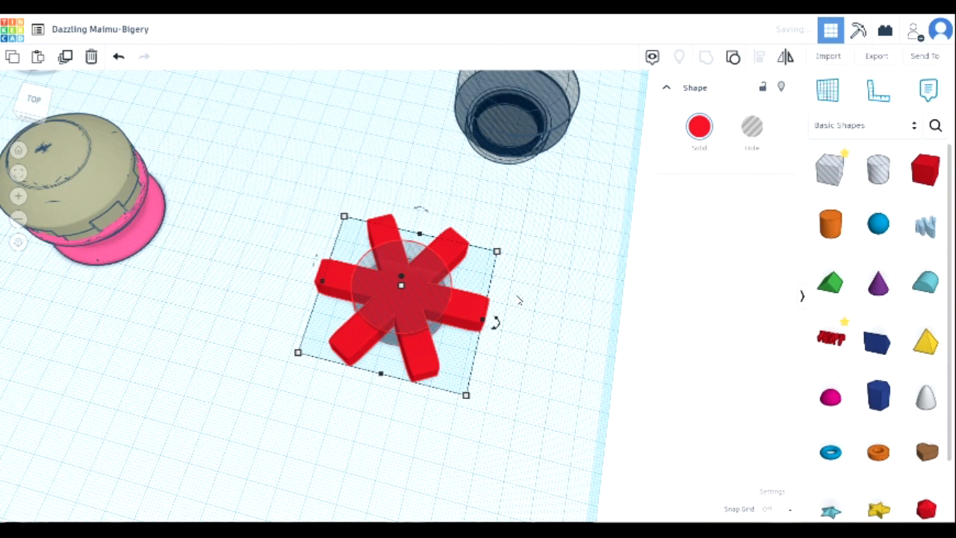
key("ctrl+g")
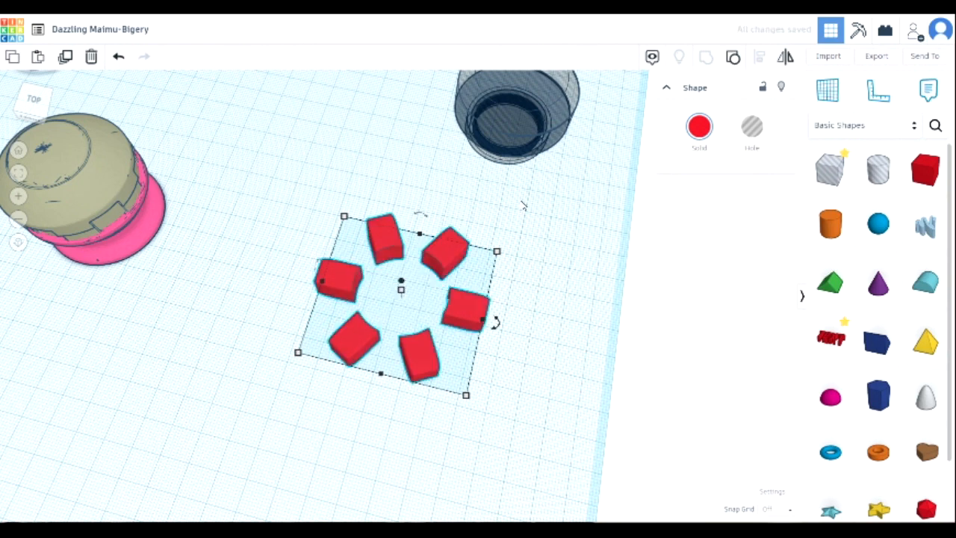
Step: Bring the grey capped hole back to the six red blocks and align both centrally along the two horizontal axes
left_click(506, 152)
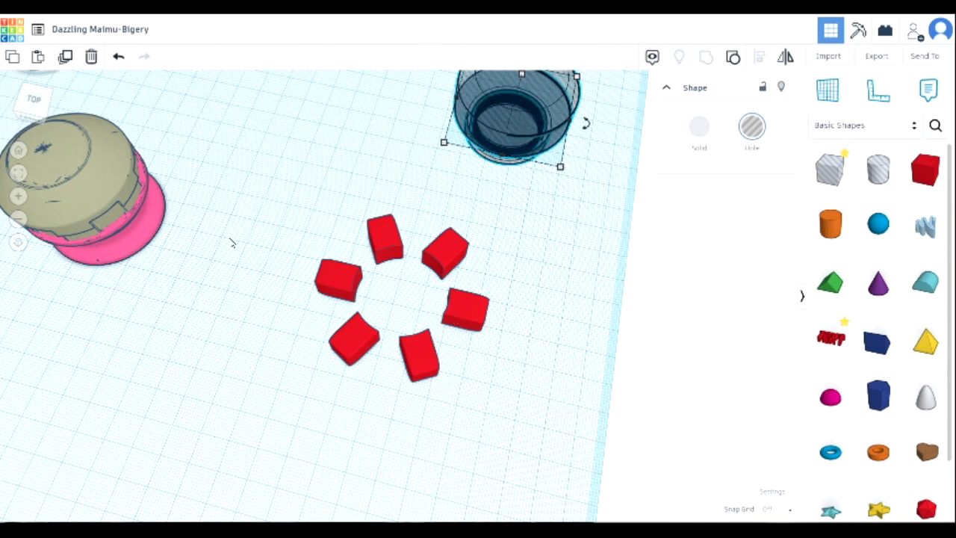
scroll(338, 256, "down", 3)
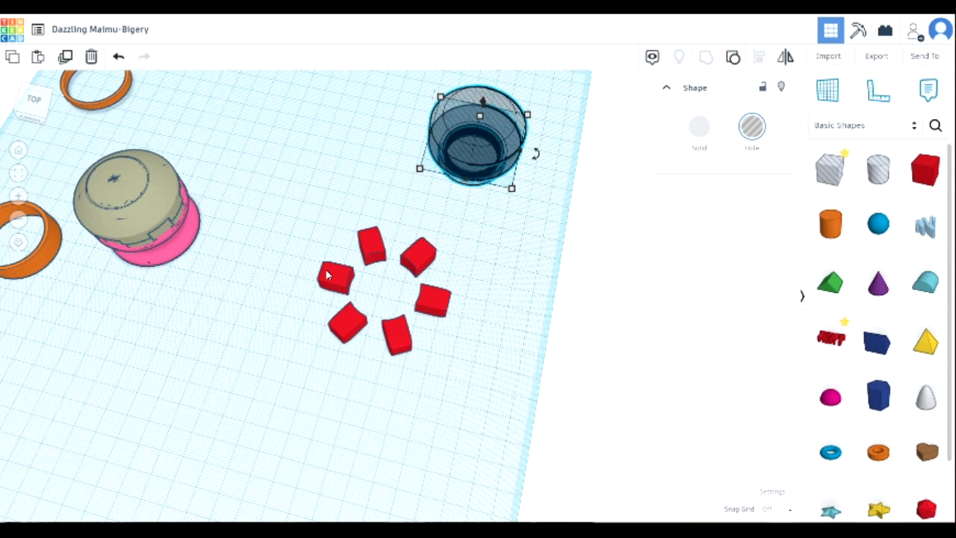
scroll(521, 276, "up", 1)
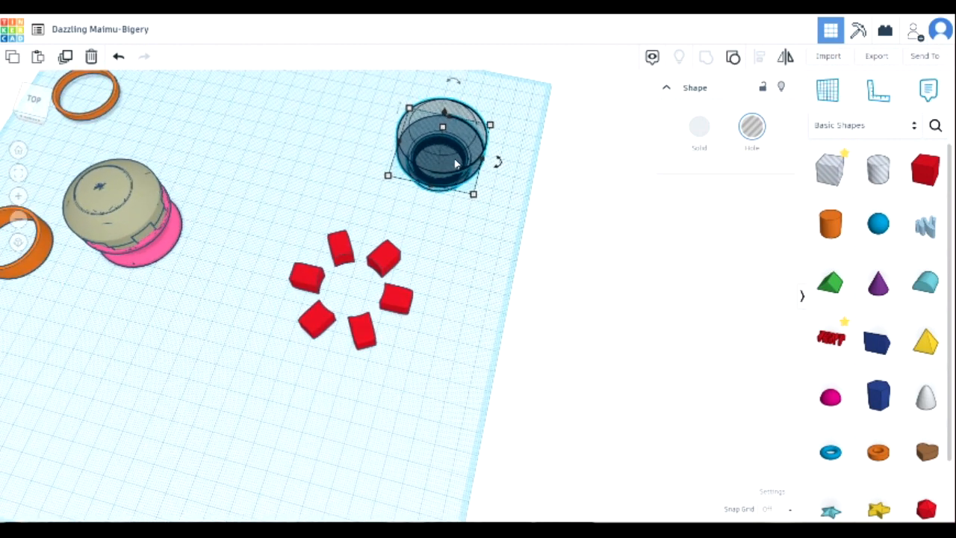
left_click(377, 261)
left_click_drag(453, 170, 420, 293)
left_click_drag(295, 205, 459, 324)
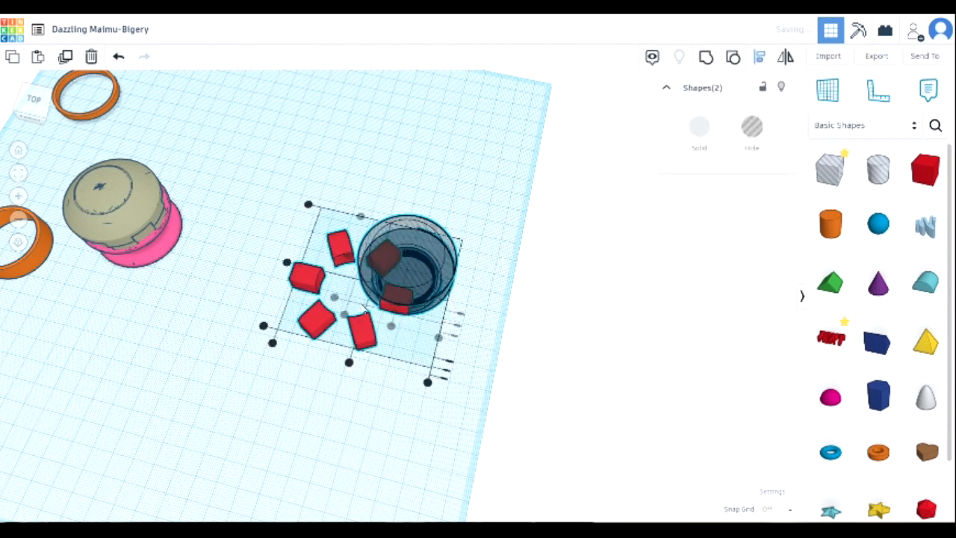
left_click(316, 310)
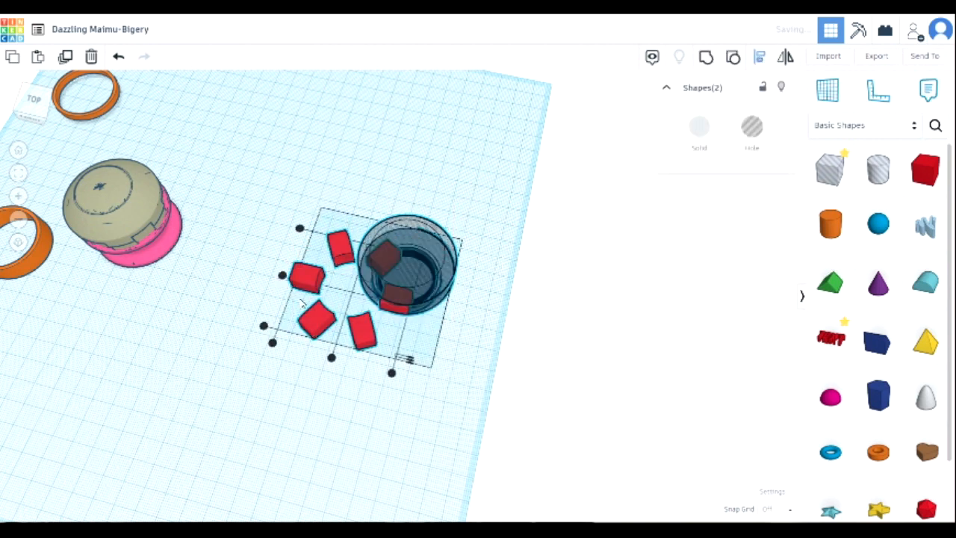
left_click(281, 275)
left_click(331, 358)
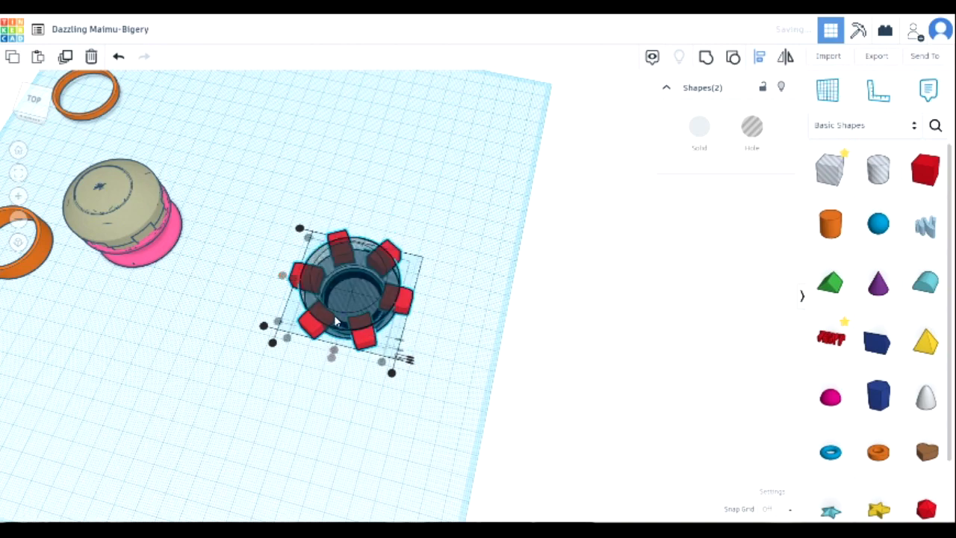
scroll(336, 317, "up", 10)
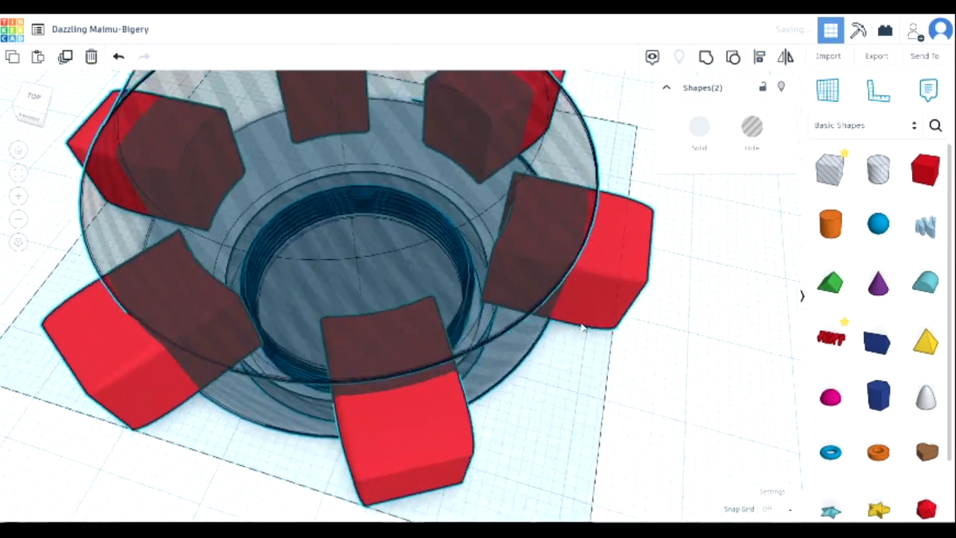
right_click_drag(583, 327, 596, 289)
right_click_drag(609, 283, 655, 402)
scroll(657, 397, "down", 6)
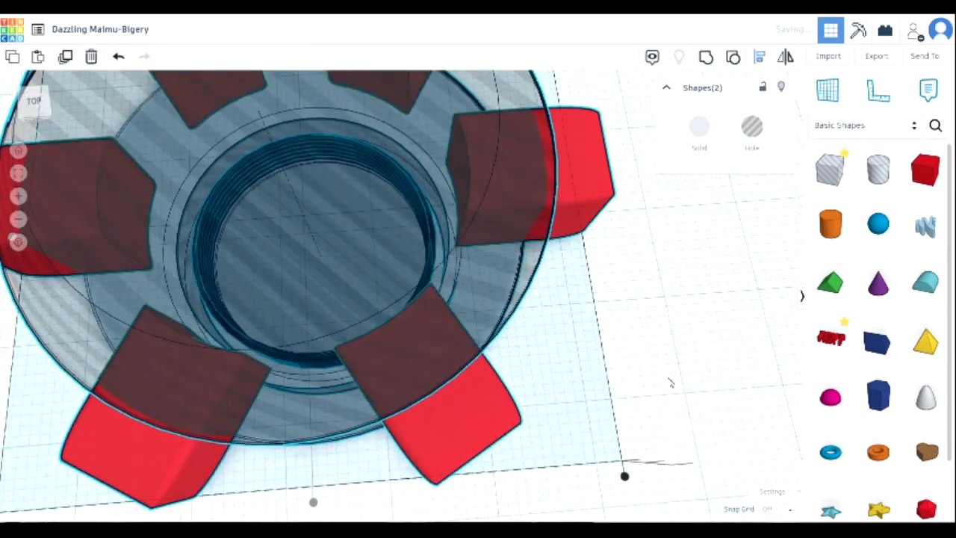
scroll(679, 380, "up", 3)
right_click_drag(647, 376, 566, 281)
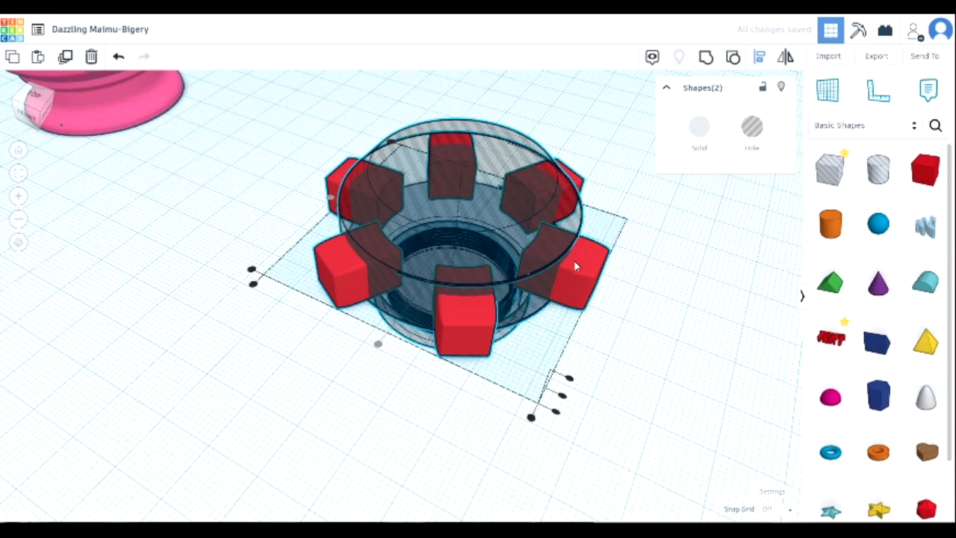
Step: Move the grey capped part clear of the red blocks and turn it back into a solid
left_click(629, 337)
scroll(629, 338, "down", 5)
right_click_drag(630, 337, 601, 383)
left_click_drag(581, 321, 673, 183)
left_click(697, 128)
left_click(693, 129)
Step: Move the six red blocks across the workplane, away from the grey capped part
left_click(607, 349)
left_click_drag(607, 332, 317, 351)
left_click(608, 345)
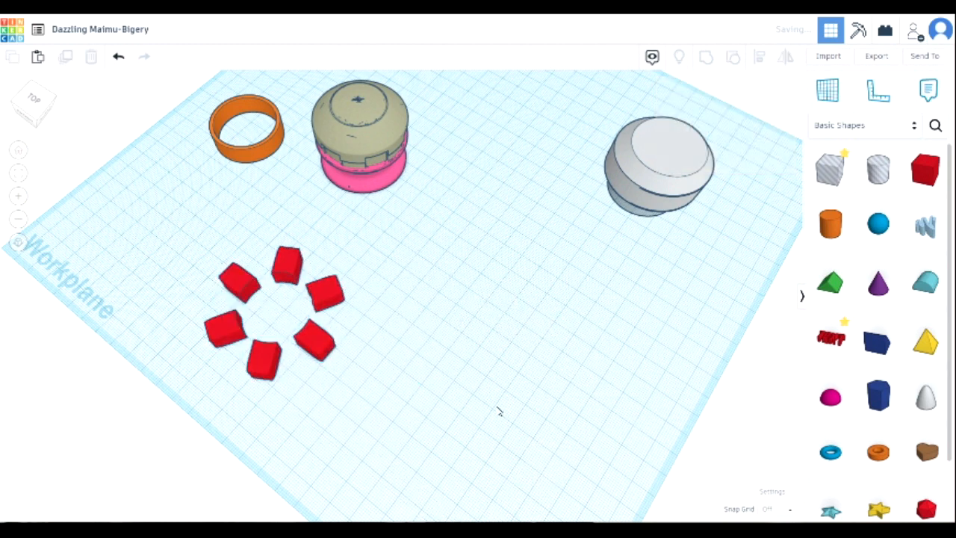
Step: Duplicate the six red blocks, place the copy between the originals and the grey capped part, and turn it into a hole
left_click(318, 345)
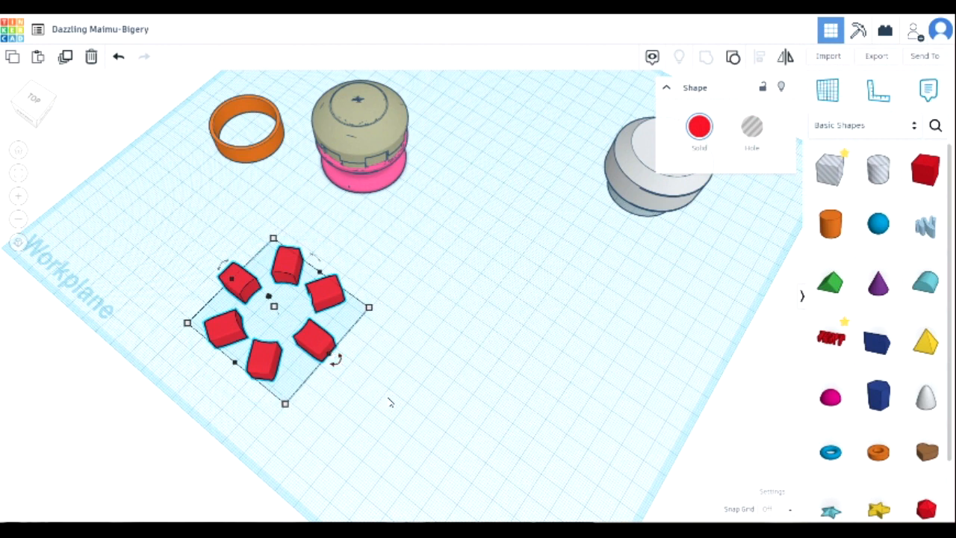
key("ctrl+v")
left_click_drag(373, 382, 602, 351)
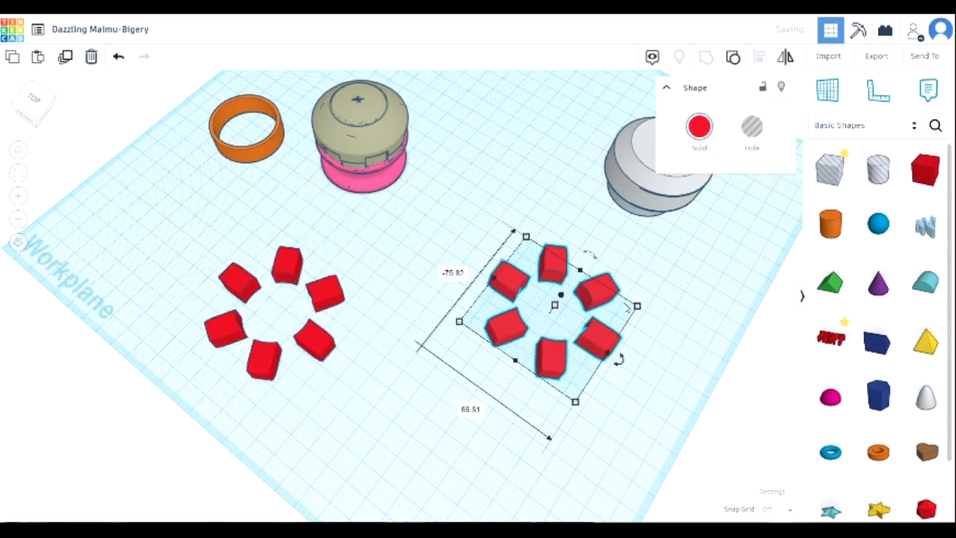
left_click(751, 127)
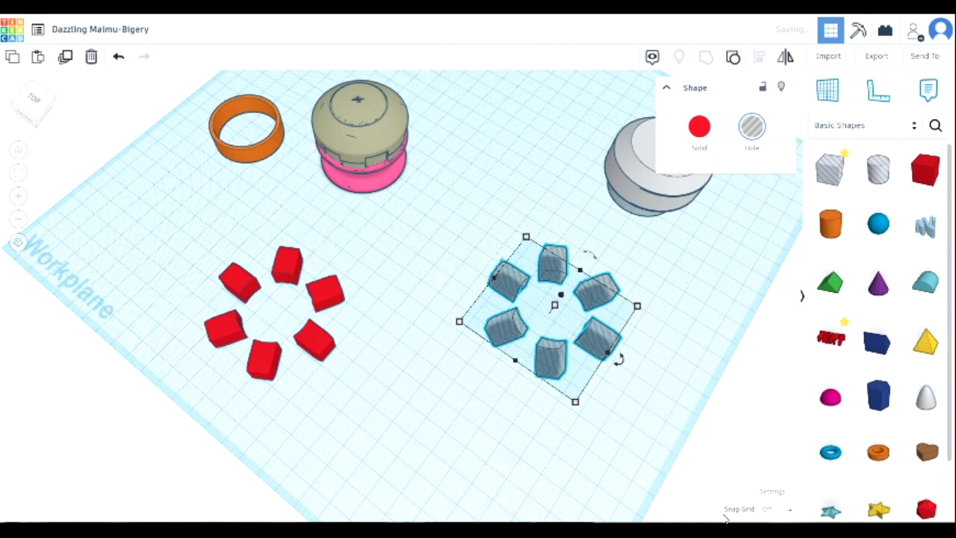
Step: Ungroup the duplicated blocks completely into their separate crossing red bars and the central cylinder hole
right_click_drag(707, 370, 691, 232)
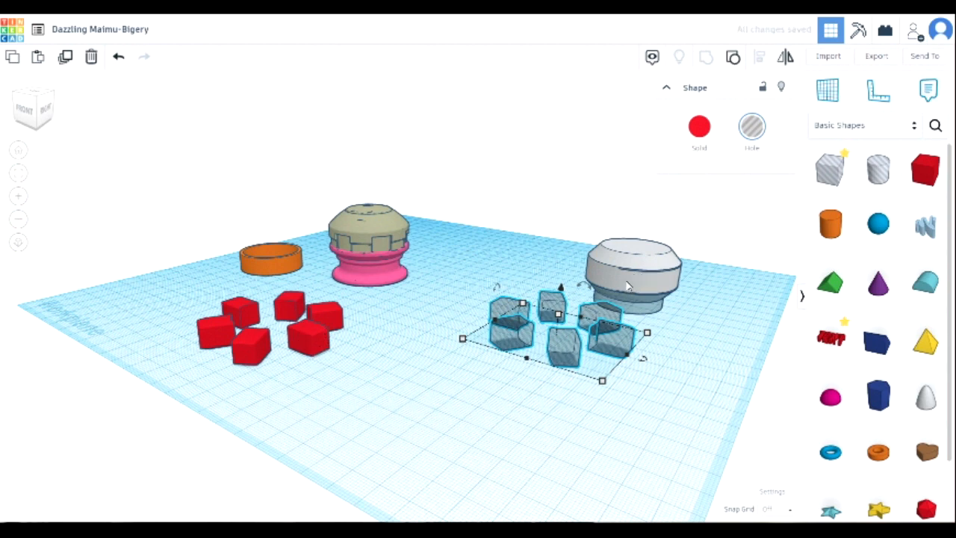
right_click_drag(678, 396, 555, 394)
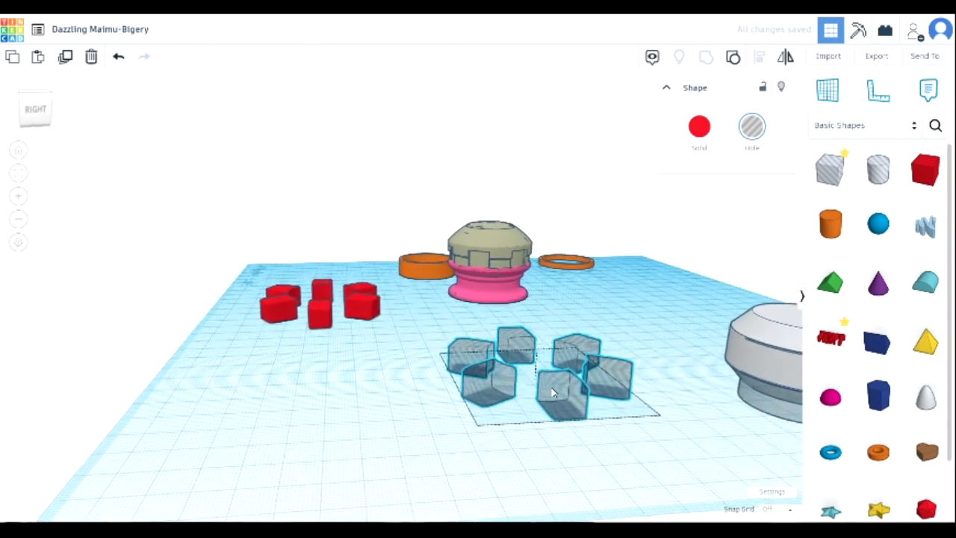
left_click(590, 456)
left_click(577, 416)
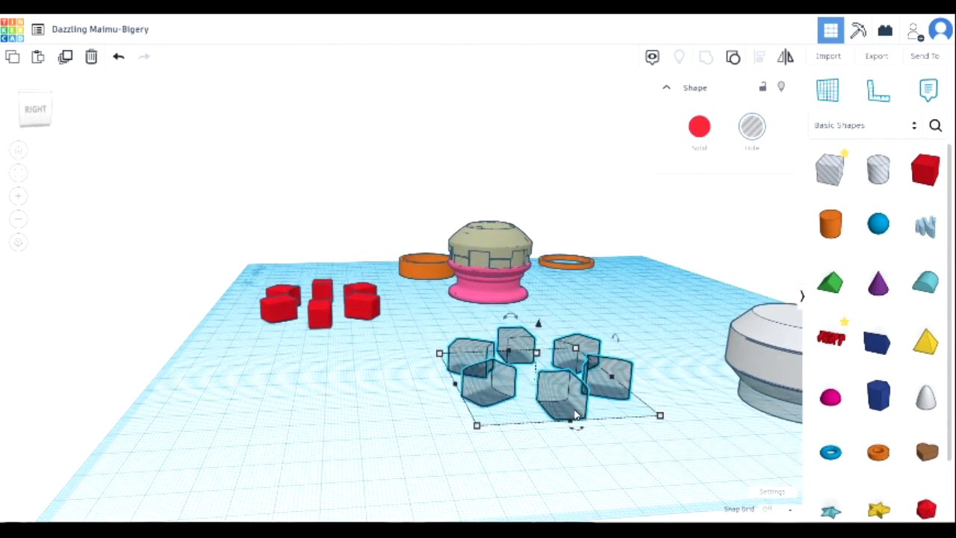
scroll(621, 454, "down", 2)
right_click_drag(598, 477, 552, 444)
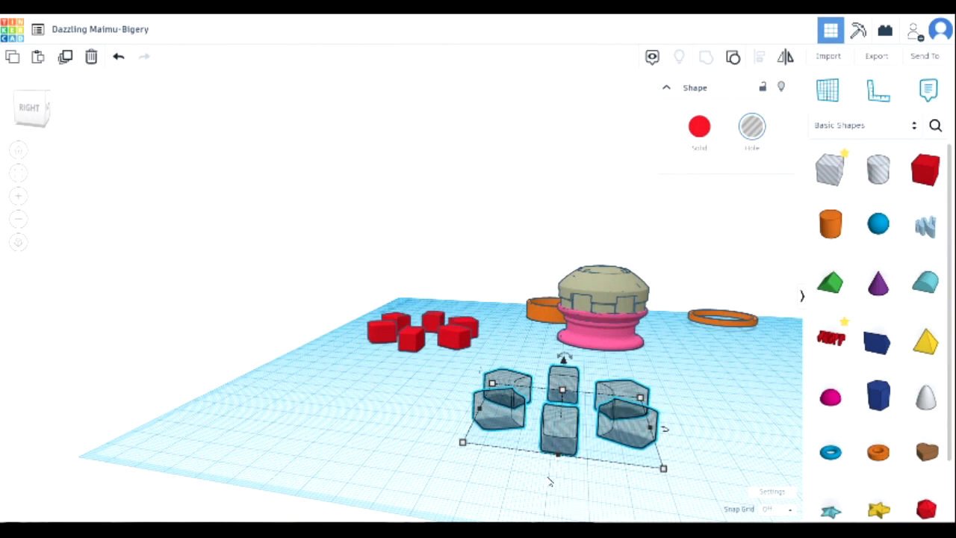
left_click(438, 419)
right_click_drag(382, 388, 520, 491)
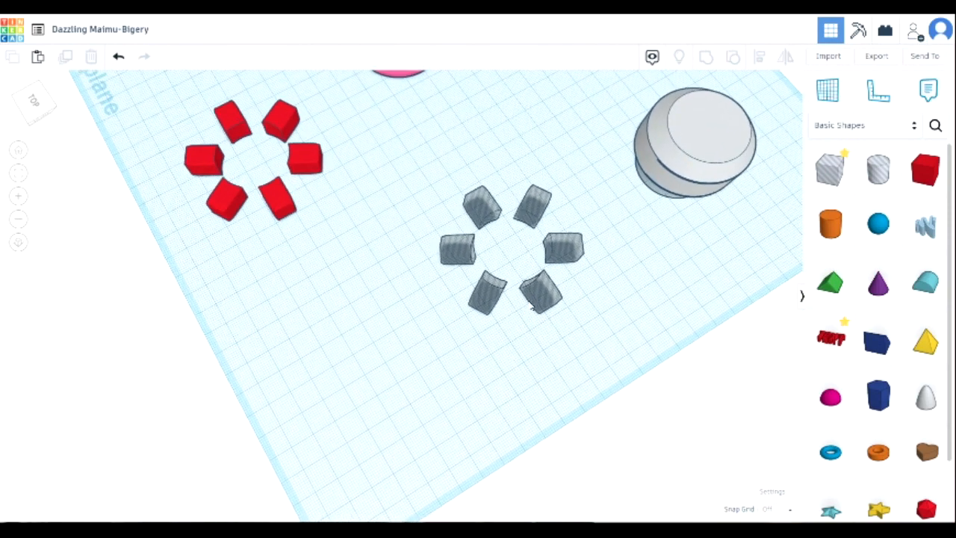
left_click(527, 307)
left_click(731, 58)
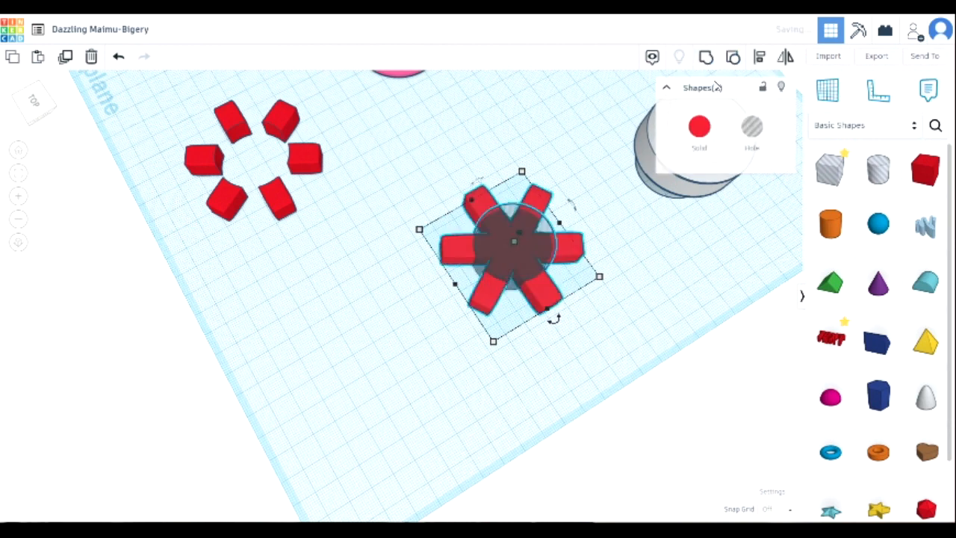
mouse_move(532, 246)
left_mouse_down()
mouse_move(619, 250)
mouse_move(518, 243)
left_mouse_up()
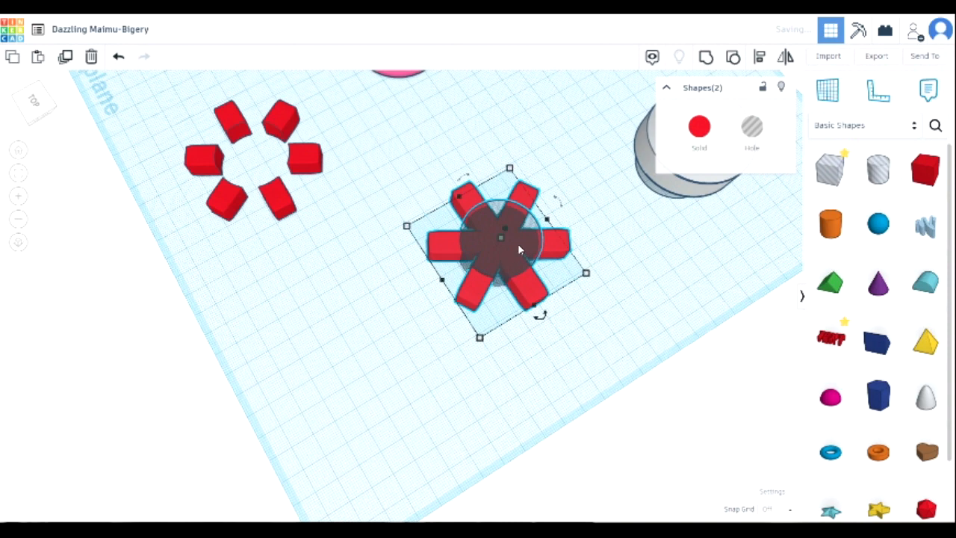
mouse_move(520, 221)
left_mouse_down()
mouse_move(562, 233)
mouse_move(509, 219)
left_mouse_up()
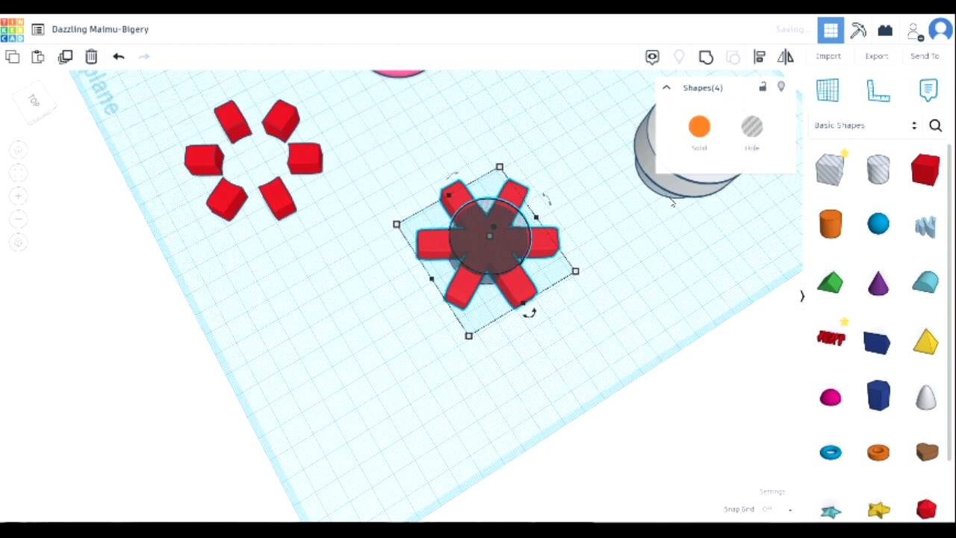
Step: Move the cylinder hole out of the duplicated crossing bars to a free spot near the grey capped part
left_click(602, 351)
left_click(496, 249)
left_click_drag(496, 248, 697, 271)
scroll(552, 277, "up", 2)
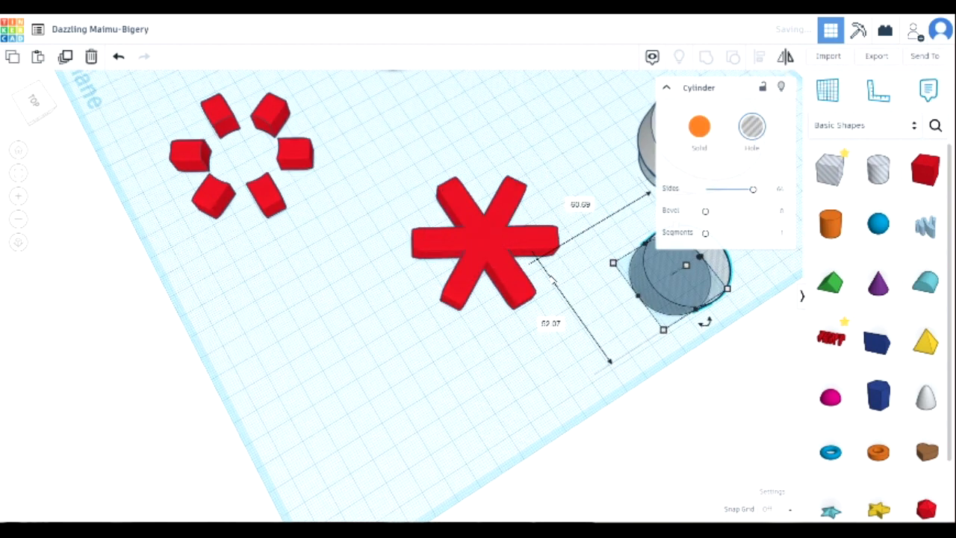
Step: Delete two of the three duplicated crossing red bars, keeping a single bar
left_click(490, 239)
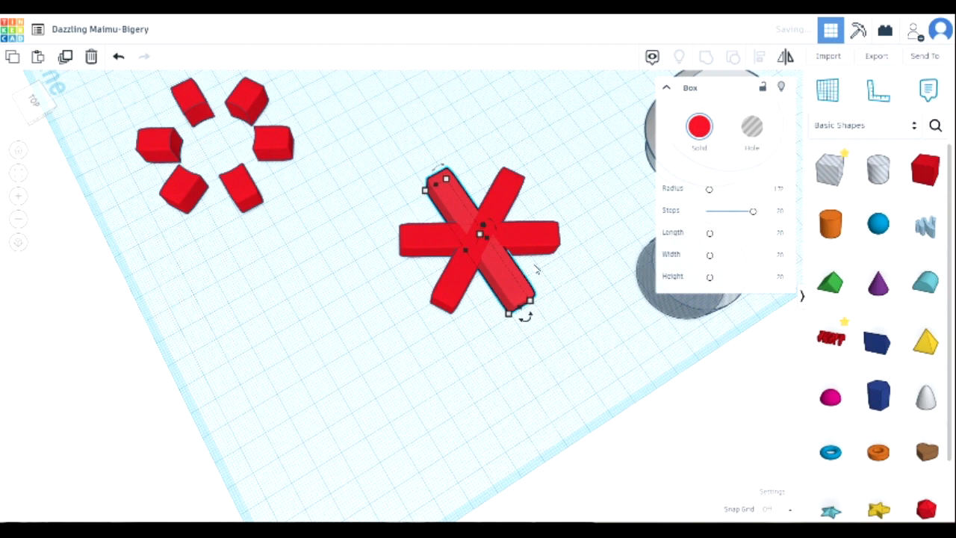
left_click(506, 208)
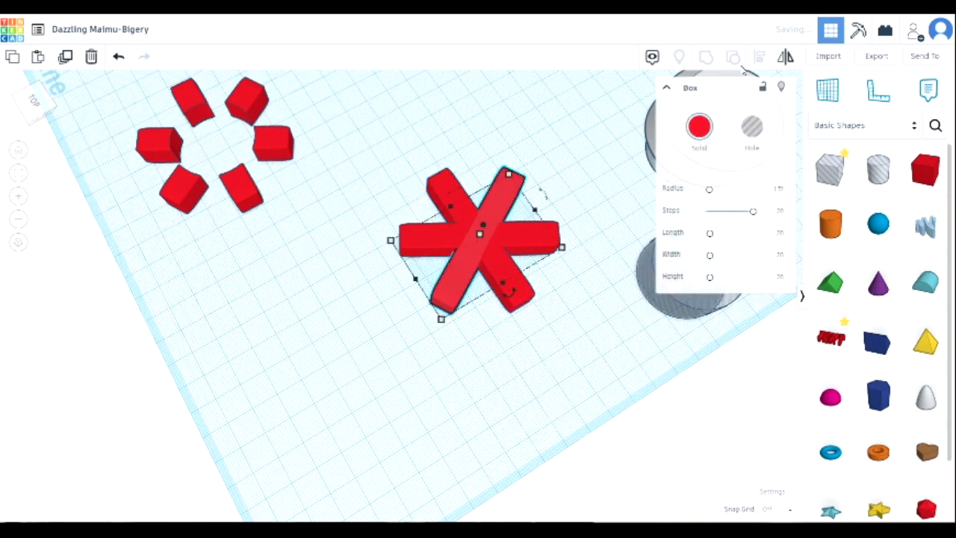
left_click(567, 356)
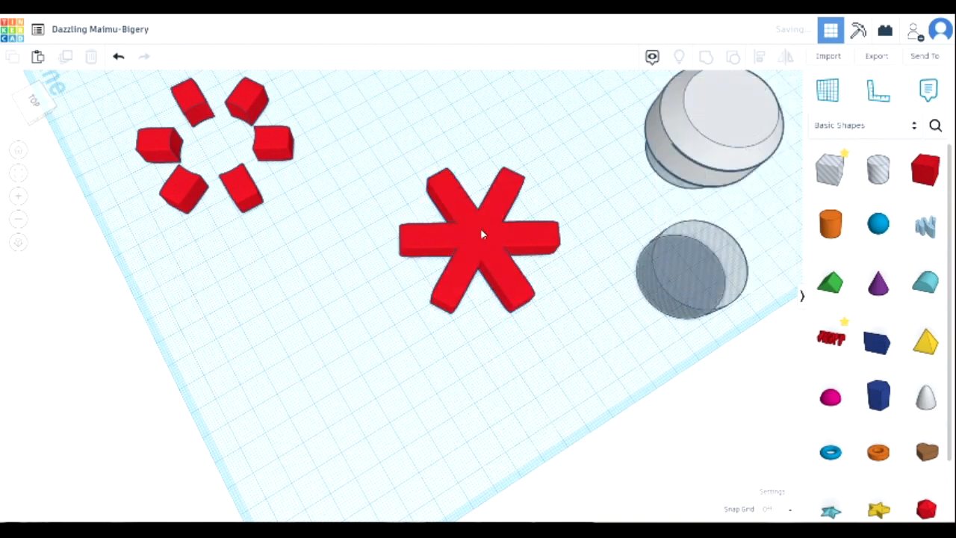
left_click(506, 195)
key("Delete")
left_click(529, 235)
key("Delete")
Step: Set the remaining red bar's corner radius to 0 to give it square edges
right_click_drag(465, 336, 506, 292)
left_click(505, 292)
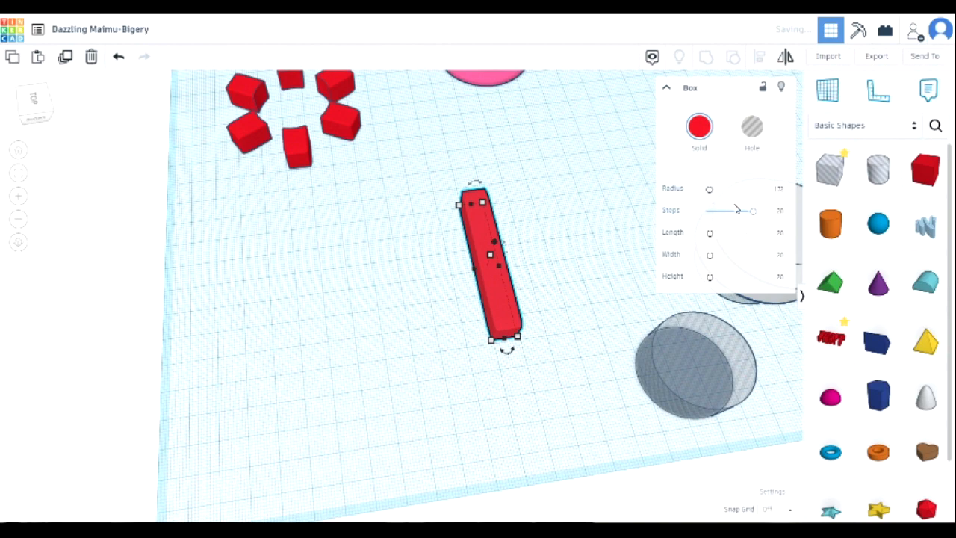
left_click_drag(708, 189, 661, 195)
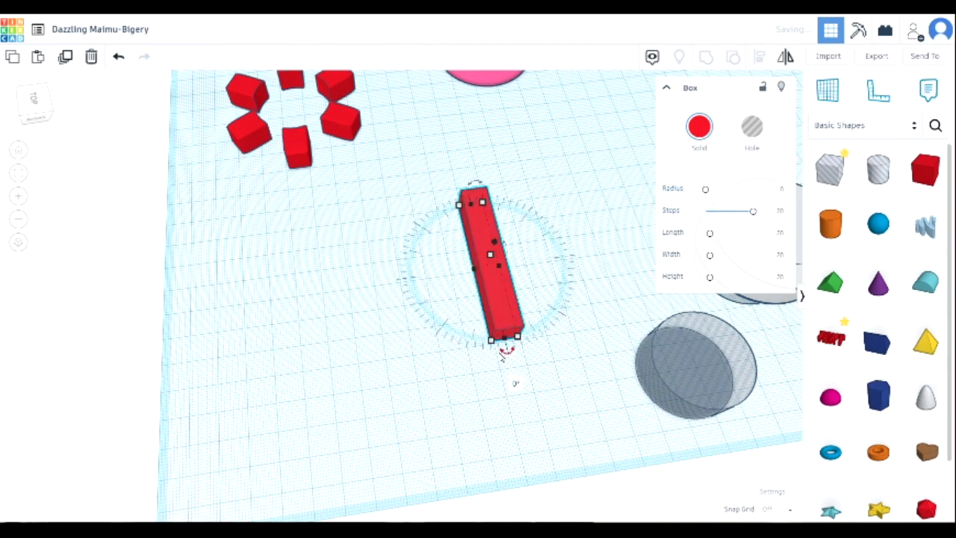
Step: Set the red bar's width to 10.10 and edit its height
scroll(514, 382, "up", 3)
right_click_drag(513, 374, 565, 390)
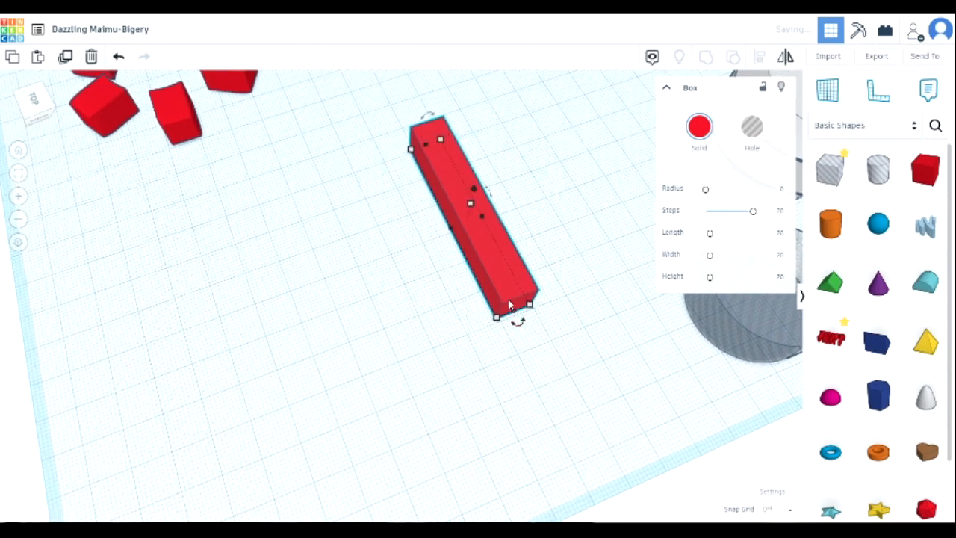
mouse_move(498, 318)
left_click(535, 354)
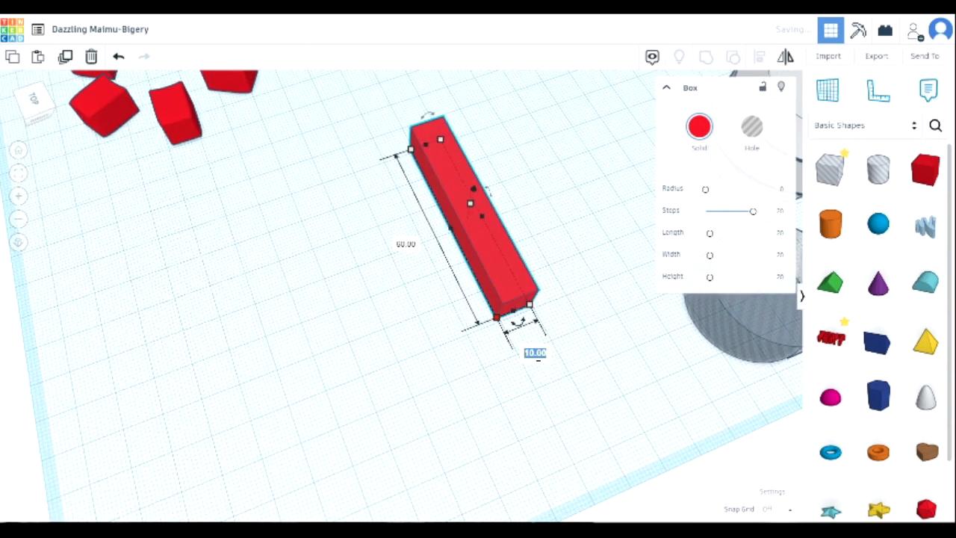
type("10")
key("Return")
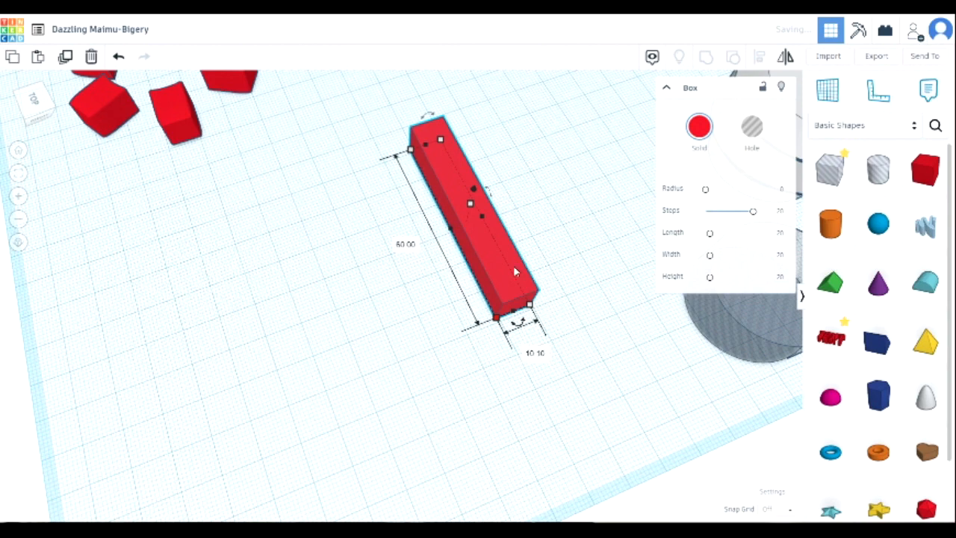
left_click(514, 212)
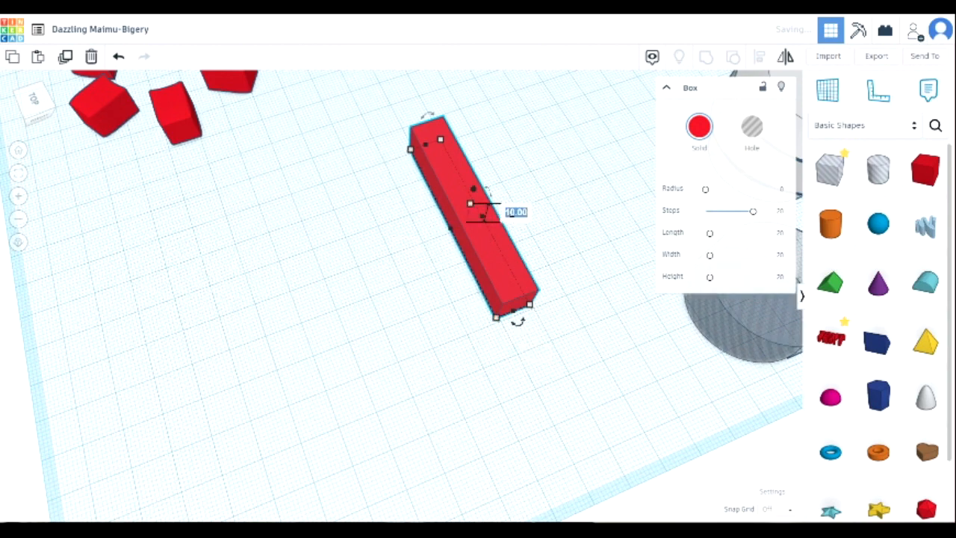
type("10")
key("Return")
Step: Duplicate the square-edged bar and rotate the copy in place to form the second arm pair of an evenly spaced six-armed star
left_click(424, 289)
right_click_drag(433, 304, 574, 395)
left_click(402, 173)
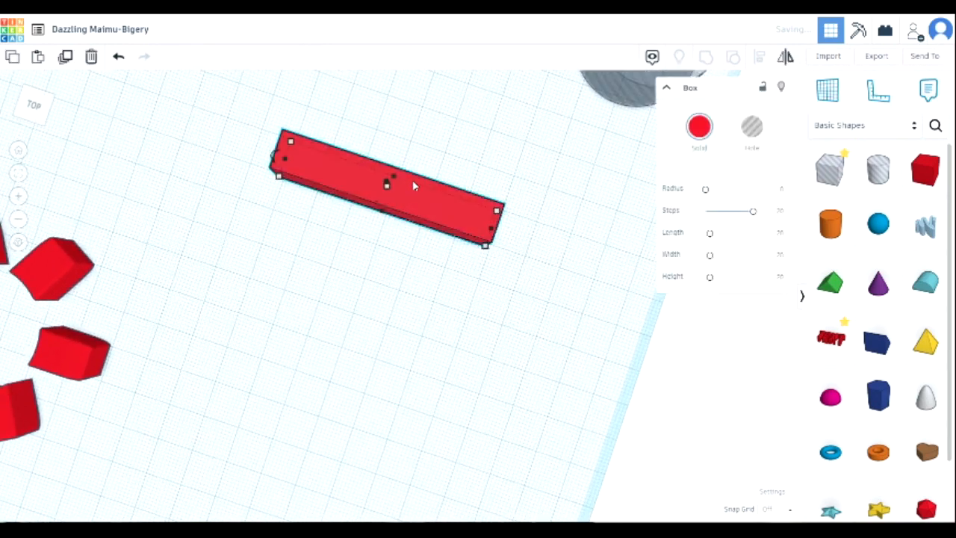
left_click(65, 58)
left_click(442, 223)
scroll(556, 267, "down", 1)
mouse_move(302, 167)
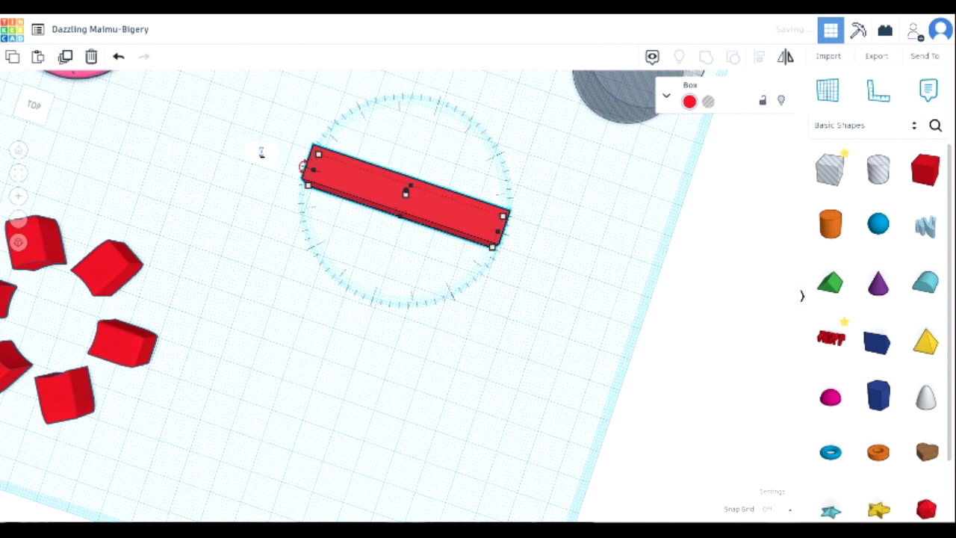
type("0")
key("Return")
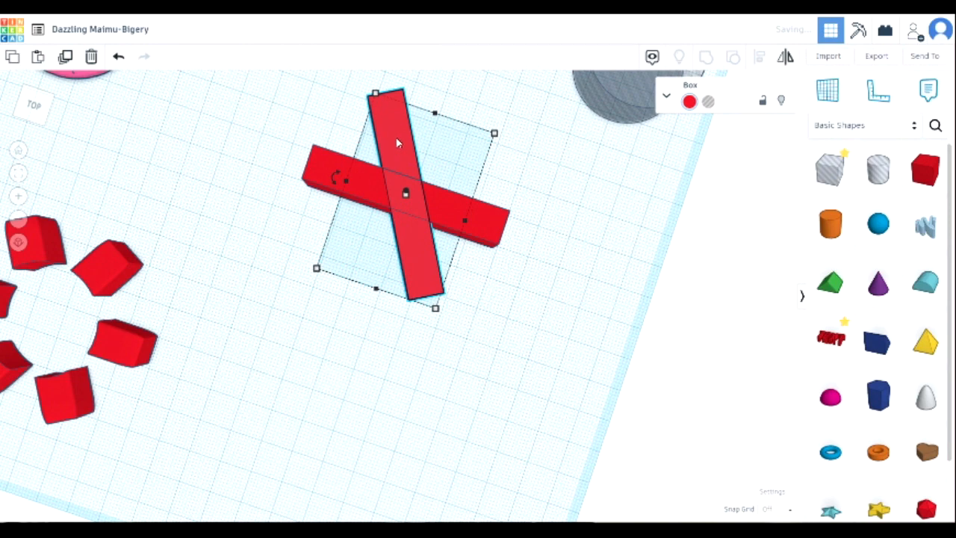
Step: Duplicate the rotated bar, turn the copy in place to complete the six-armed star, and group the three bars
left_click(255, 215)
left_click(401, 128)
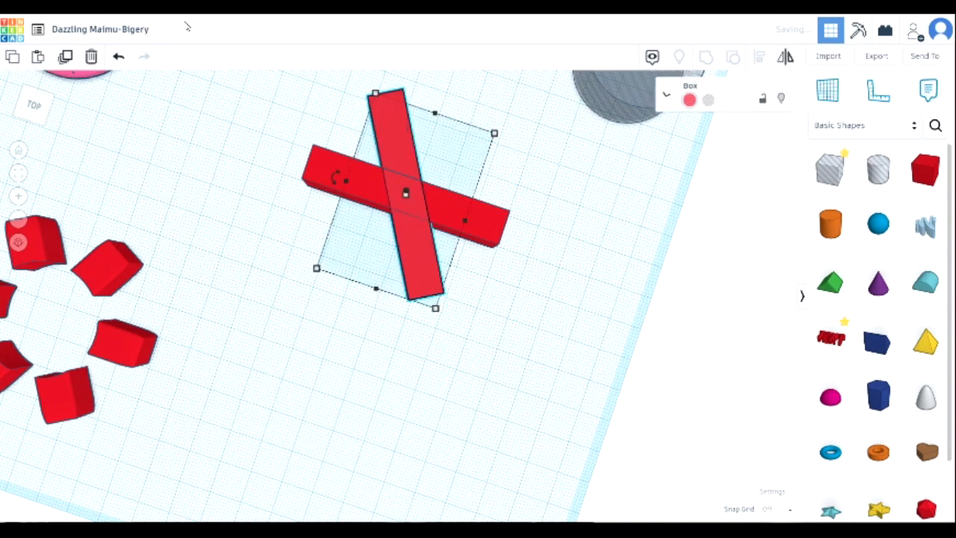
left_click(154, 216)
left_click(396, 121)
scroll(440, 177, "down", 2)
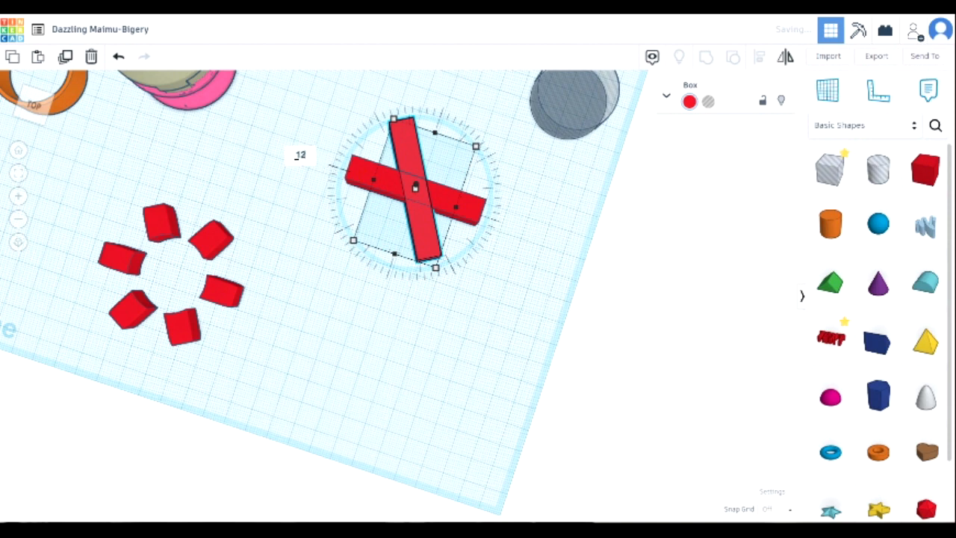
key("Return")
left_click_drag(578, 307, 341, 166)
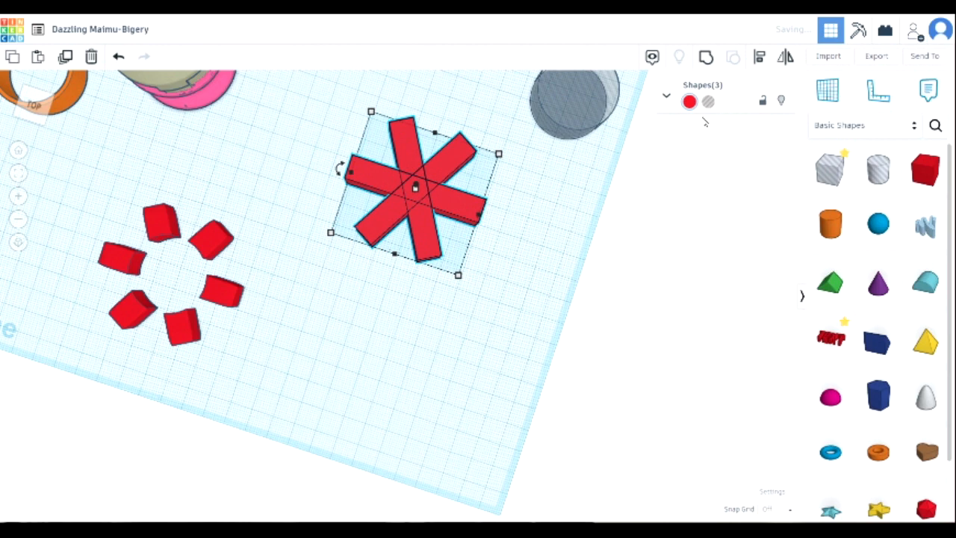
left_click(705, 58)
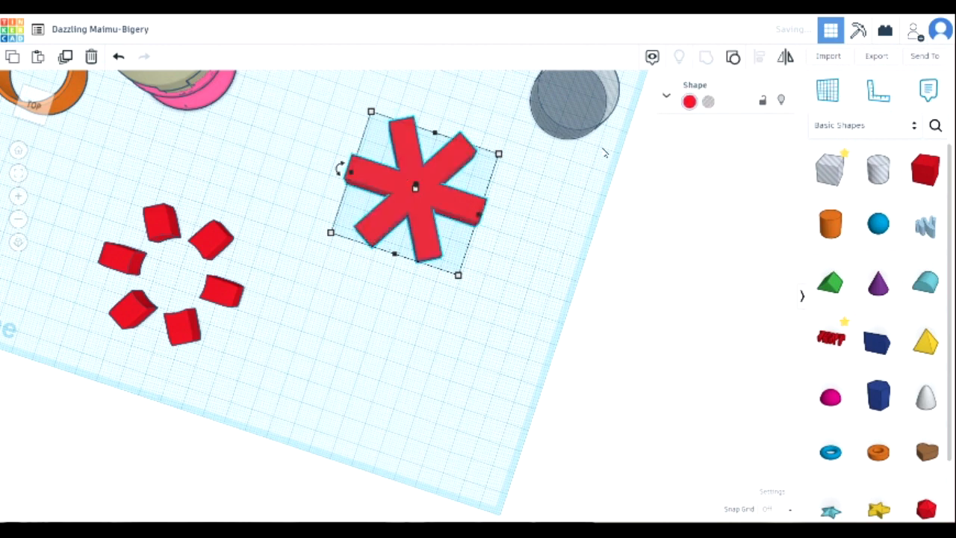
Step: Centre the cylinder hole on the red star in both horizontal directions and group them to hollow out the star's centre
left_click(573, 125)
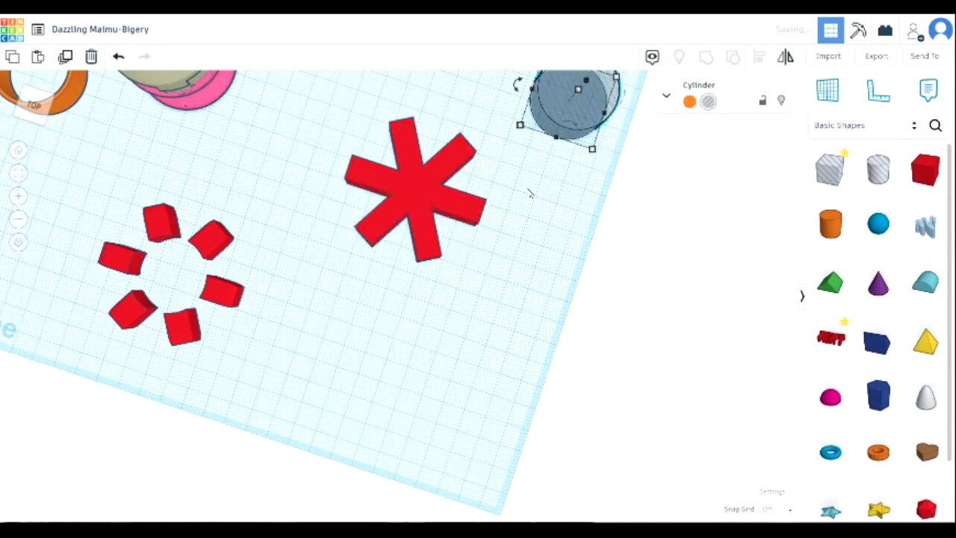
left_click(430, 211, "shift")
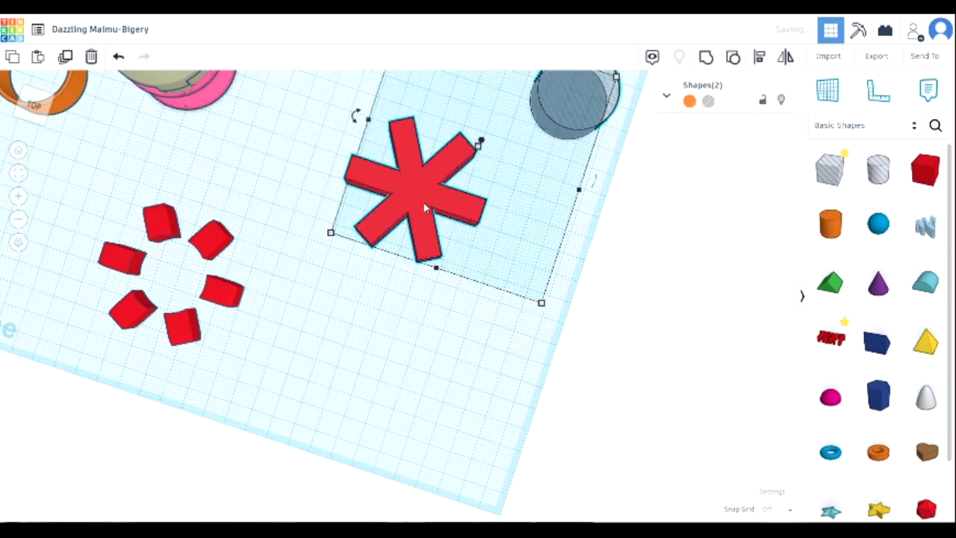
left_click(757, 60)
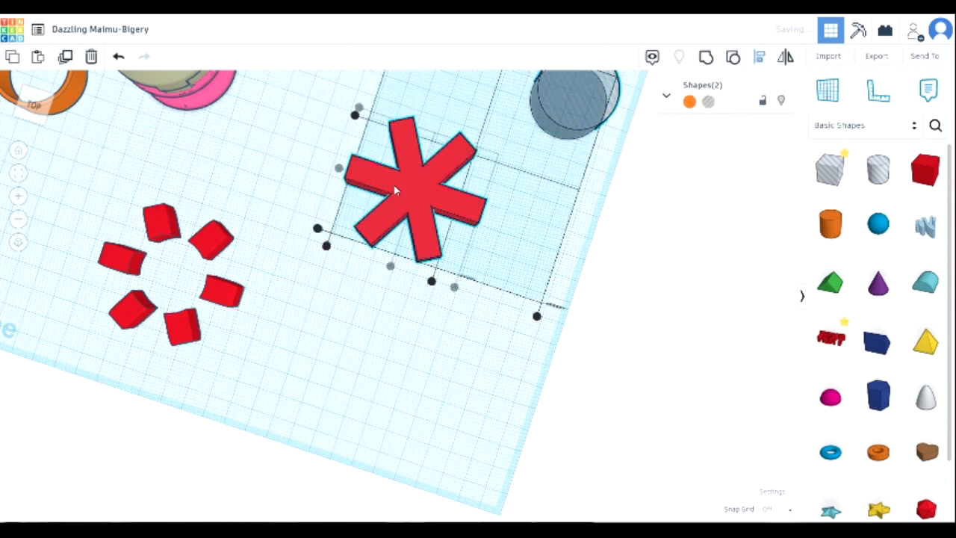
left_click(339, 168)
left_click(389, 266)
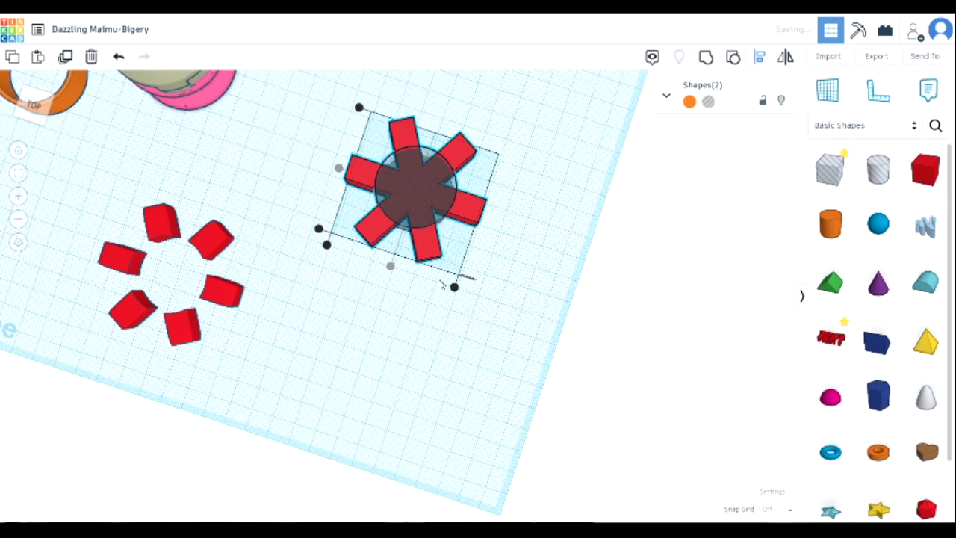
left_click(415, 204)
left_click(710, 57)
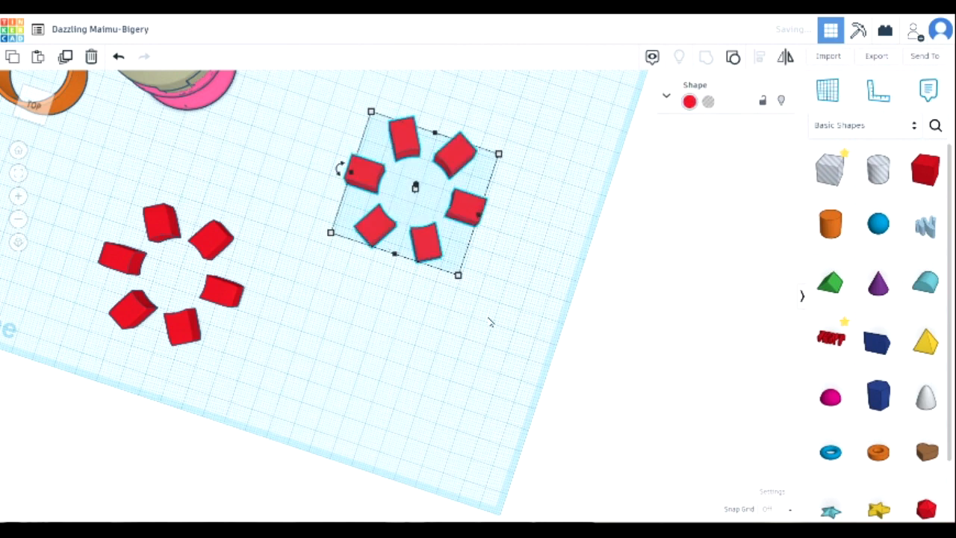
Step: Turn the new group of six square-edged blocks into a hole
left_click(479, 296)
right_click_drag(479, 295, 448, 224)
left_click(427, 218)
left_click(707, 102)
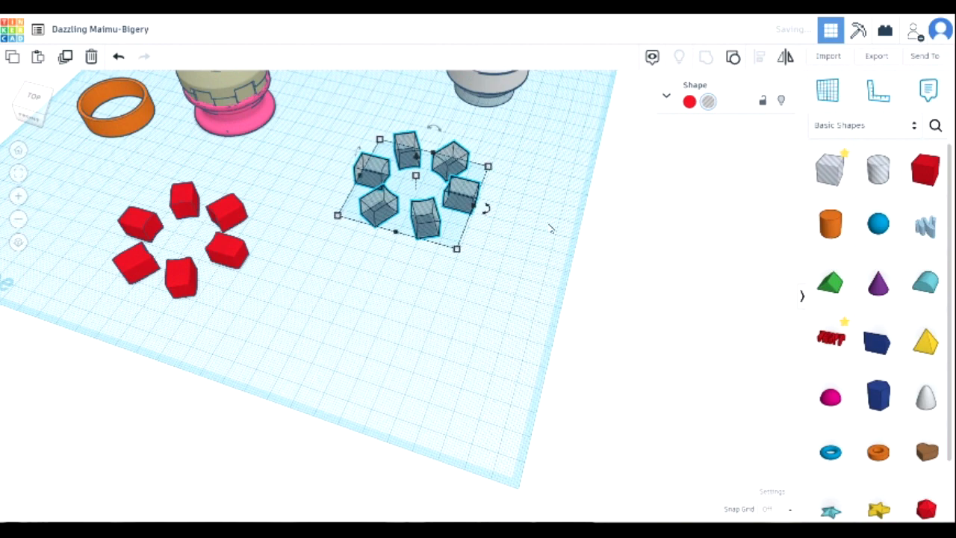
Step: Move the grey capped part over the ring of six hole blocks
right_click_drag(547, 203, 533, 262)
right_click_drag(555, 166, 523, 93)
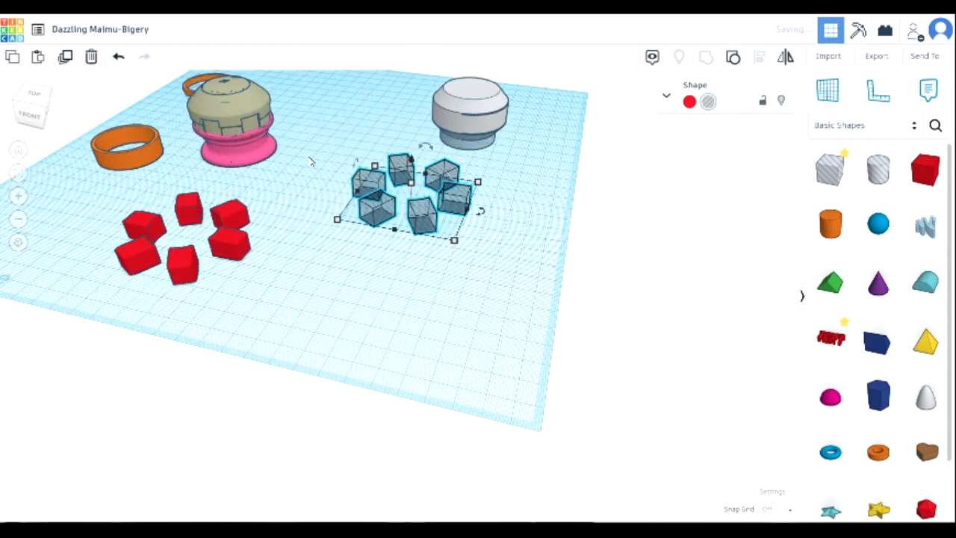
left_click(18, 149)
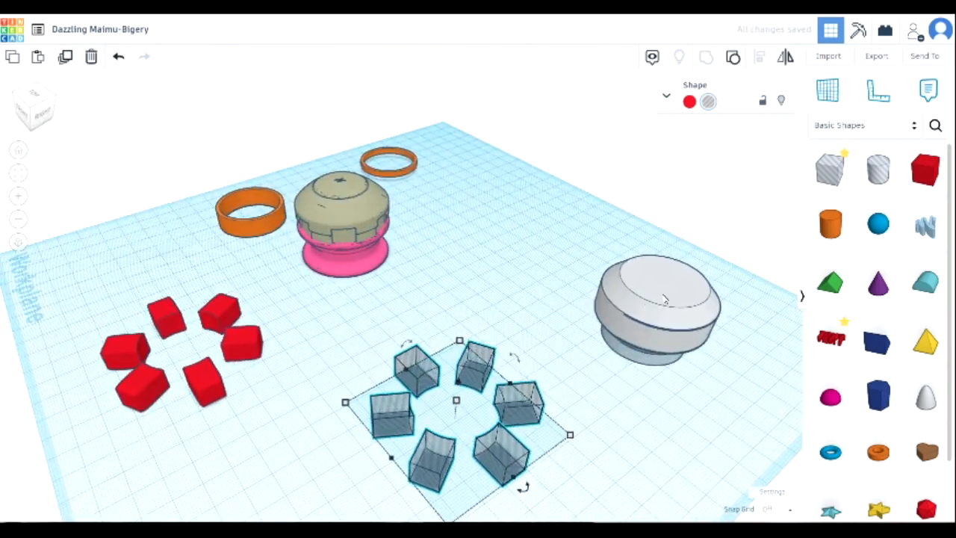
left_click(585, 307)
left_click_drag(584, 308, 459, 385)
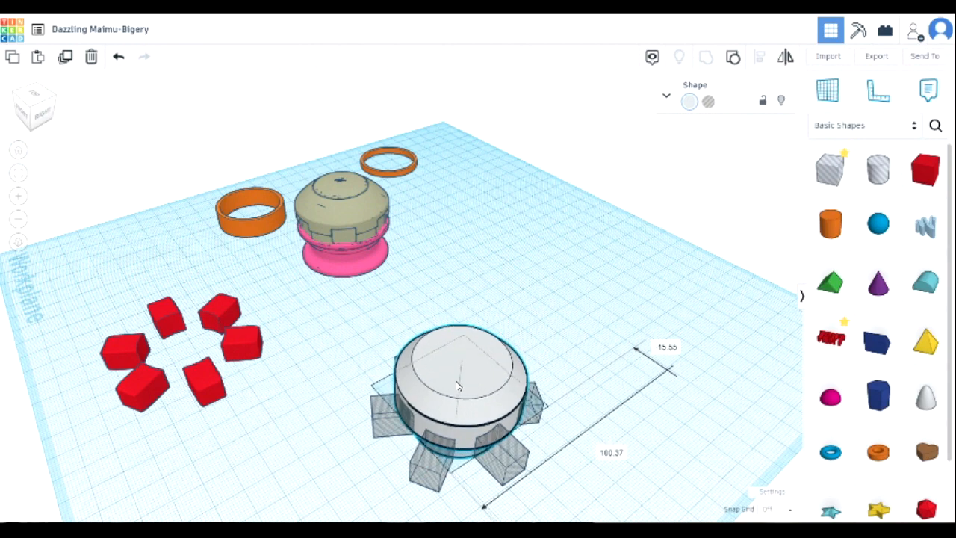
Step: Align the grey capped part and the six hole blocks on their centres in both horizontal directions
scroll(485, 358, "down", 2)
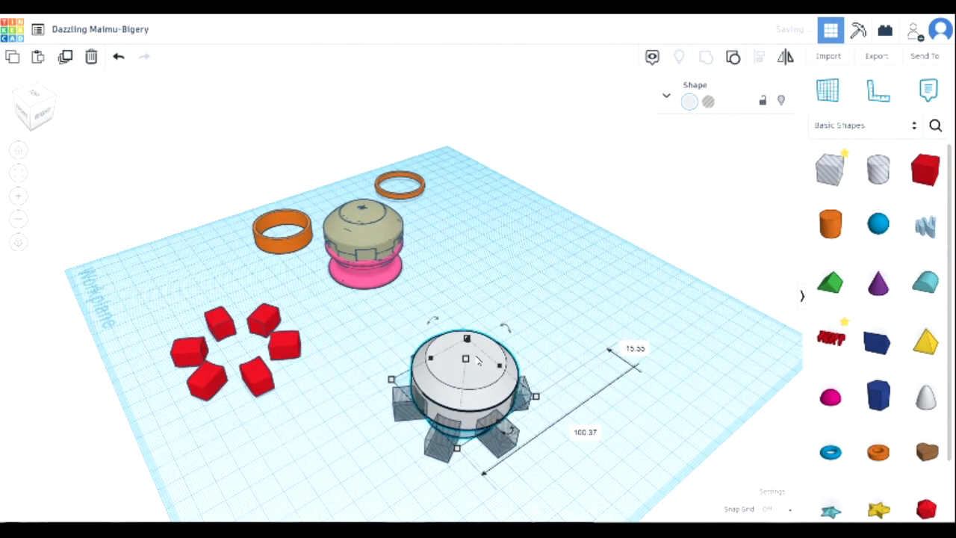
right_click_drag(535, 441, 533, 366)
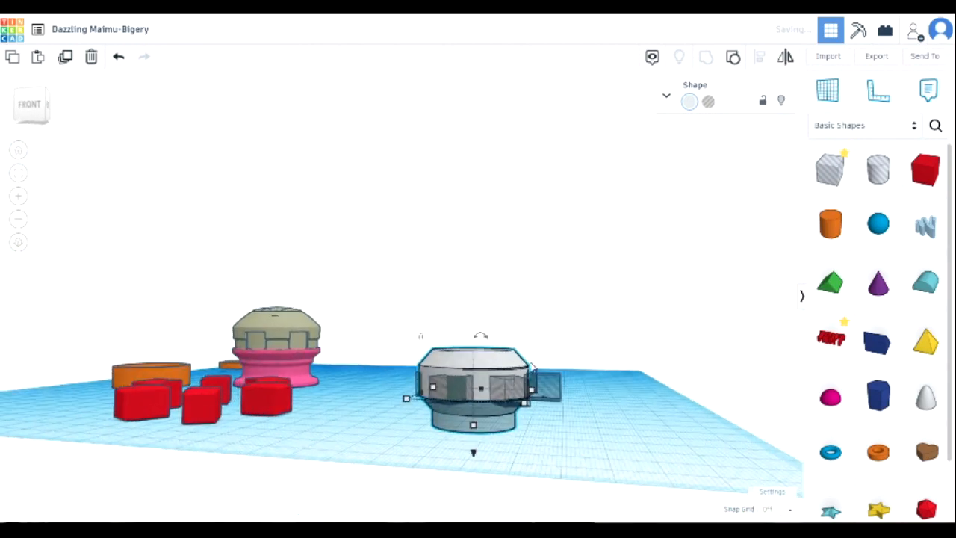
scroll(487, 362, "up", 3)
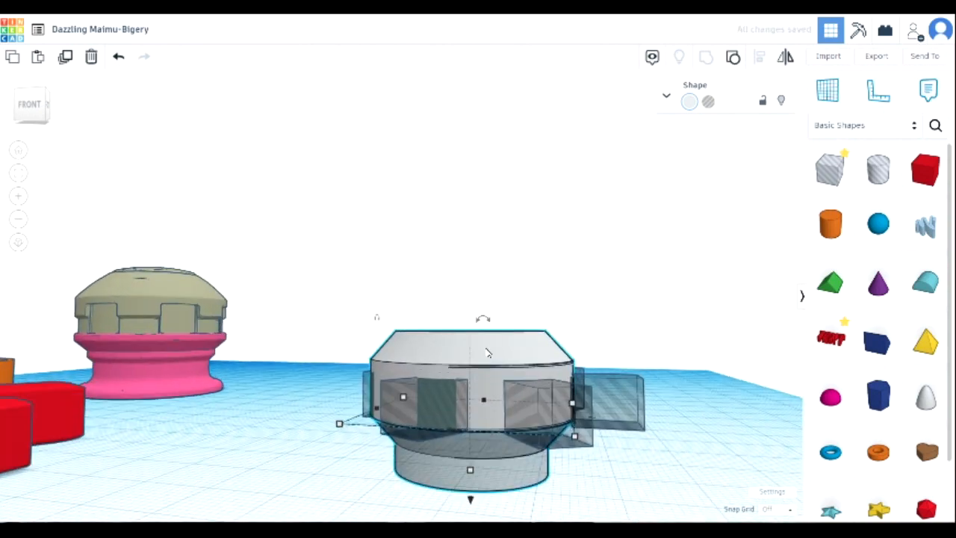
right_click_drag(638, 355, 581, 448)
left_click_drag(582, 446, 364, 257)
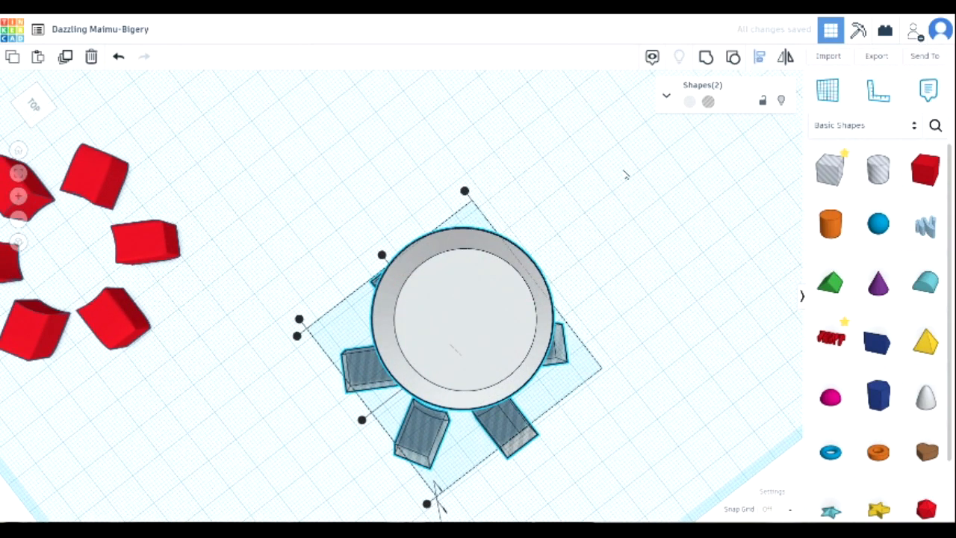
left_click(447, 332)
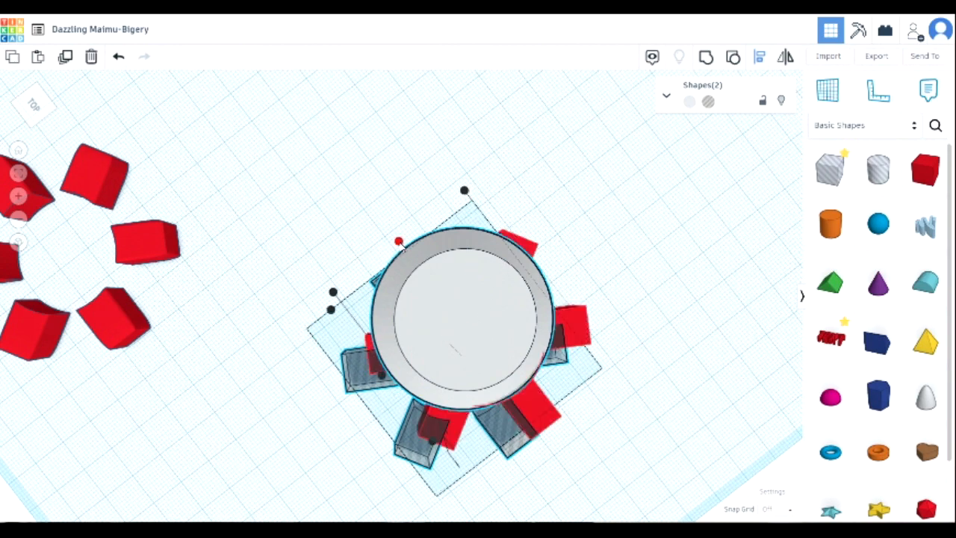
left_click(398, 242)
left_click(381, 376)
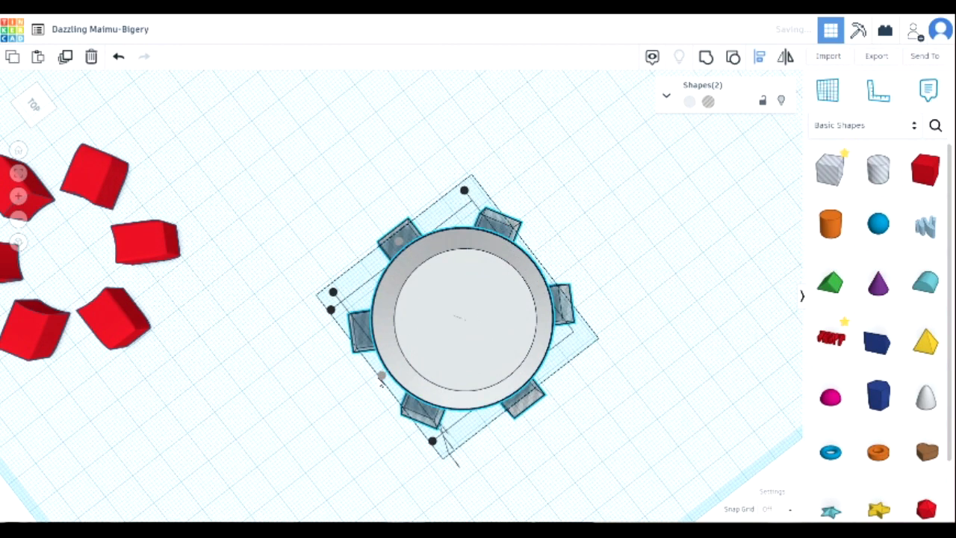
Step: Lower the grey capped part slightly and check from several sides how the six hole blocks meet its side band
left_click(641, 434)
right_click_drag(641, 434, 720, 304)
right_click_drag(731, 277, 733, 262)
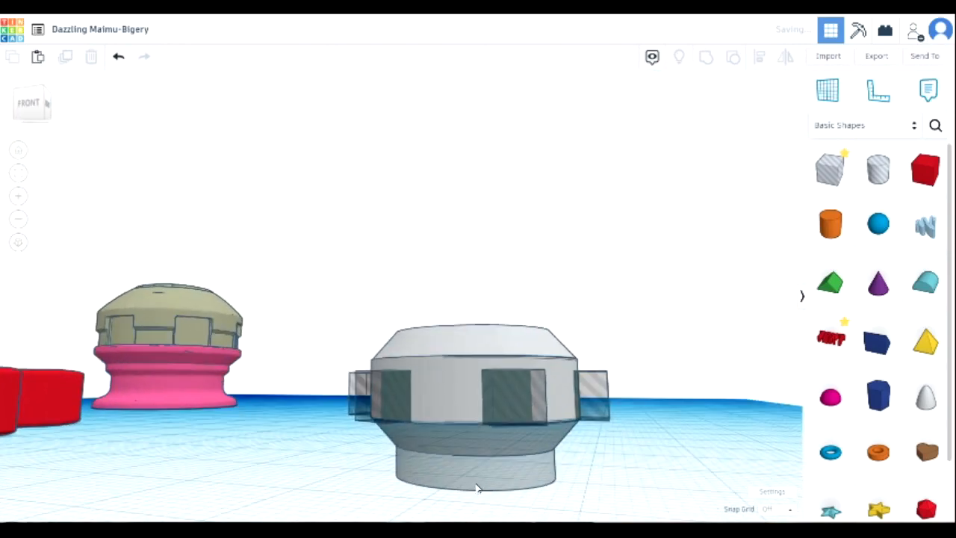
left_click(482, 340)
left_click_drag(474, 507, 473, 512)
right_click_drag(615, 476, 314, 317)
right_click_drag(479, 453, 473, 480)
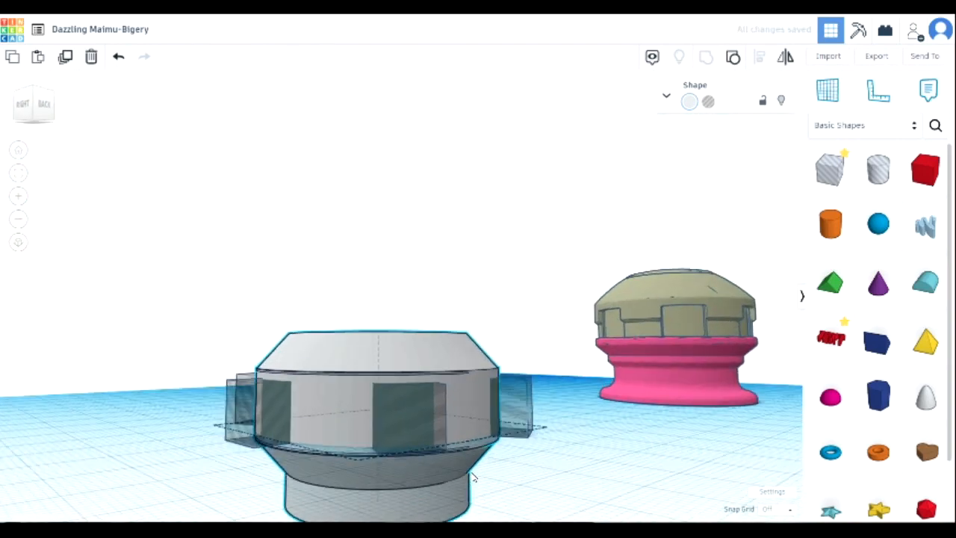
scroll(450, 453, "down", 3)
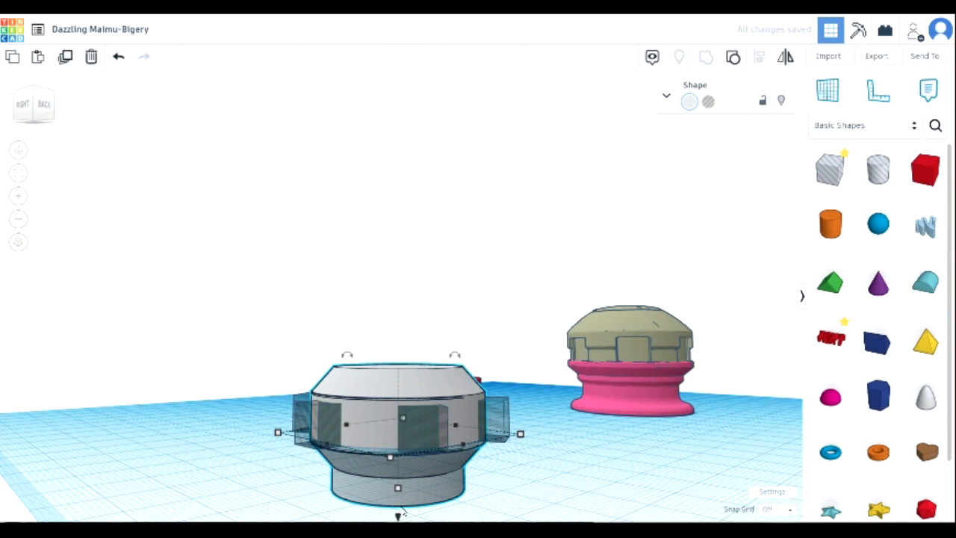
right_click_drag(403, 513, 531, 417)
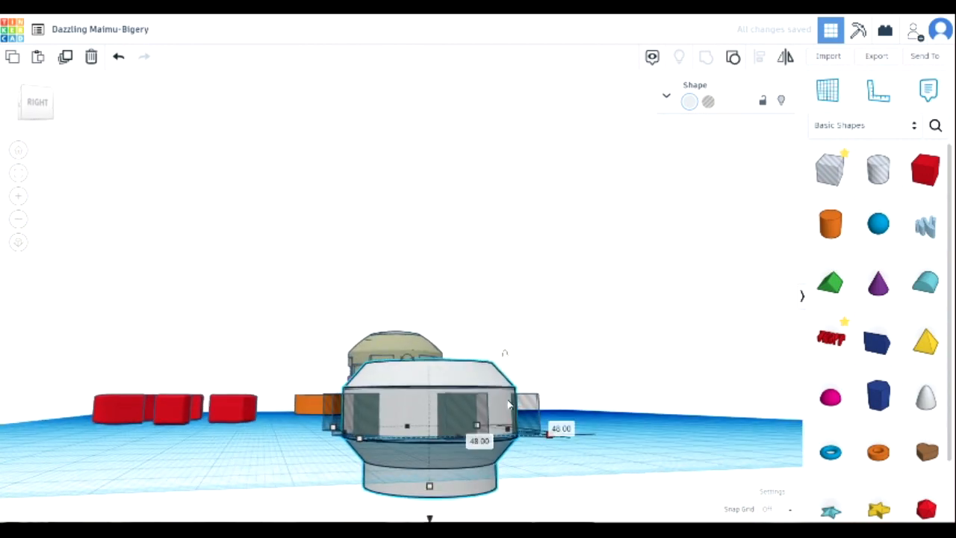
left_click(25, 177)
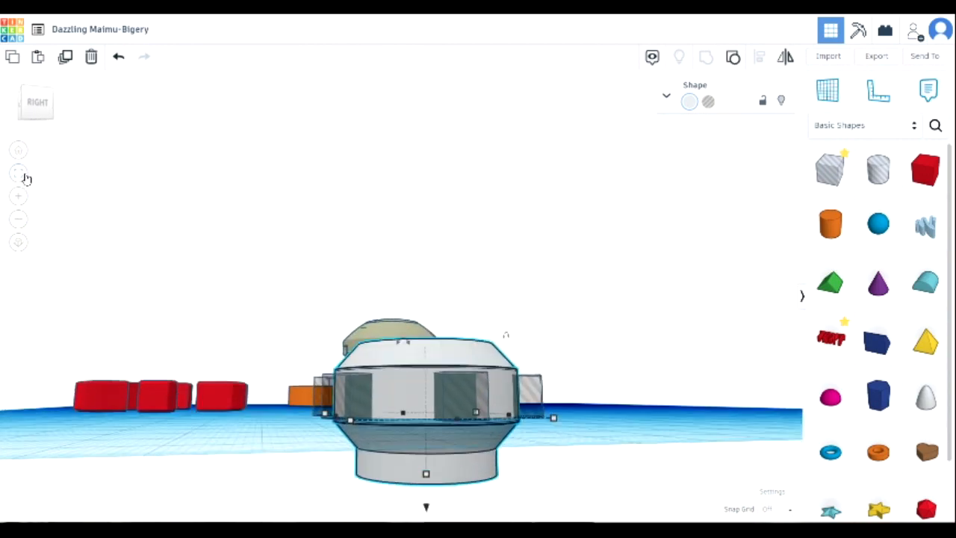
right_click_drag(444, 362, 440, 323)
right_click_drag(541, 264, 545, 396)
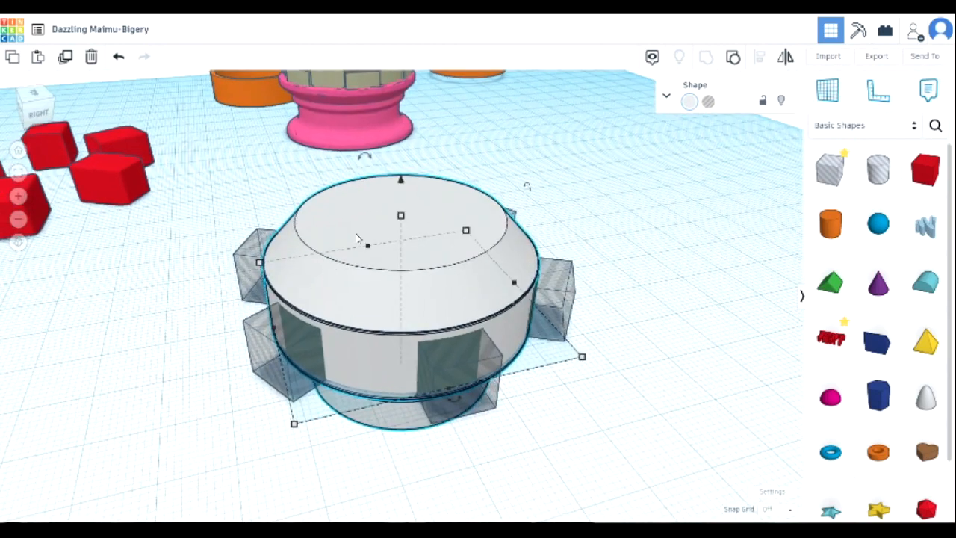
right_click_drag(399, 213, 482, 263)
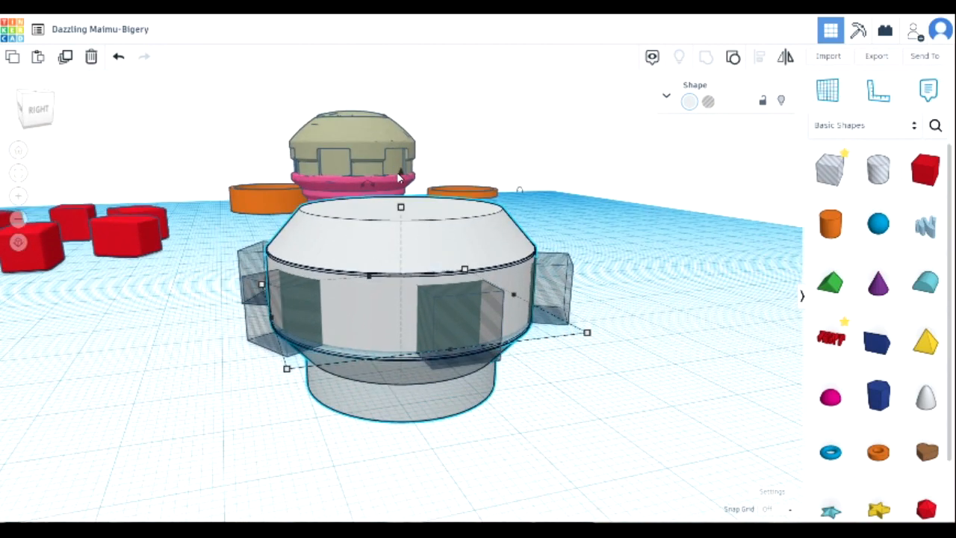
Step: Lower the grey capped part further, to about 15 mm below the workplane
left_click_drag(401, 174, 401, 176)
right_click_drag(455, 446, 484, 431)
left_click_drag(402, 175, 406, 194)
left_click(559, 412)
right_click_drag(559, 412, 598, 427)
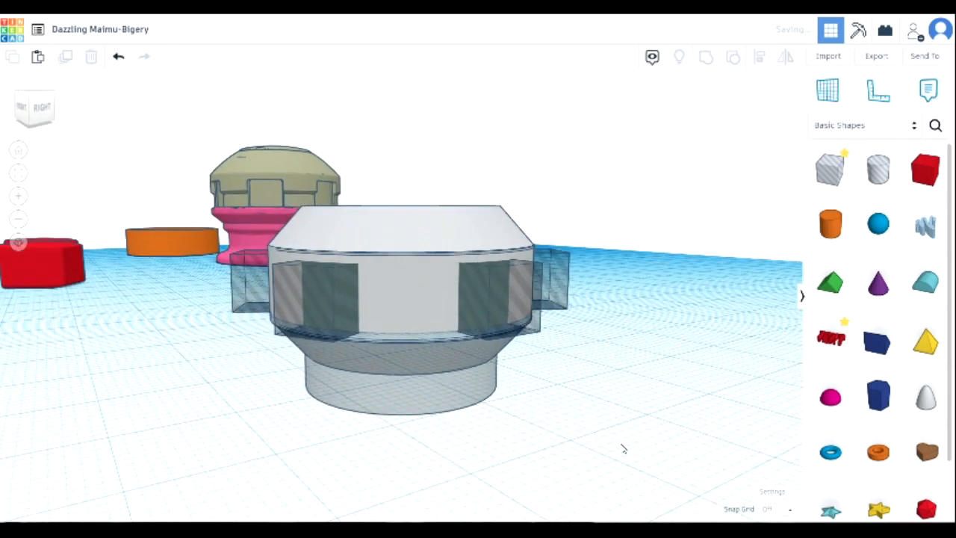
left_click(419, 245)
left_click_drag(401, 173, 401, 174)
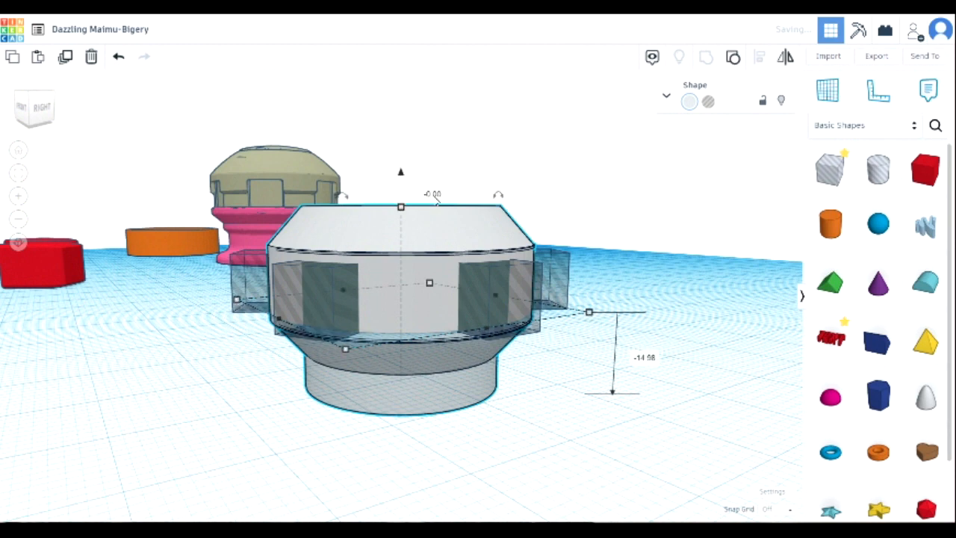
left_click(647, 360)
type("15")
key("Return")
left_click(118, 56)
Step: Set the grey capped part's vertical offset to exactly 15 mm below the workplane
left_click(653, 363)
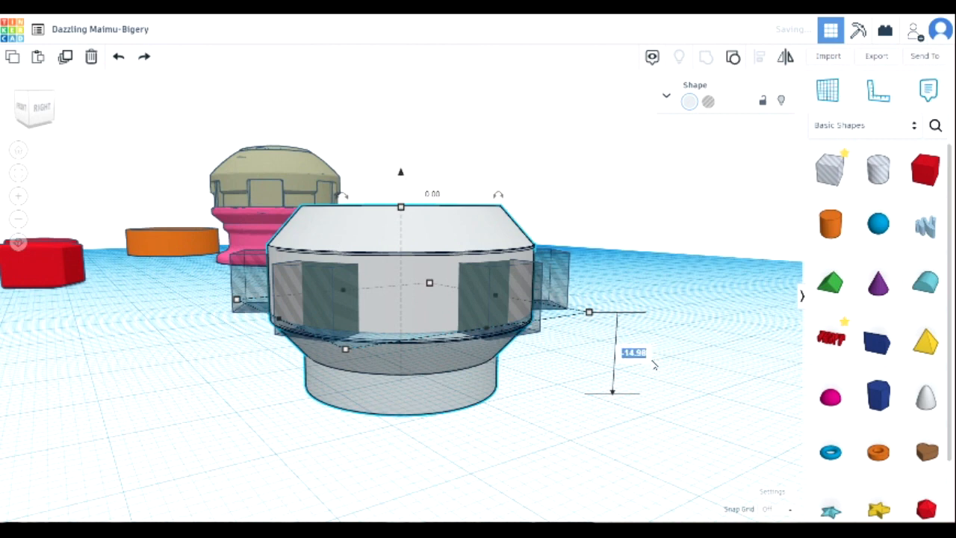
key("BackSpace")
key("Return")
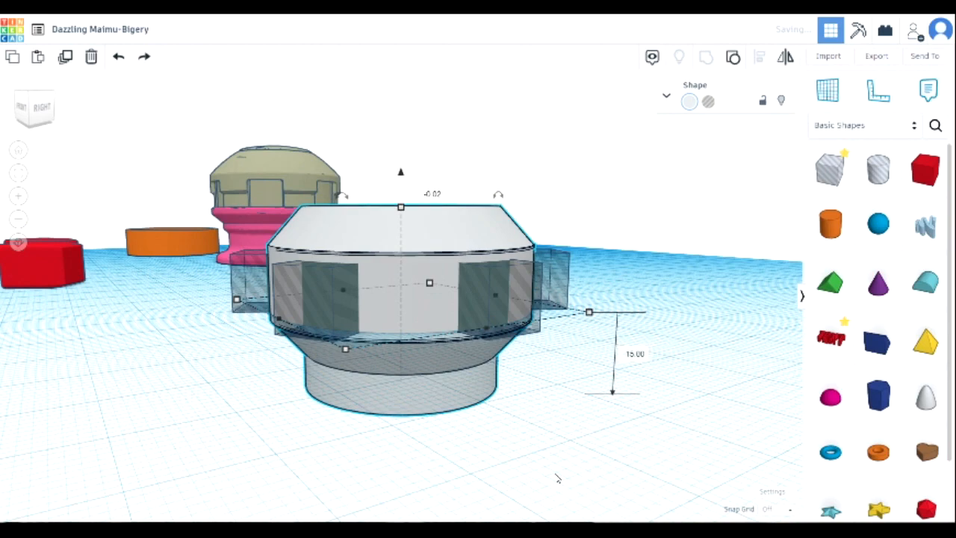
Step: Group the grey capped part with the six hole blocks to cut the recesses into its side
left_click(506, 409)
right_click_drag(505, 409, 492, 461)
scroll(492, 461, "down", 6)
left_click_drag(584, 464, 451, 349)
left_click(705, 58)
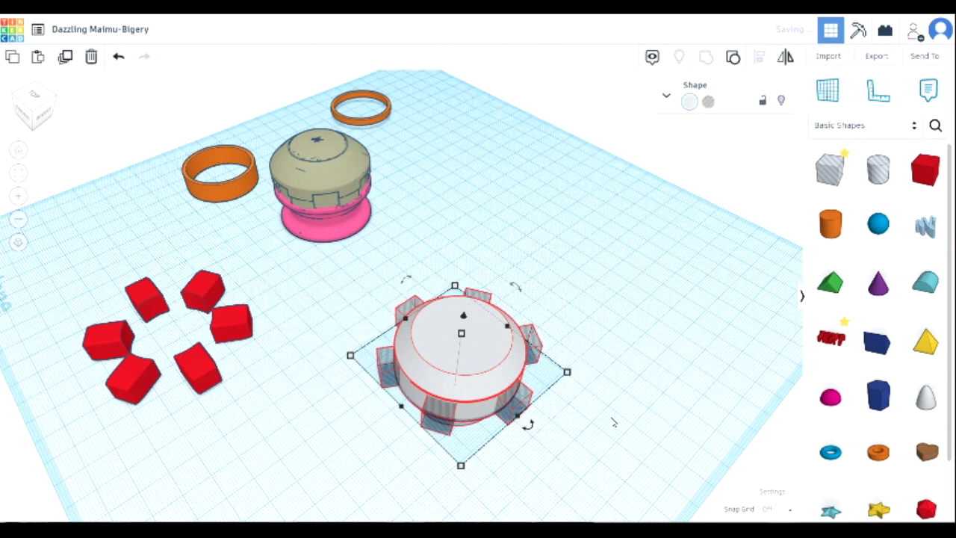
Step: Raise the grey capped part and set its elevation to 0 so it rests on the workplane
right_click_drag(571, 423, 587, 379)
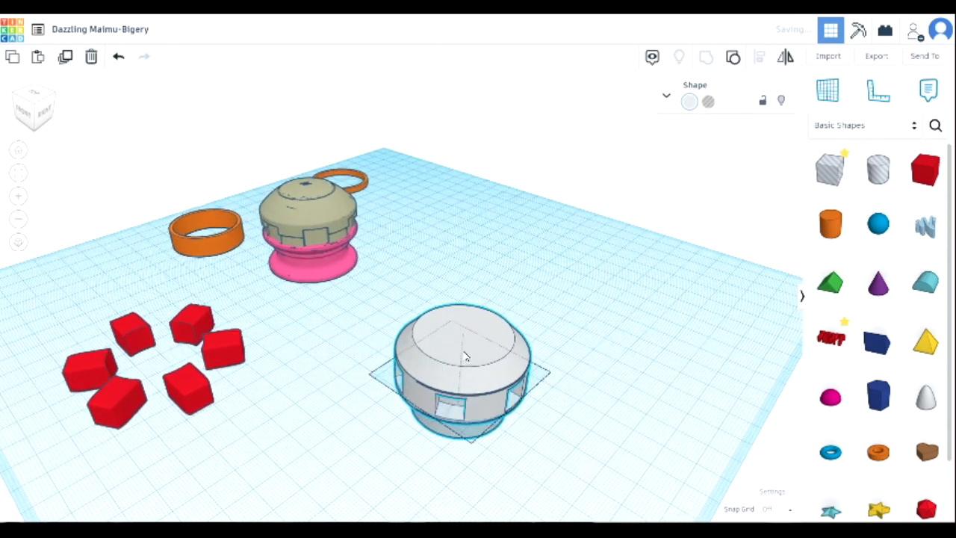
left_click_drag(469, 320, 470, 241)
left_click(605, 364)
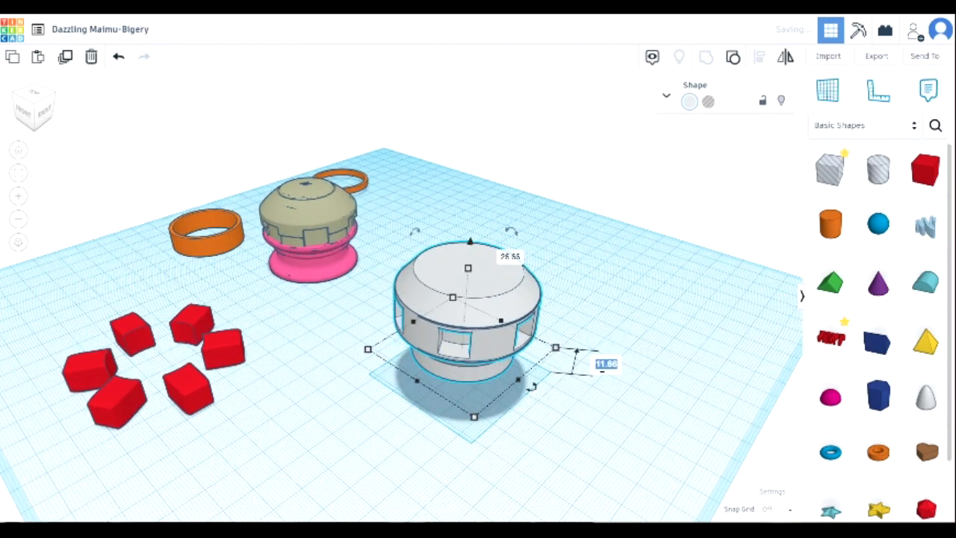
type("0")
key("Return")
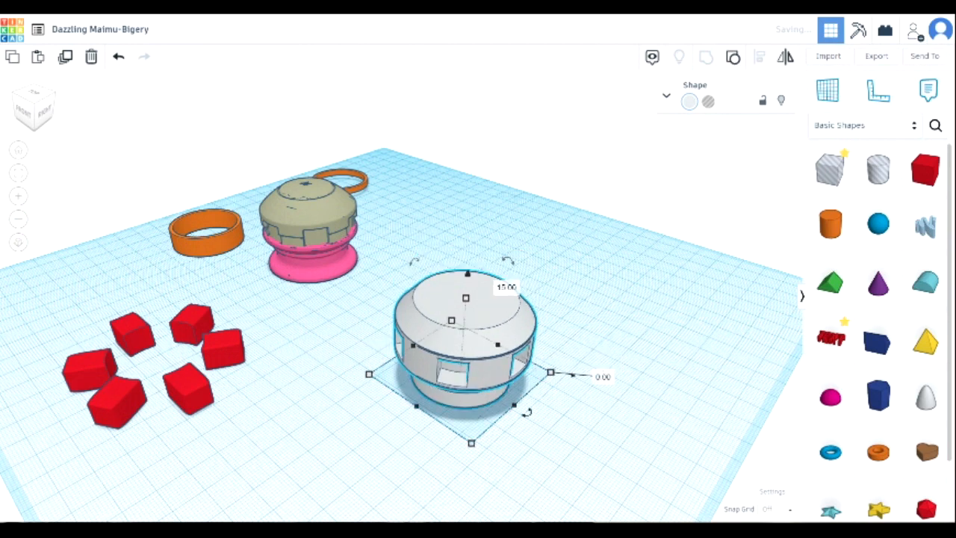
Step: Switch the grey capped part to a hole to inspect the recesses around its inside, and turn it solid again
left_click(515, 443)
right_click_drag(193, 384, 416, 326)
right_click_drag(527, 354, 158, 427)
right_click_drag(305, 409, 228, 483)
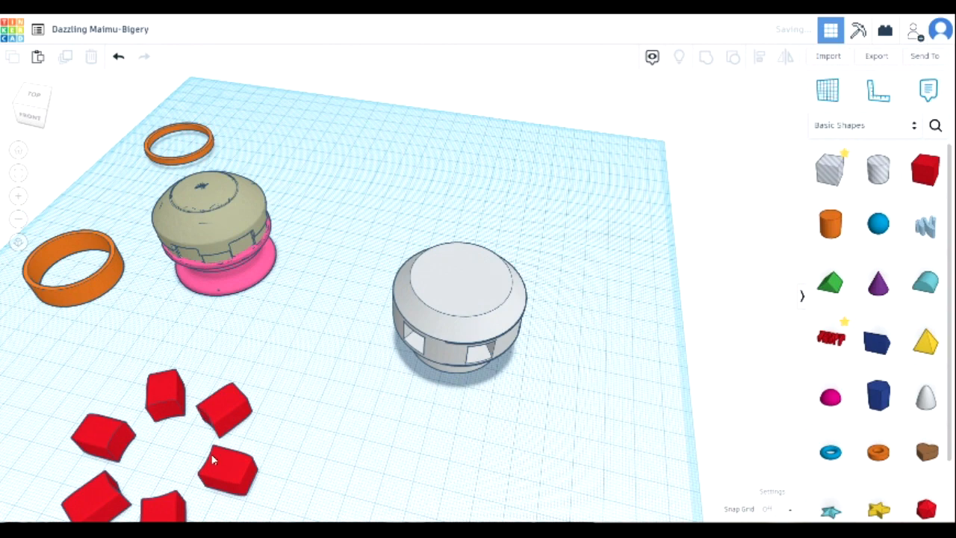
right_click_drag(525, 429, 478, 344)
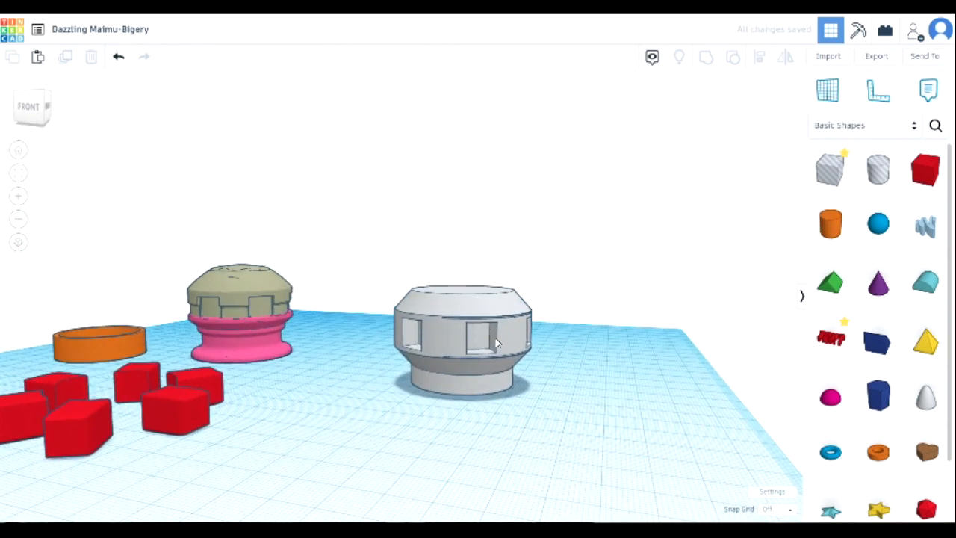
left_click(512, 330)
right_click_drag(642, 314, 642, 359)
left_click(708, 101)
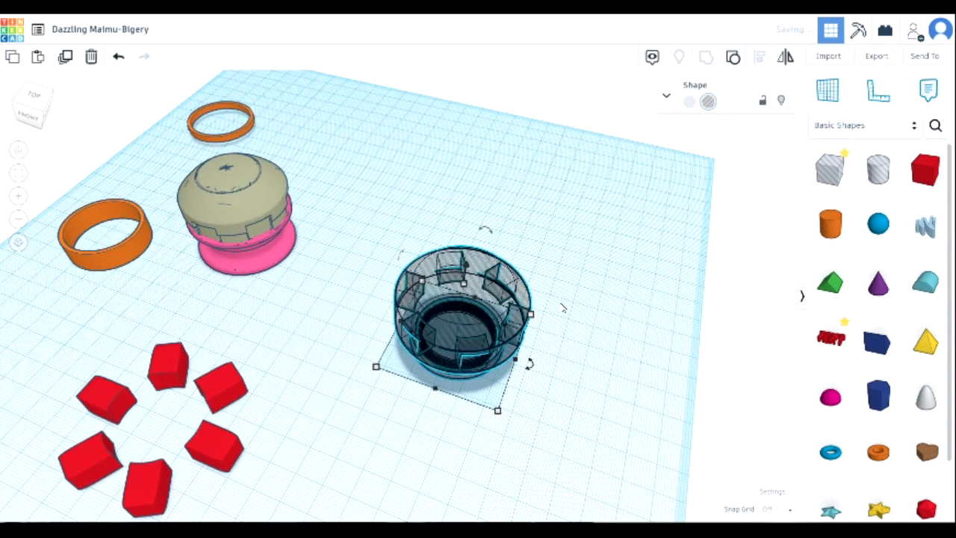
scroll(553, 358, "up", 5)
right_click_drag(594, 312, 505, 333)
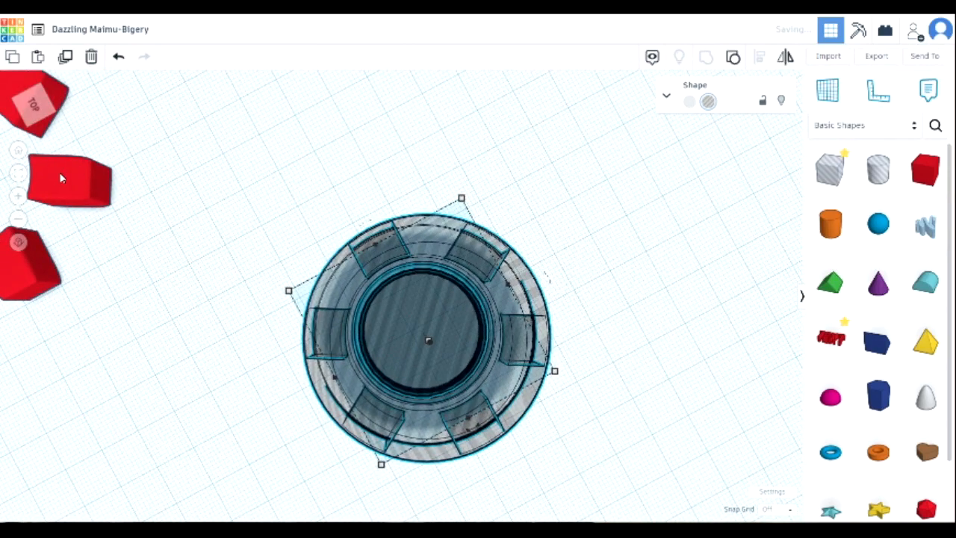
left_click(626, 404)
right_click_drag(625, 403, 702, 156)
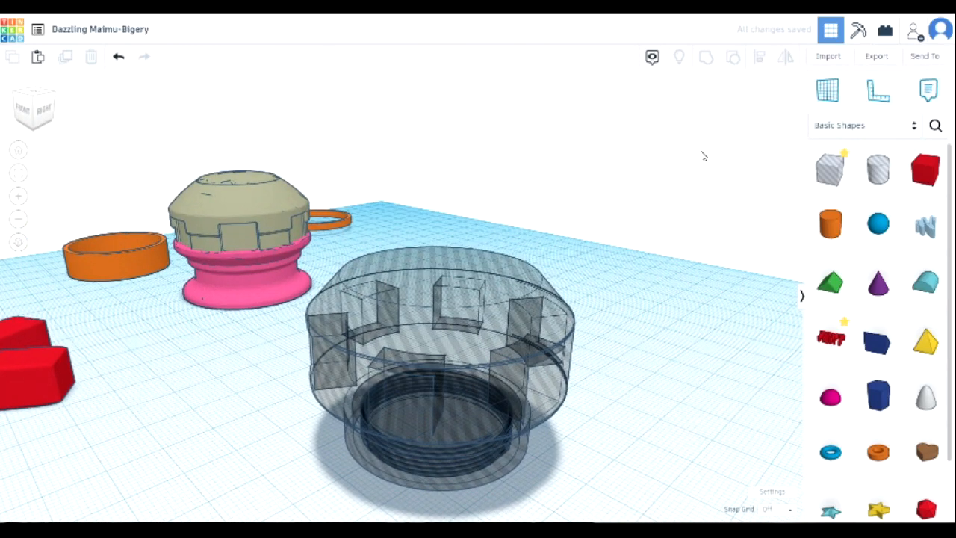
left_click(559, 326)
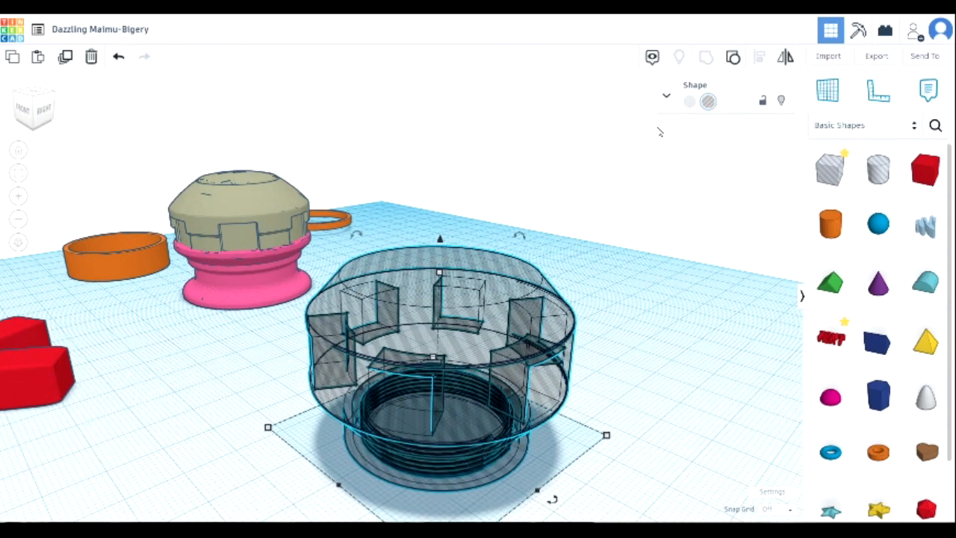
left_click(689, 104)
Step: Move the grey capped part farther back on the workplane, away from the ring of red blocks
scroll(640, 423, "down", 2)
right_click_drag(640, 427, 619, 426)
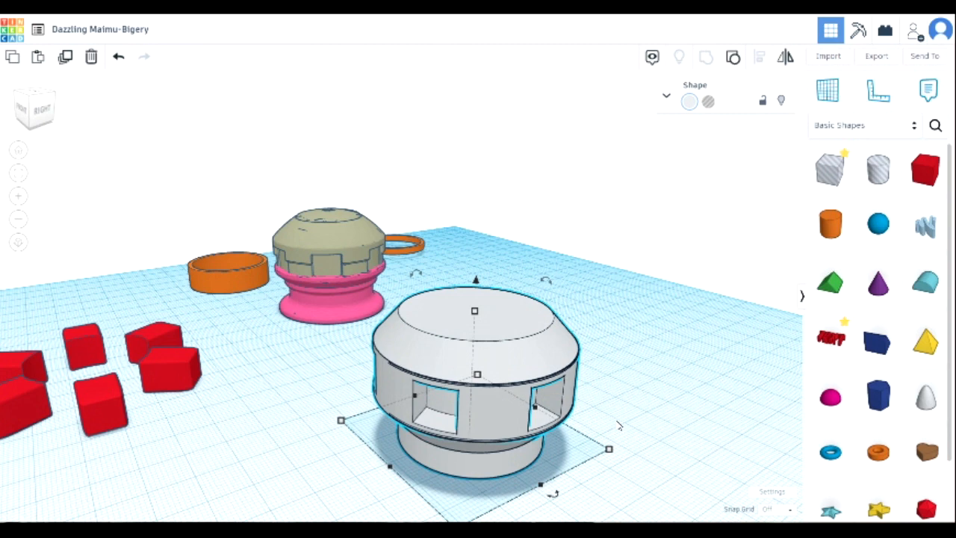
left_click_drag(502, 354, 583, 252)
left_click(336, 368)
Step: Ungroup the ring of six red blocks into its star and cylinder hole, and the star into its separate bars
right_click_drag(336, 368, 375, 444)
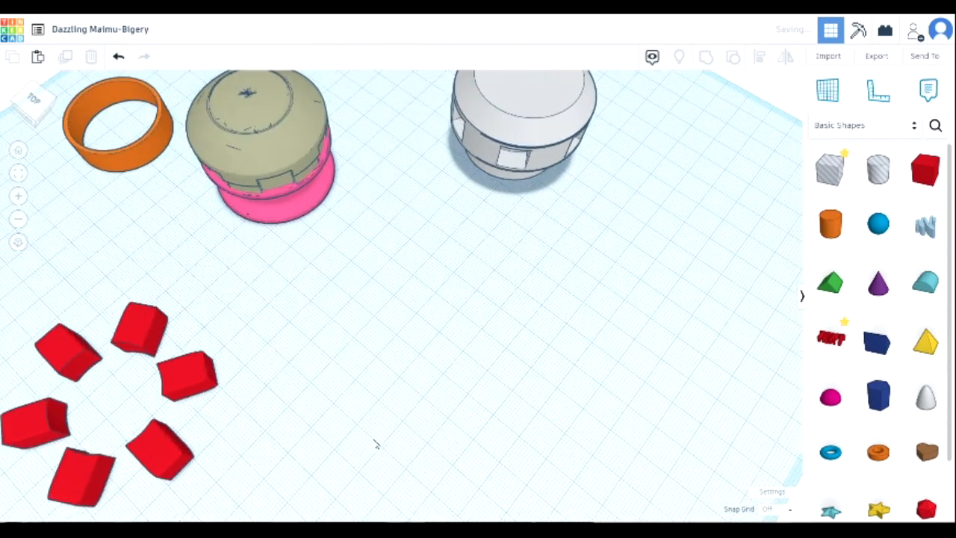
left_click(187, 377)
left_click(734, 58)
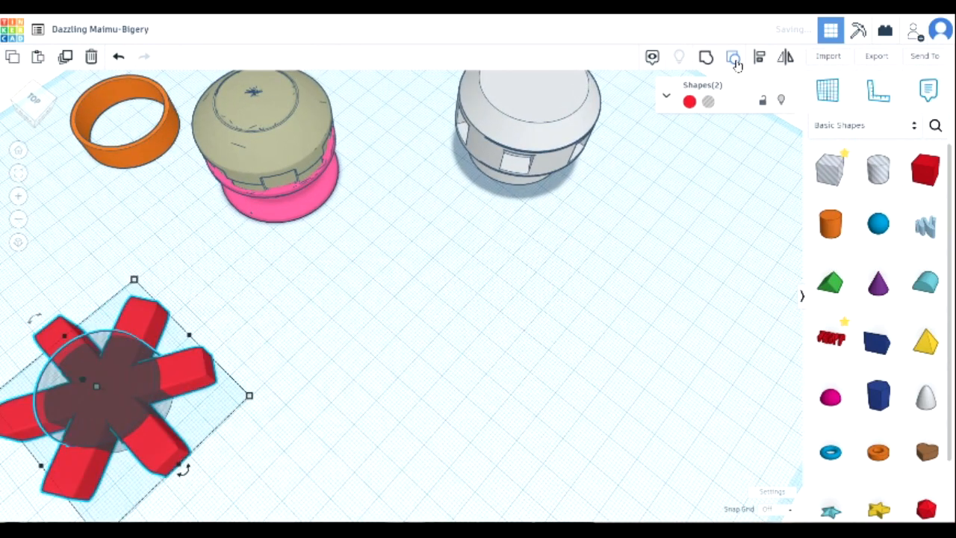
left_click(346, 388)
left_click(202, 375)
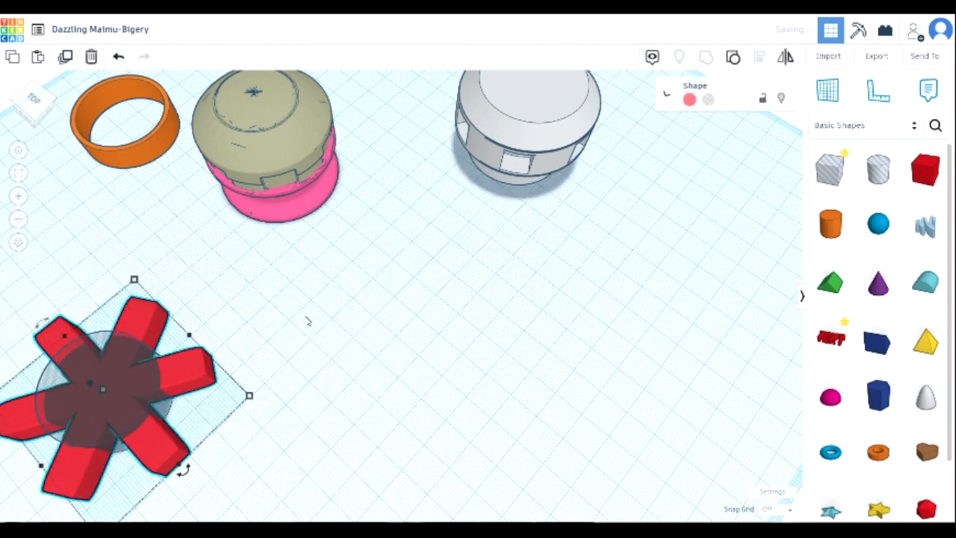
left_click(324, 371)
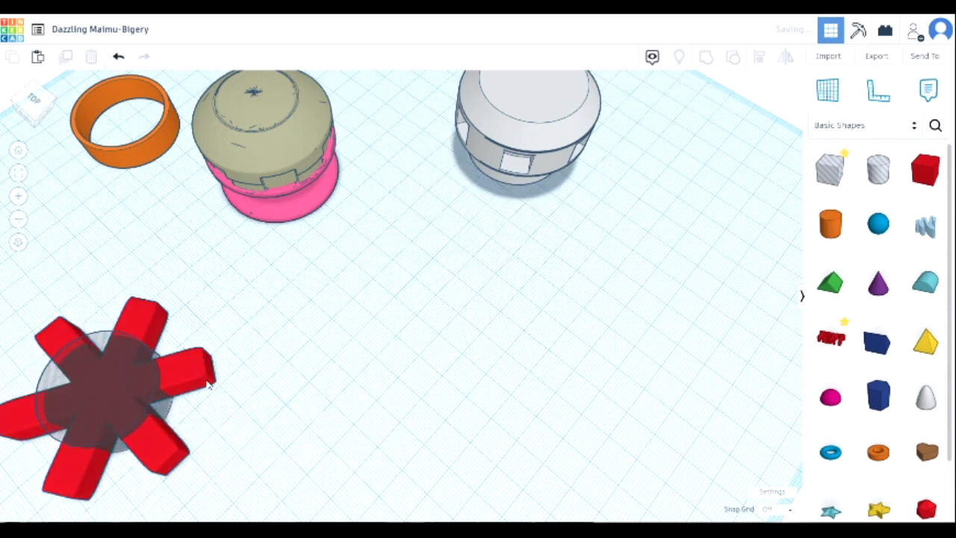
Step: Duplicate one bar of the red star, move the copy to the open workplane and regroup the star
left_click(178, 381)
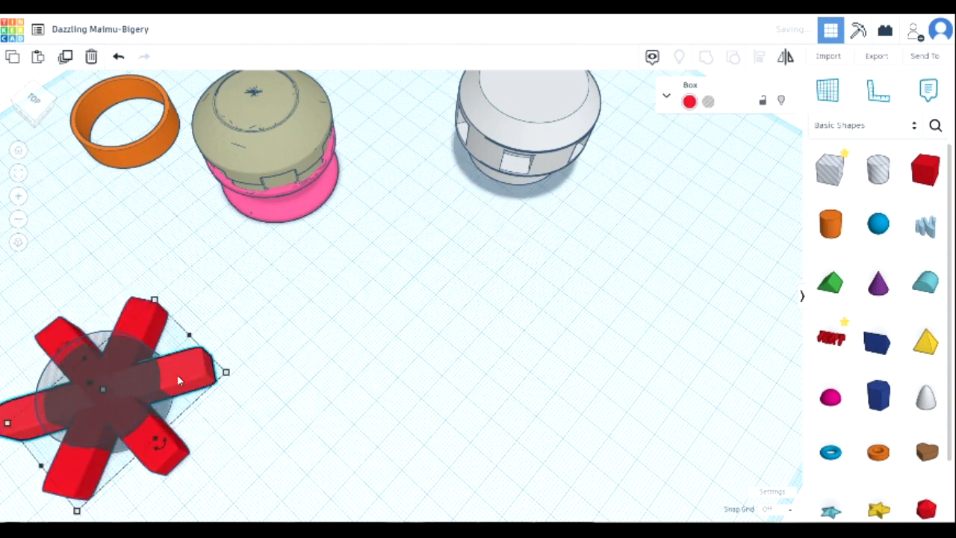
key("ctrl+d")
left_click_drag(180, 374, 575, 300)
left_click_drag(44, 301, 181, 452)
left_click(706, 58)
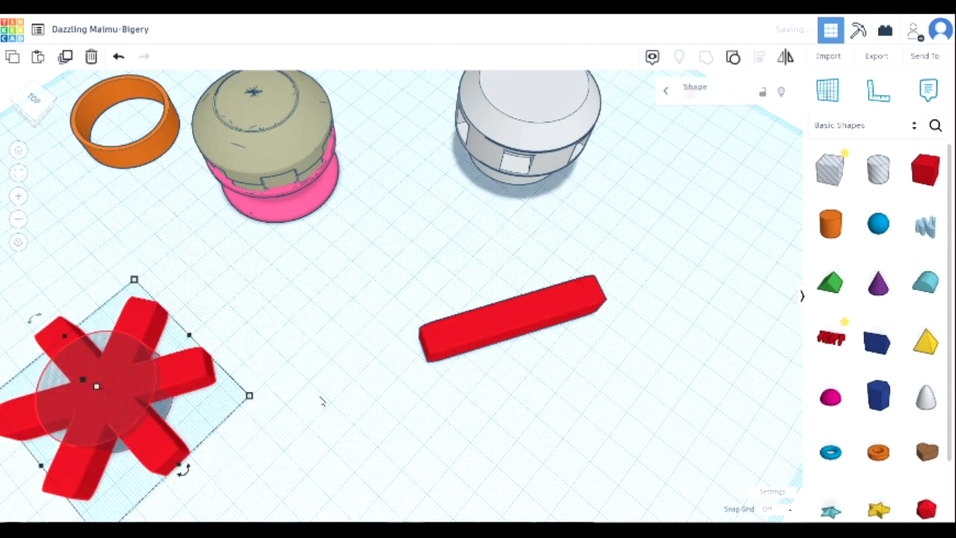
Step: Delete the copied bar and ungroup the red star again
left_click(558, 366)
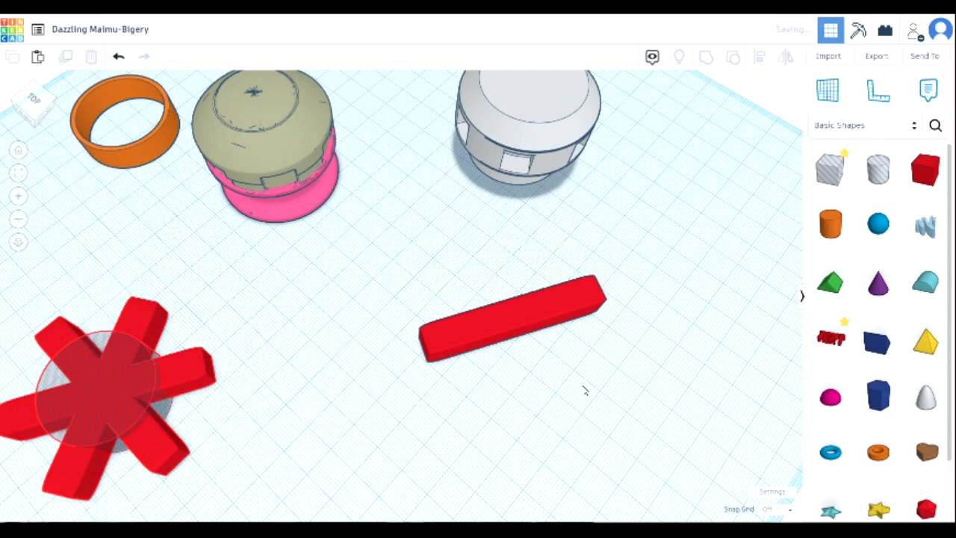
left_click(558, 311)
key("Delete")
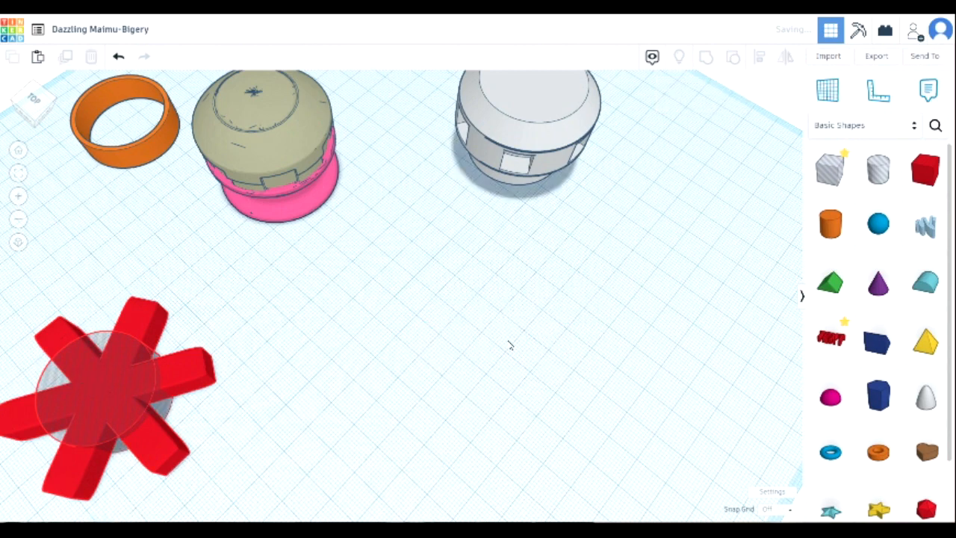
left_click(172, 367)
key("ctrl+shift+g")
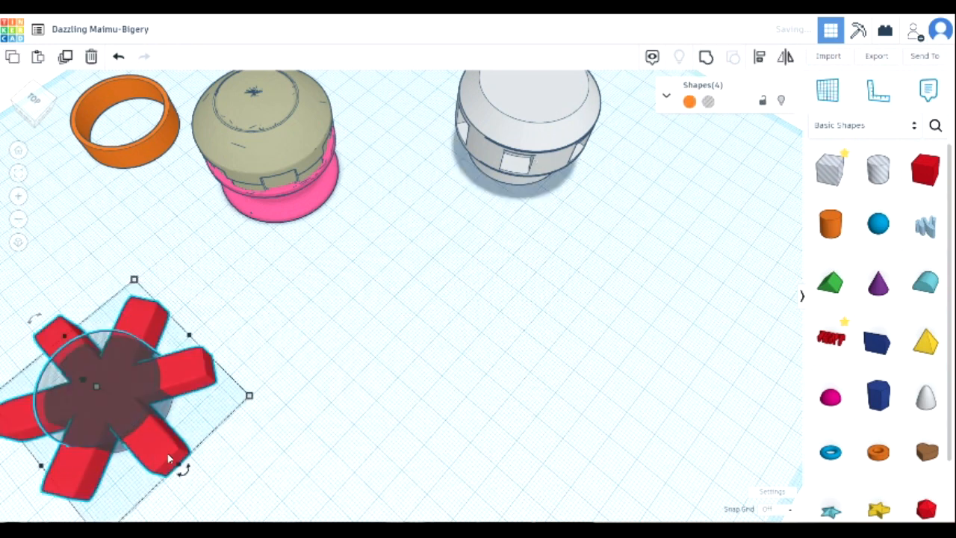
left_click(234, 474)
left_click_drag(159, 451, 489, 474)
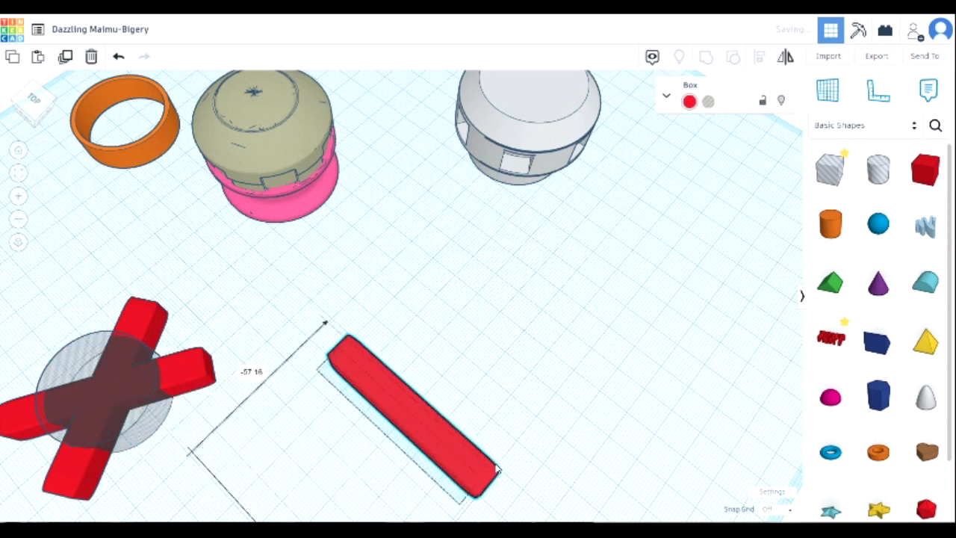
left_click(118, 56)
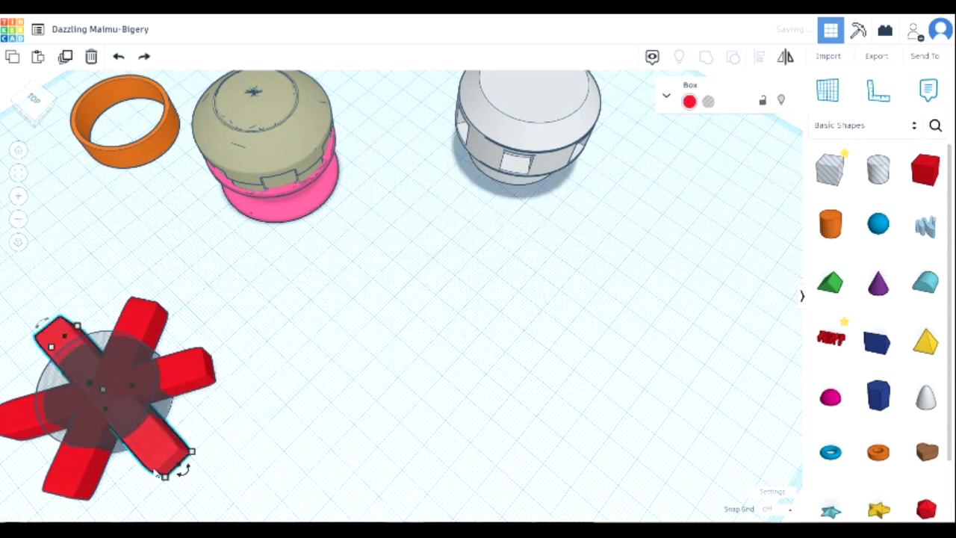
Step: Move a copy of one star bar to the open workplane and group the remaining star with its cylinder hole
left_click_drag(159, 450, 505, 366)
left_click(282, 409)
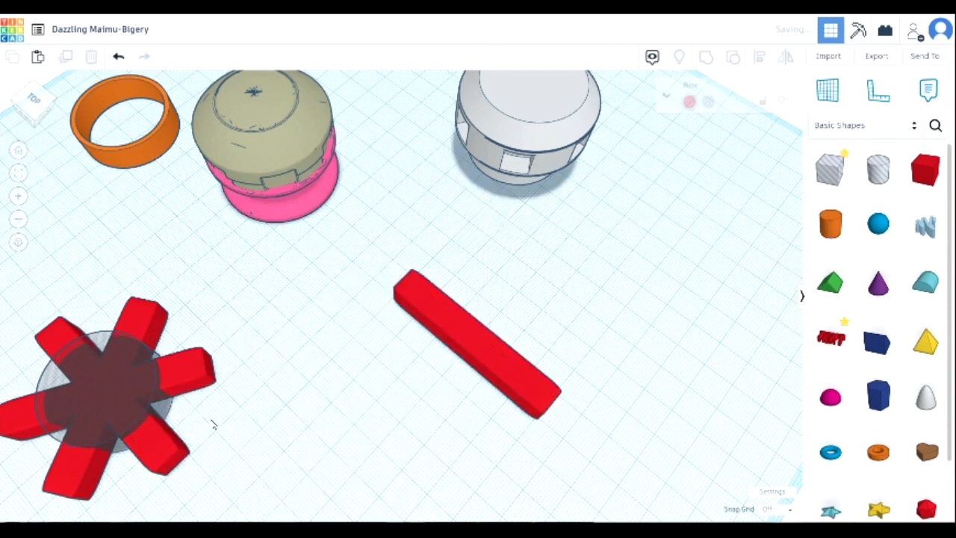
left_click(91, 356)
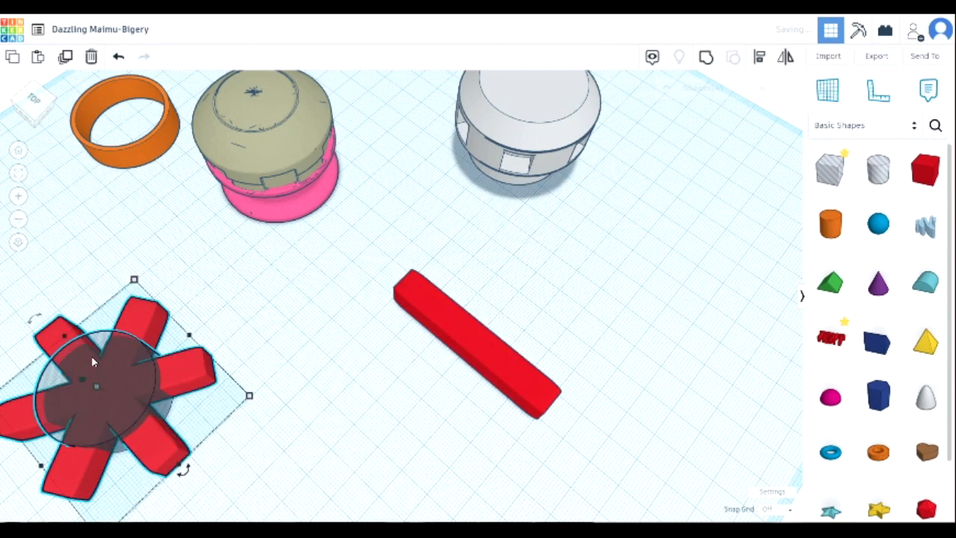
left_click(706, 58)
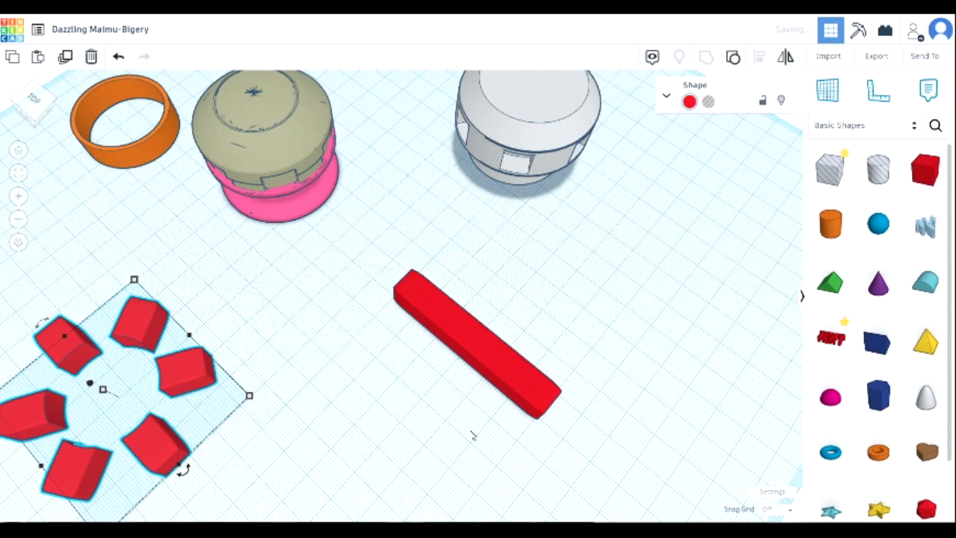
Step: Cut the loose bar down to its end block with a box hole about 53 mm long and move the block away
right_click_drag(473, 435, 506, 439)
left_click_drag(832, 191, 407, 284)
left_click_drag(422, 317, 517, 355)
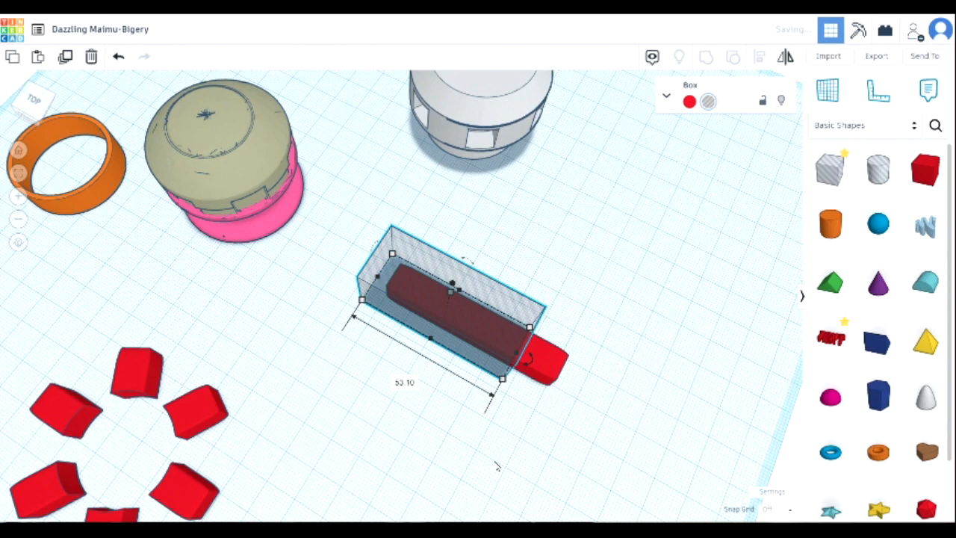
left_click_drag(526, 444, 496, 344)
left_click(676, 183)
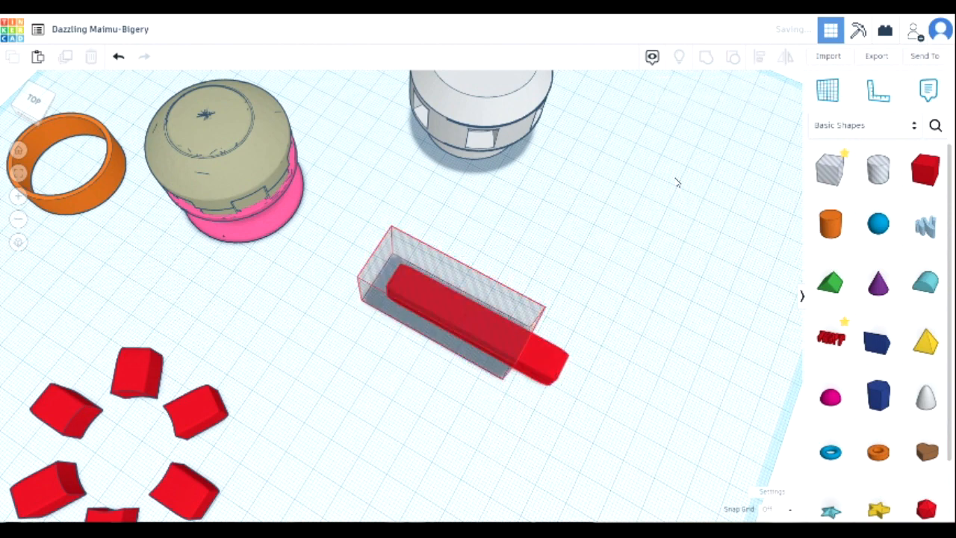
left_click(633, 404)
left_click_drag(529, 363, 673, 207)
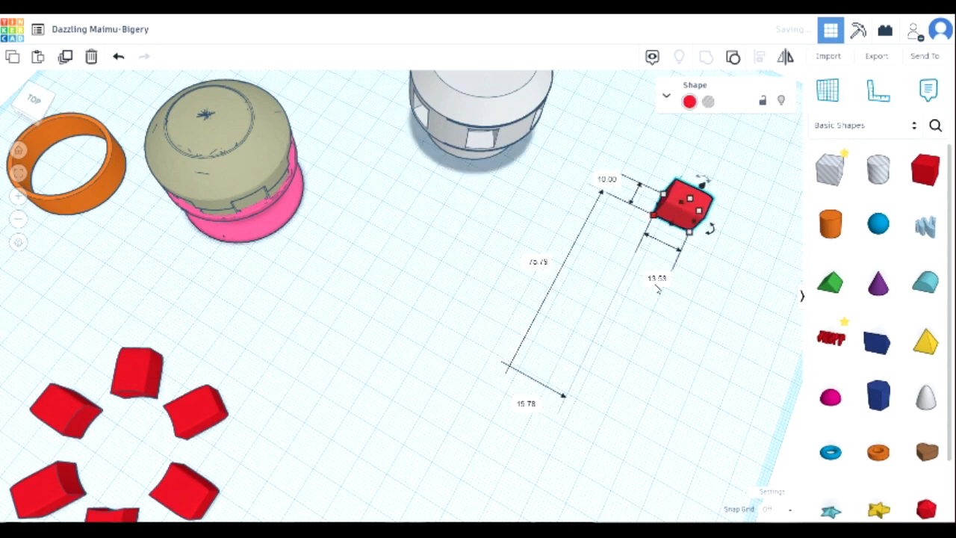
left_click(670, 316)
Step: Ungroup the recessed grey capped part into its body and the star-shaped hole
right_click_drag(546, 276, 479, 196)
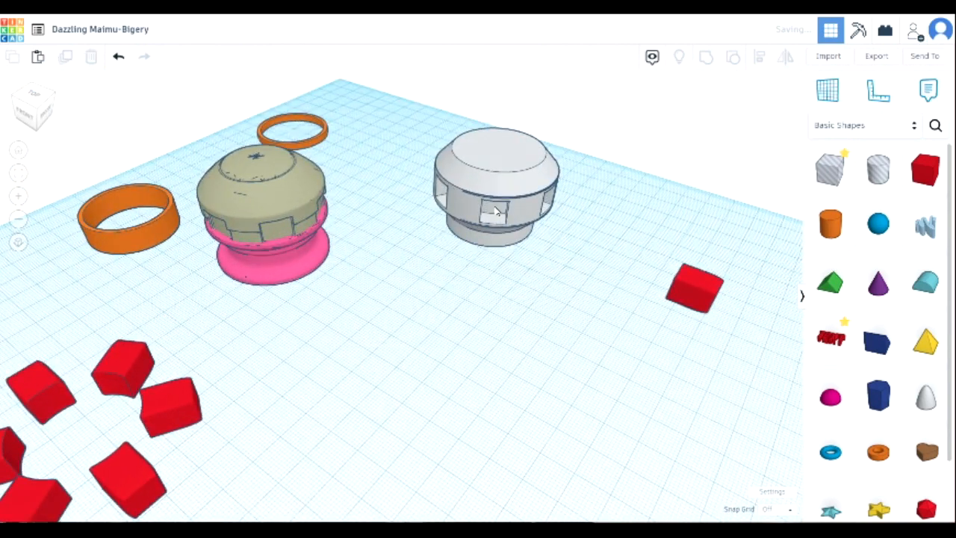
left_click(498, 212)
left_click(732, 57)
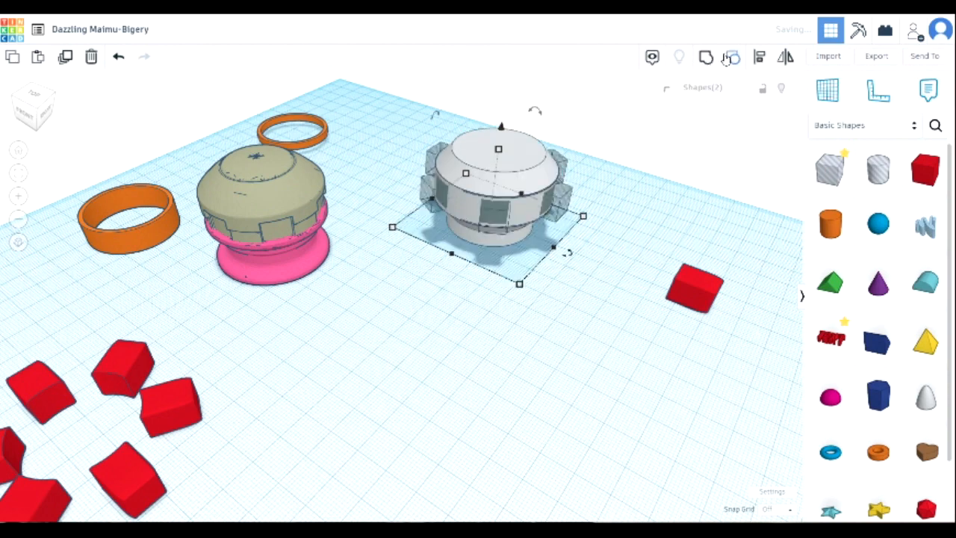
Step: Ungroup the star-shaped hole inside the grey part into its separate red bars
left_click(578, 325)
left_click(495, 227)
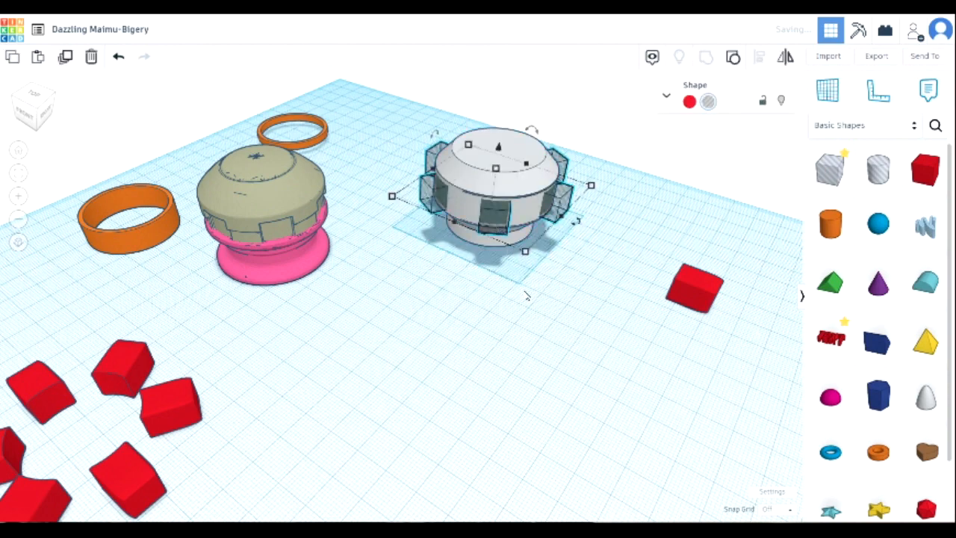
left_click(732, 59)
left_click(565, 329)
left_click(493, 224)
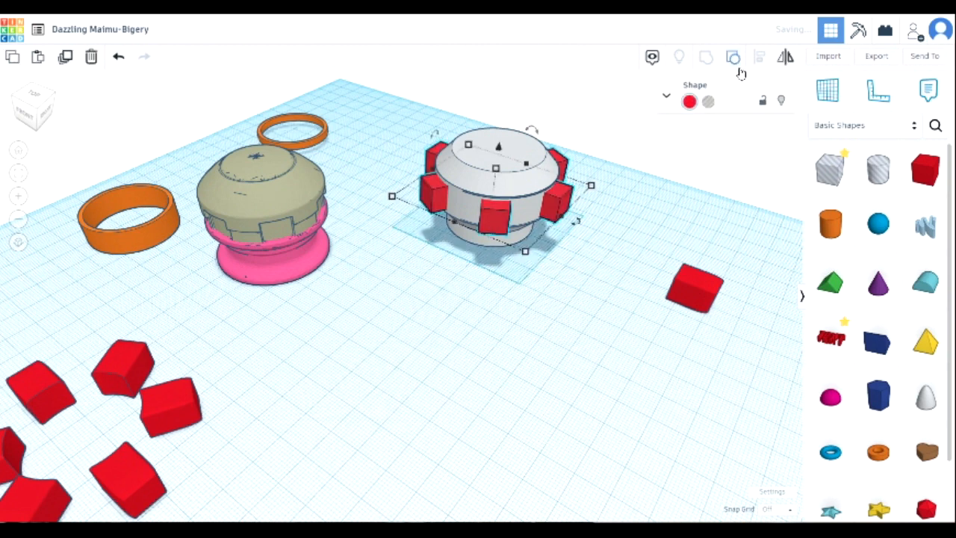
left_click(615, 265)
left_click(487, 222)
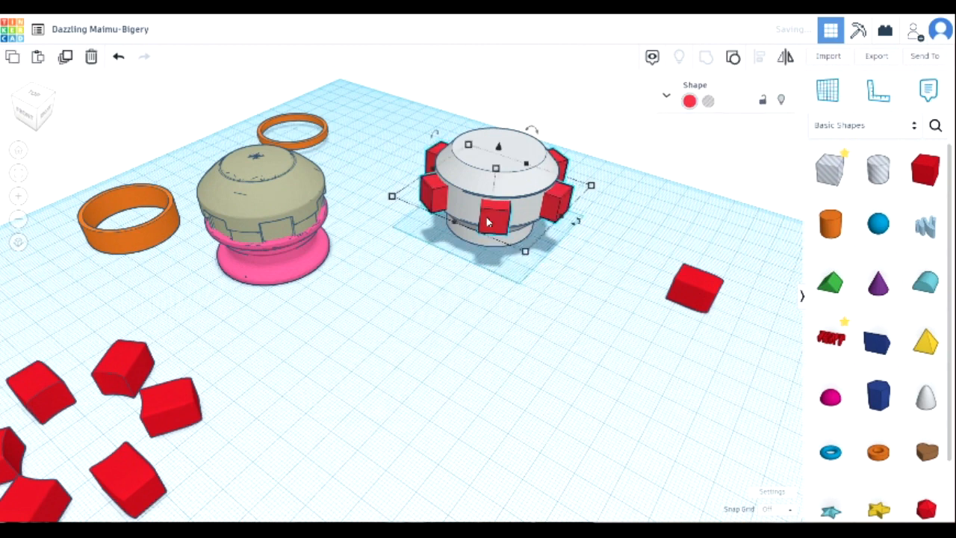
left_click(541, 295)
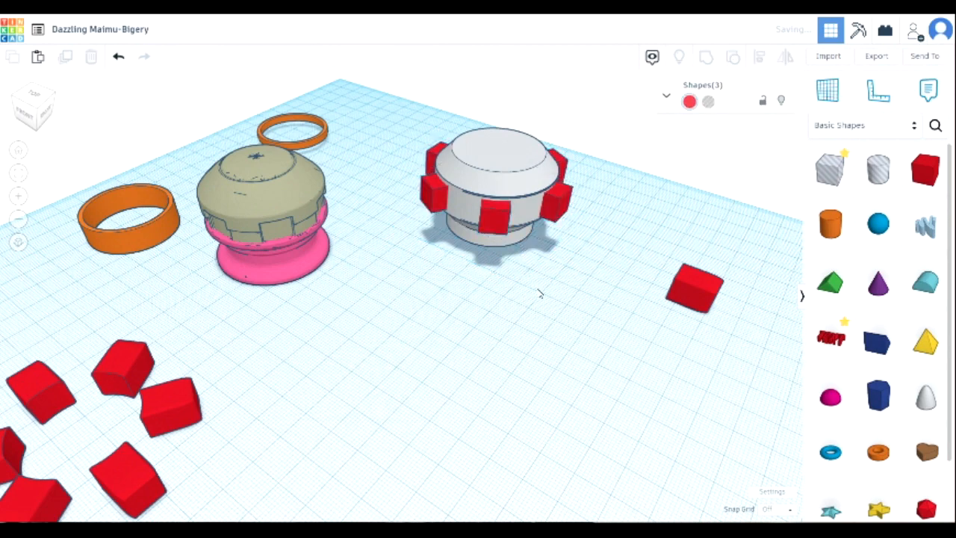
left_click(493, 227)
right_click_drag(580, 324, 564, 299)
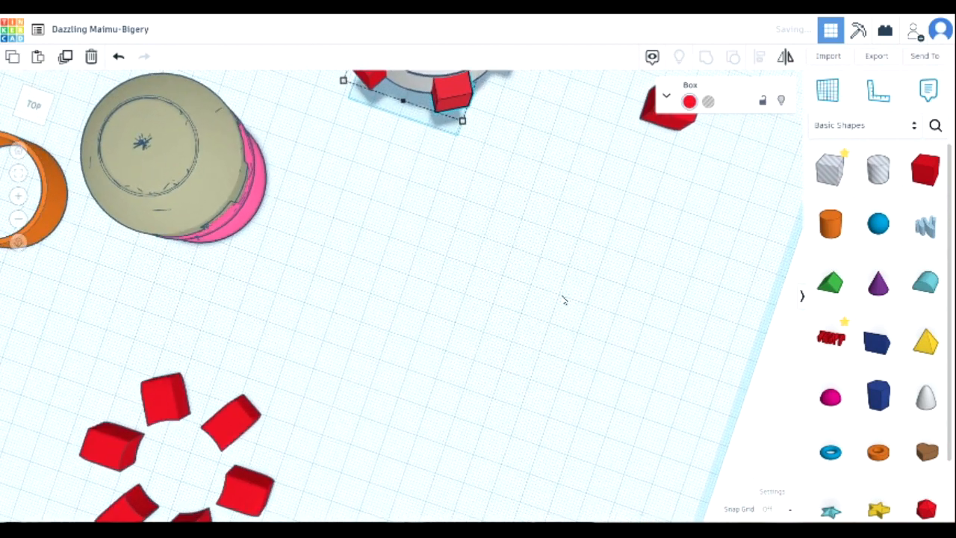
left_click(20, 175)
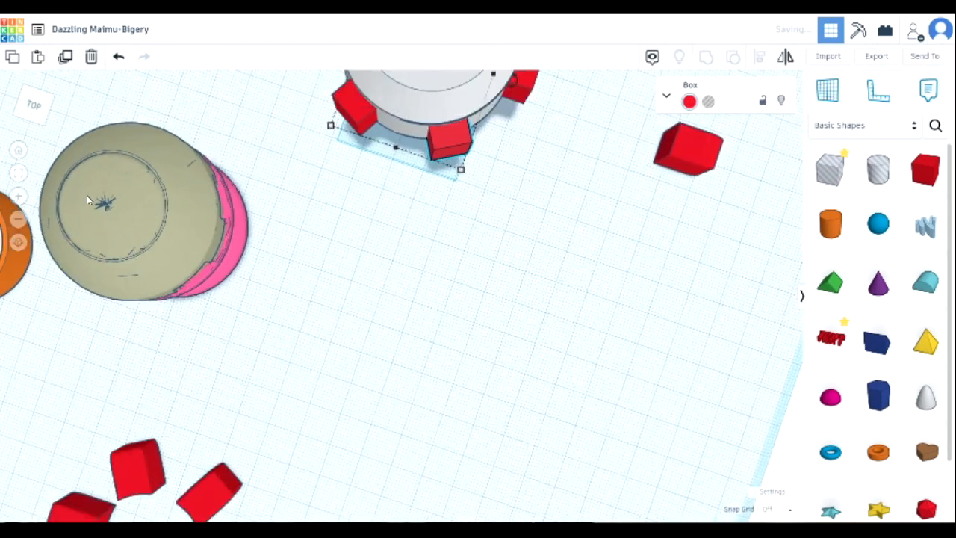
right_click_drag(595, 318, 566, 242)
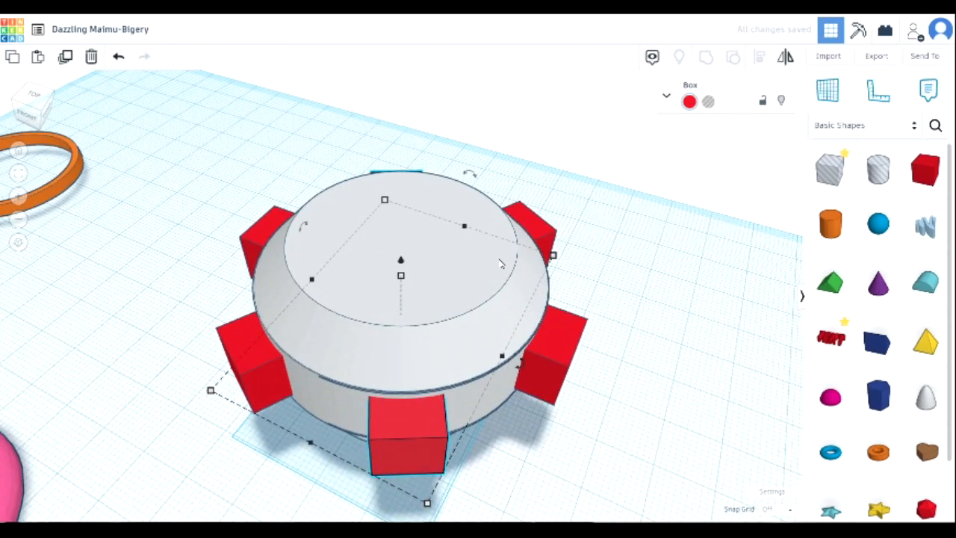
left_click(516, 263)
left_click(732, 59)
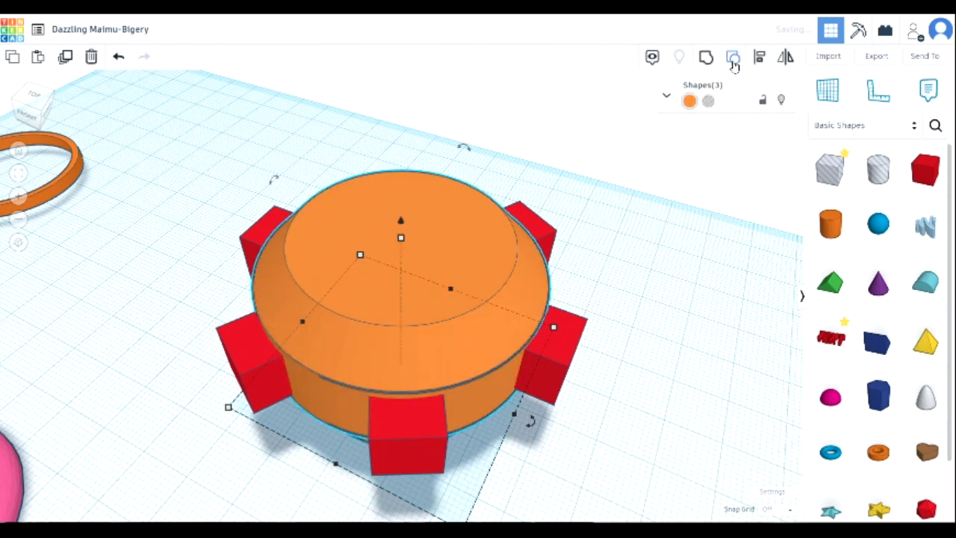
left_click(120, 59)
Step: Duplicate one red bar running through the grey part and move the copy to the open workplane in front
left_click(562, 366)
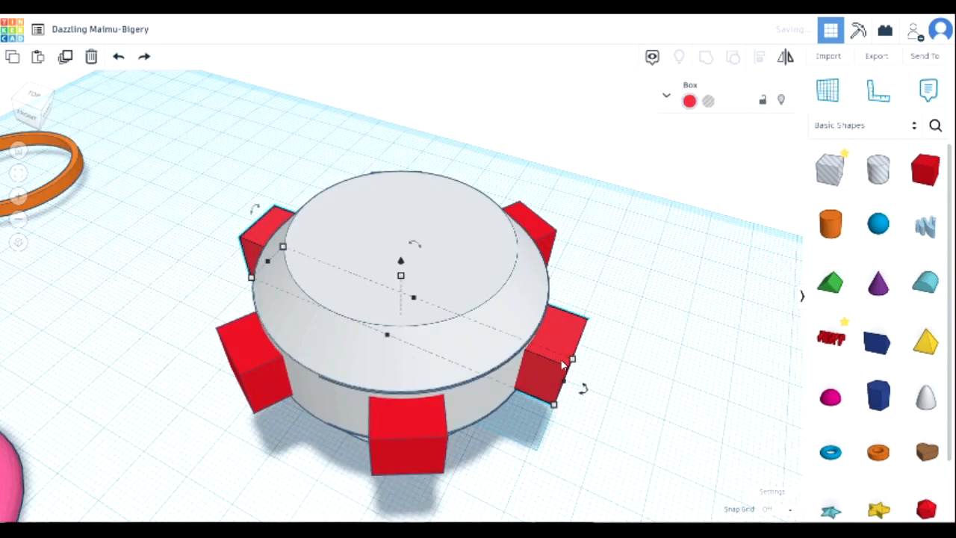
right_click_drag(624, 452, 564, 362)
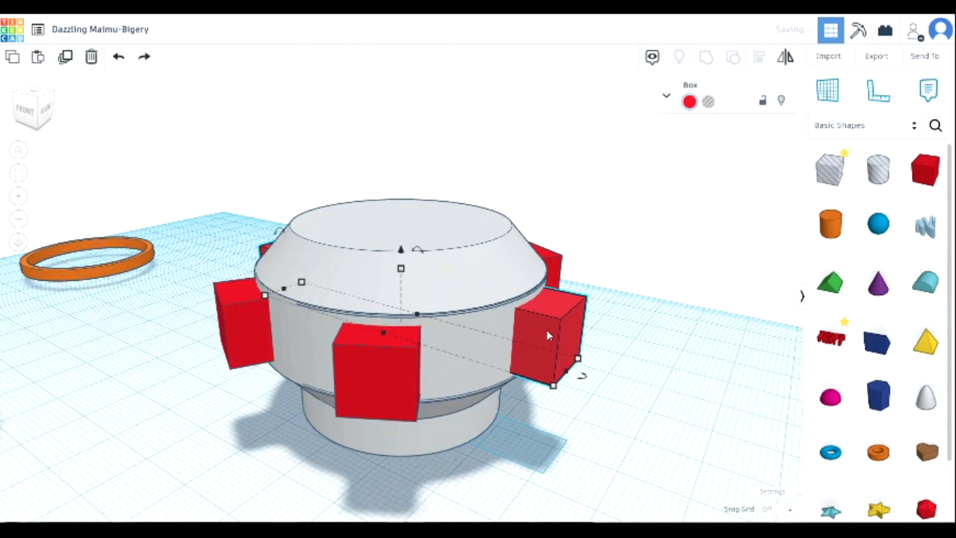
left_click_drag(549, 335, 587, 491, "shift")
scroll(628, 434, "down", 6)
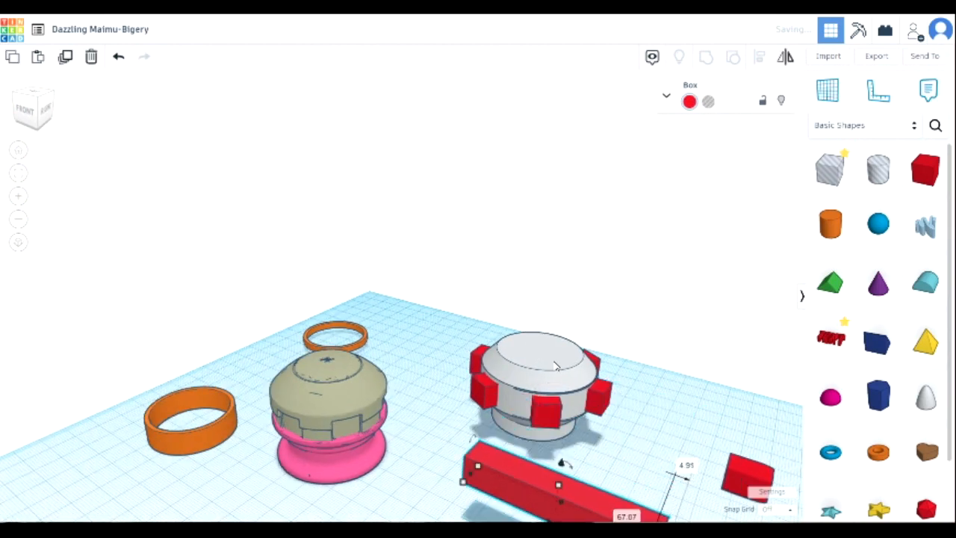
left_click(556, 366)
left_click(639, 415)
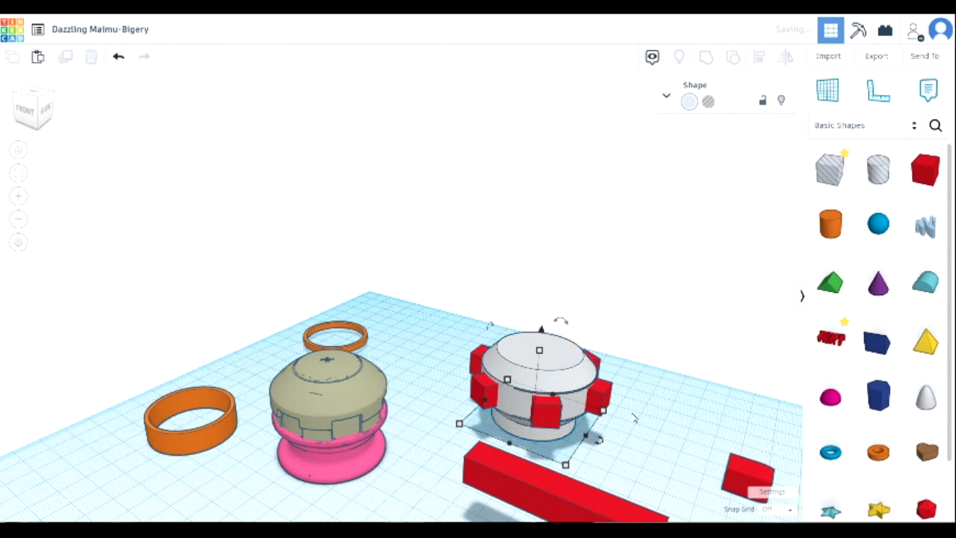
Step: Group the three red bars that cross the grey part, leaving the grey body out of the selection
scroll(626, 376, "down", 1)
scroll(269, 254, "down", 1)
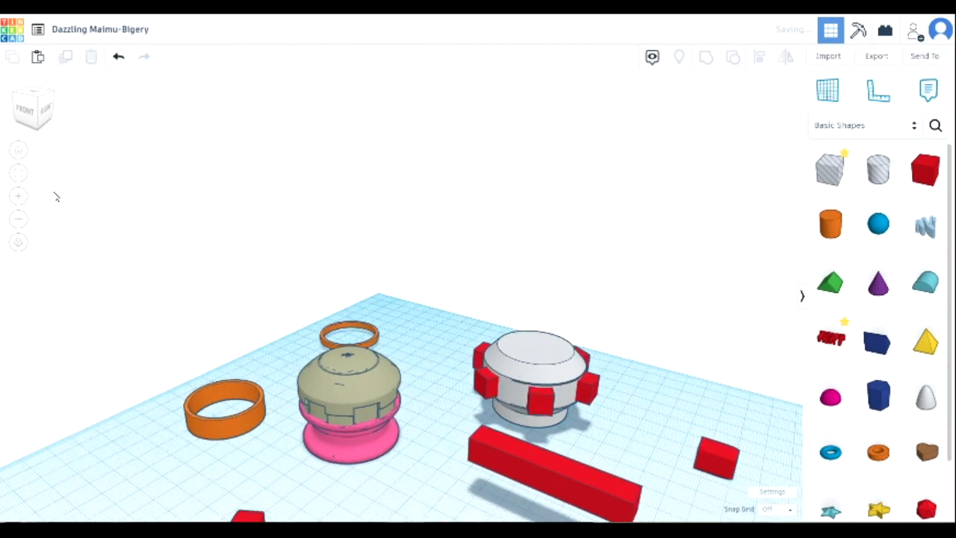
left_click(19, 149)
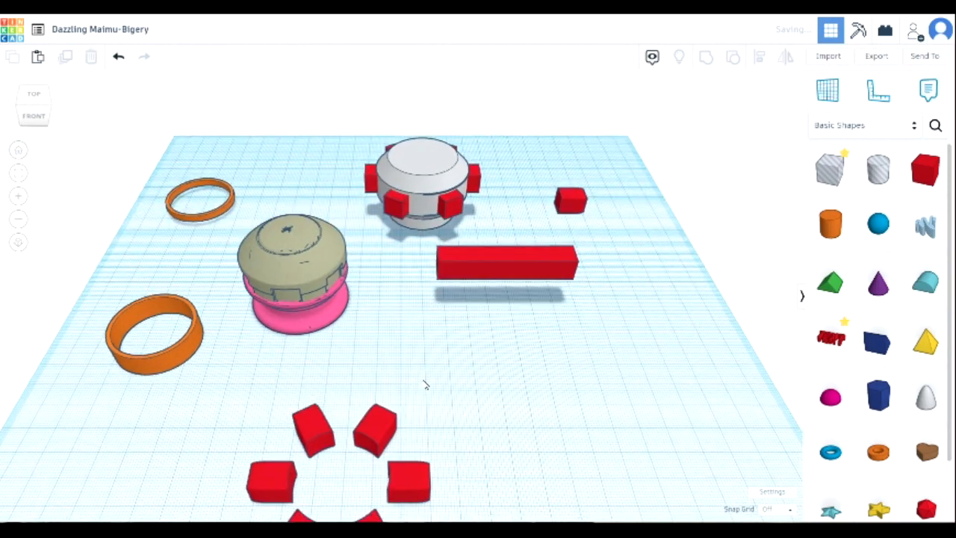
left_click(19, 174)
left_click(428, 229)
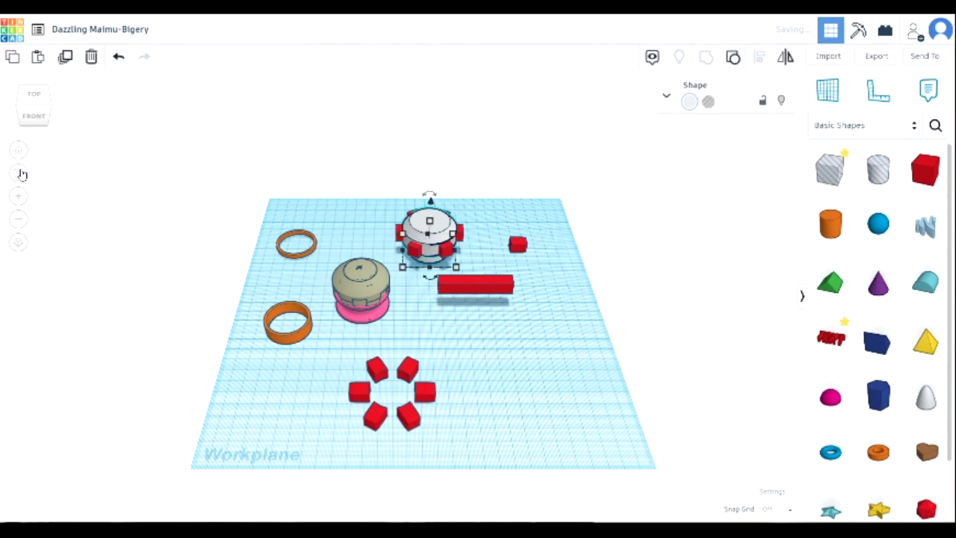
left_click(21, 174)
right_click_drag(682, 256, 644, 308)
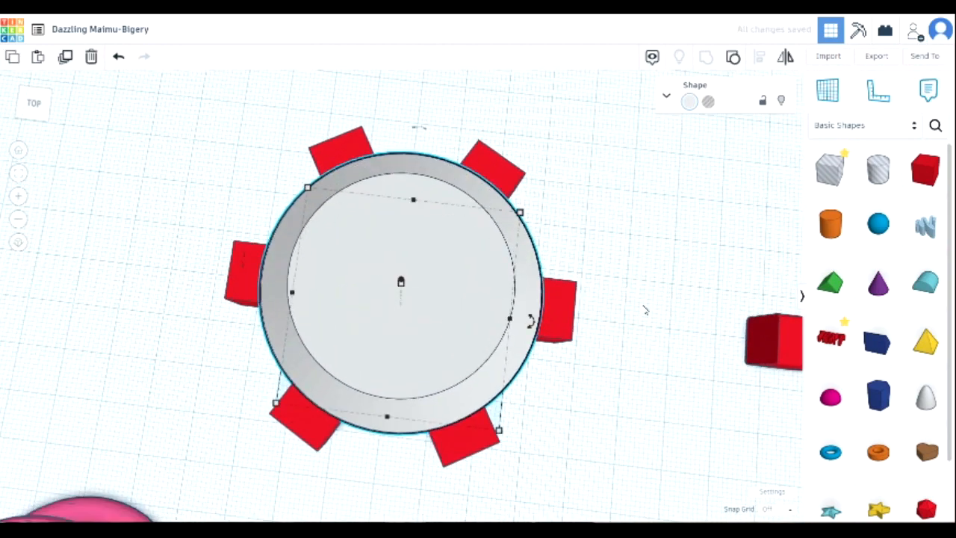
left_click_drag(171, 154, 590, 389)
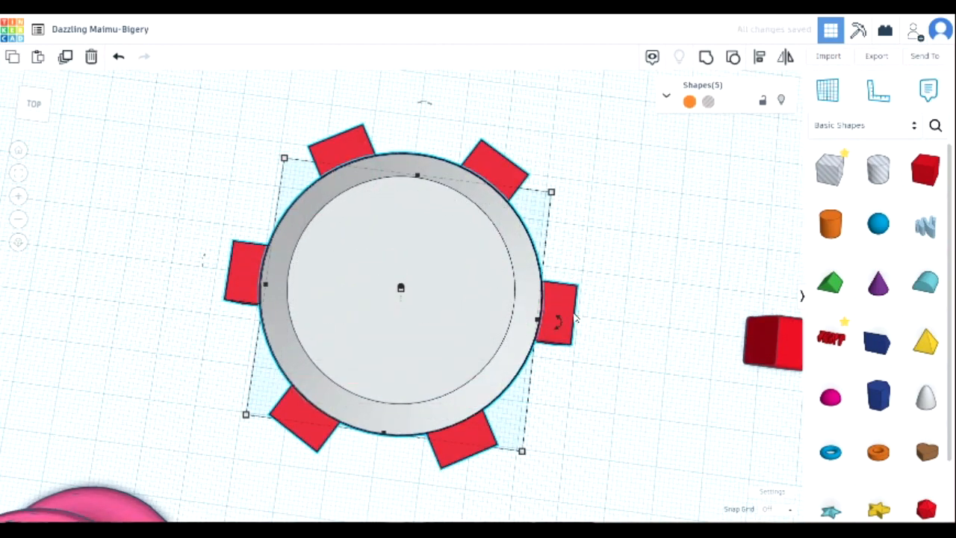
left_click(642, 386)
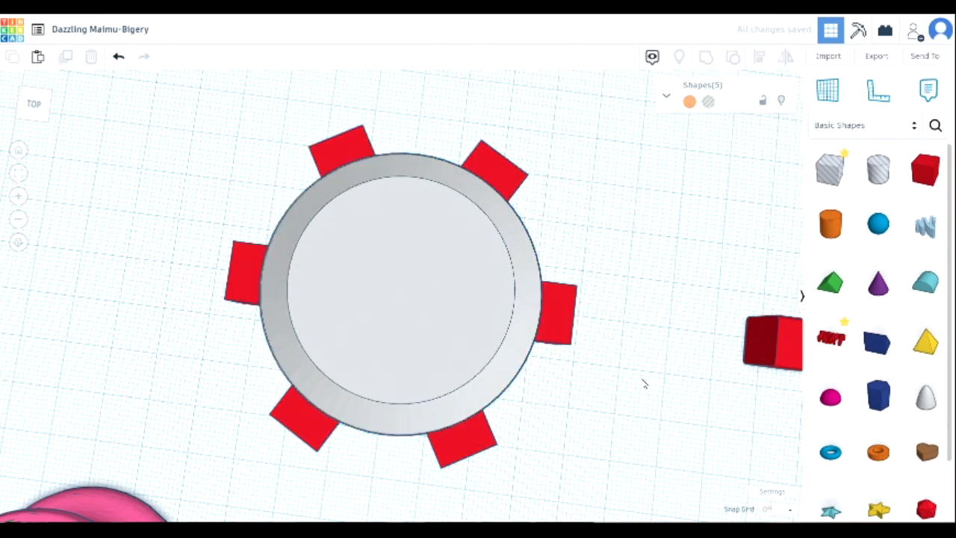
left_click(561, 316)
left_click(487, 174, "shift")
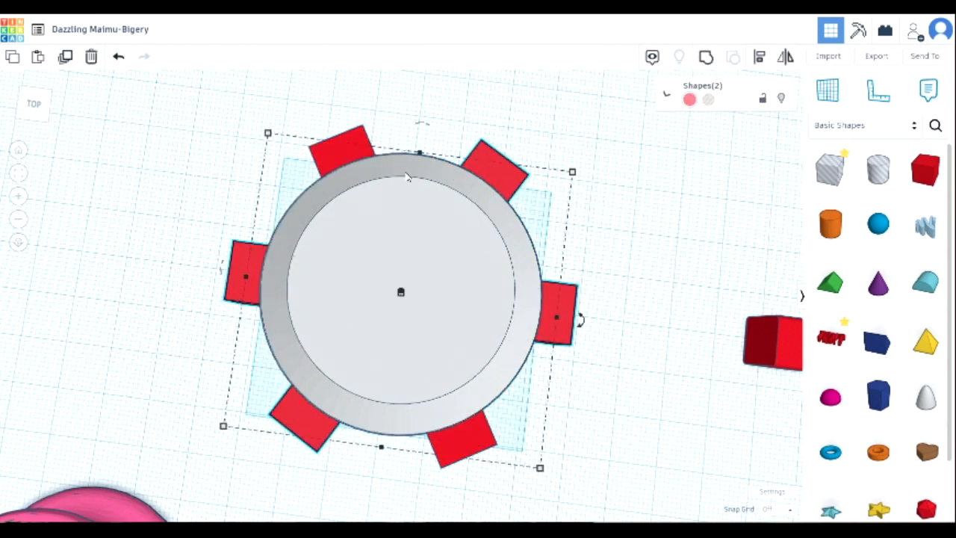
left_click(321, 158, "shift")
left_click(706, 56)
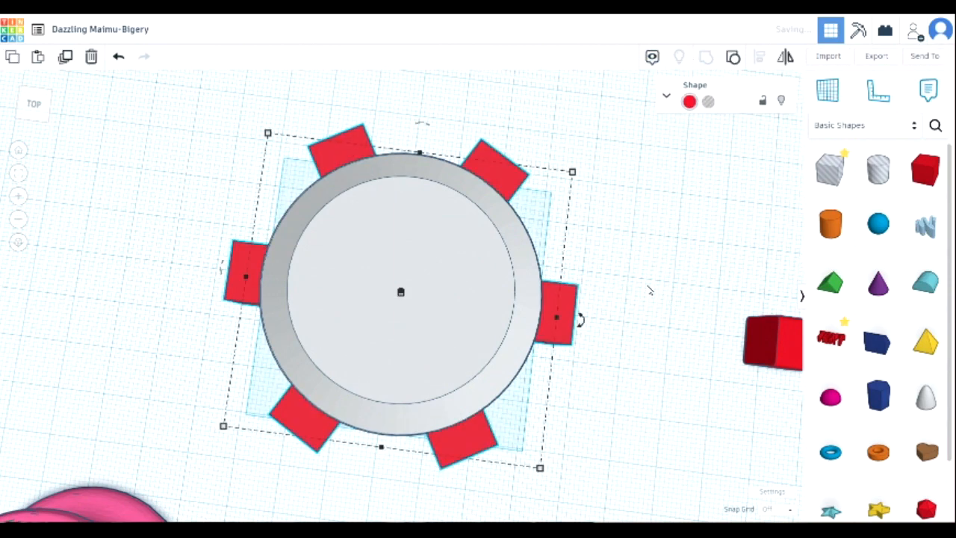
Step: Ungroup the red star in the grey part into its three bars
left_click(631, 335)
right_click_drag(619, 380, 569, 314)
left_click(568, 314)
left_click(733, 58)
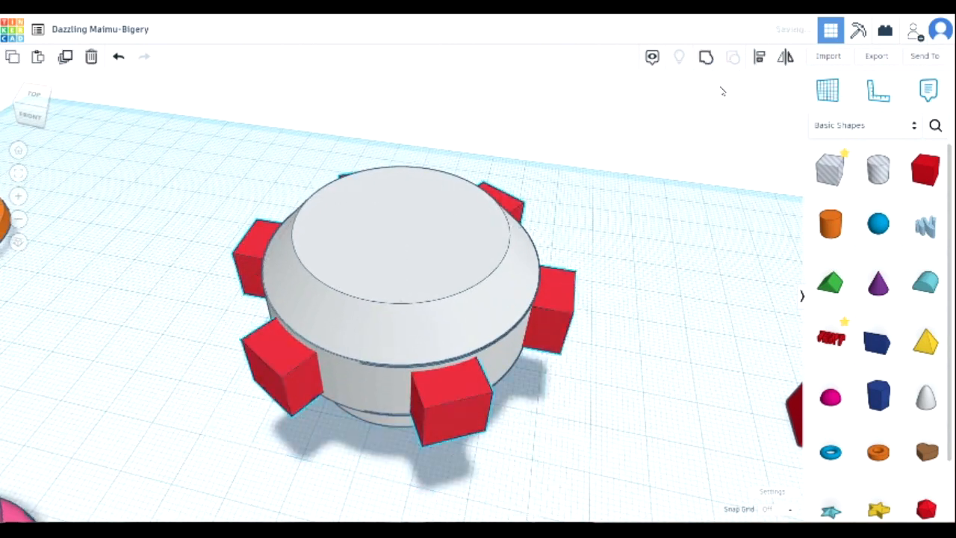
left_click(642, 383)
right_click_drag(644, 348, 560, 336)
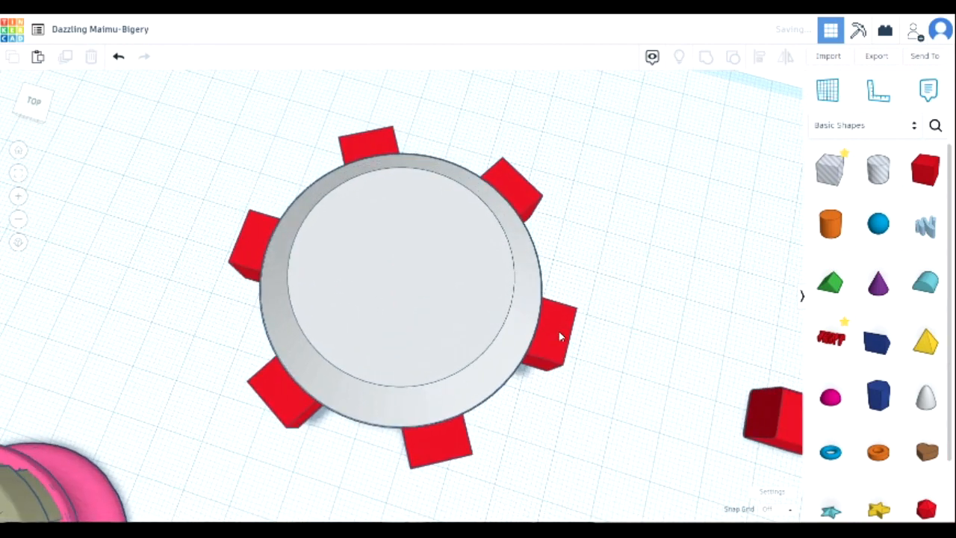
Step: Regroup the three crossing red bars in the grey part as one star
left_click(560, 336)
left_click(532, 194)
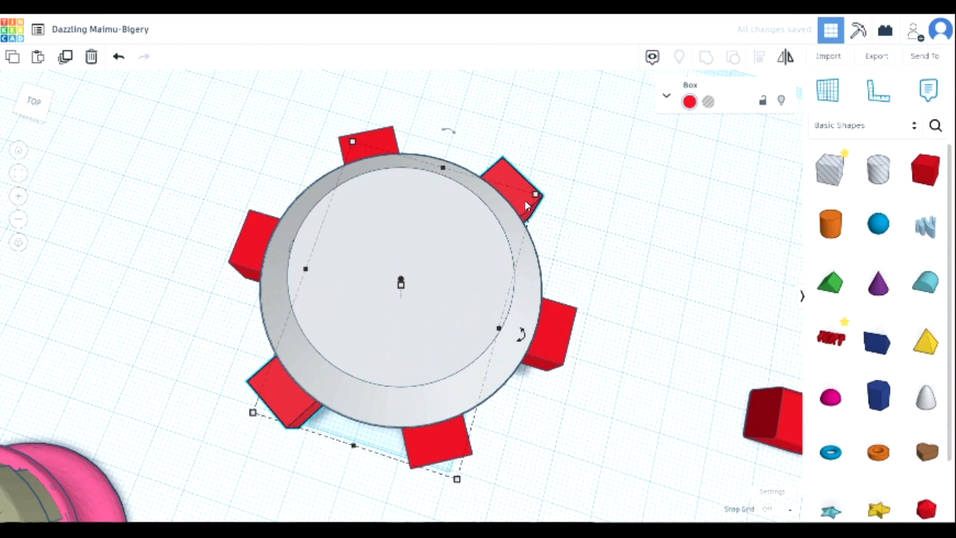
left_click(565, 310, "shift")
left_click(706, 58)
left_click(655, 353)
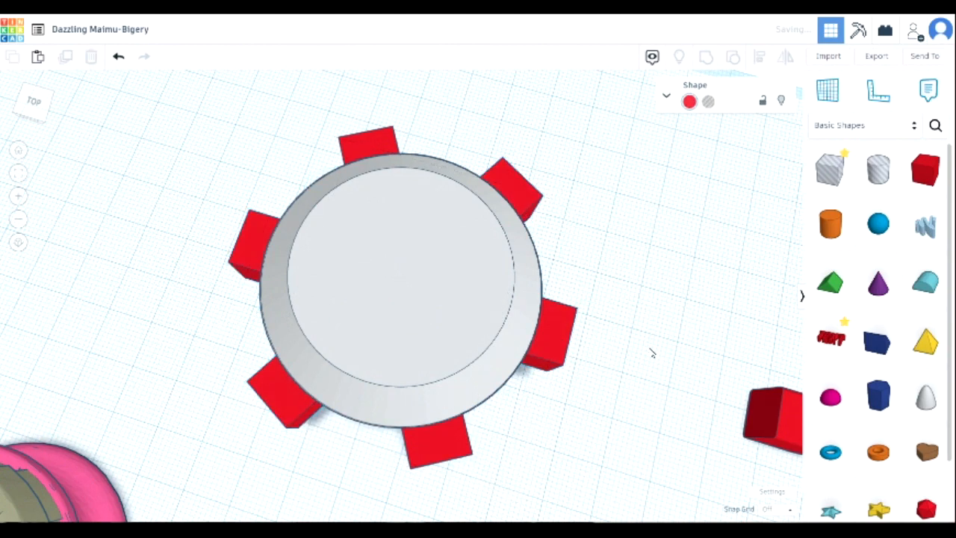
Step: Ungroup the regrouped red star into separate bars again
left_click(565, 337)
left_click(732, 57)
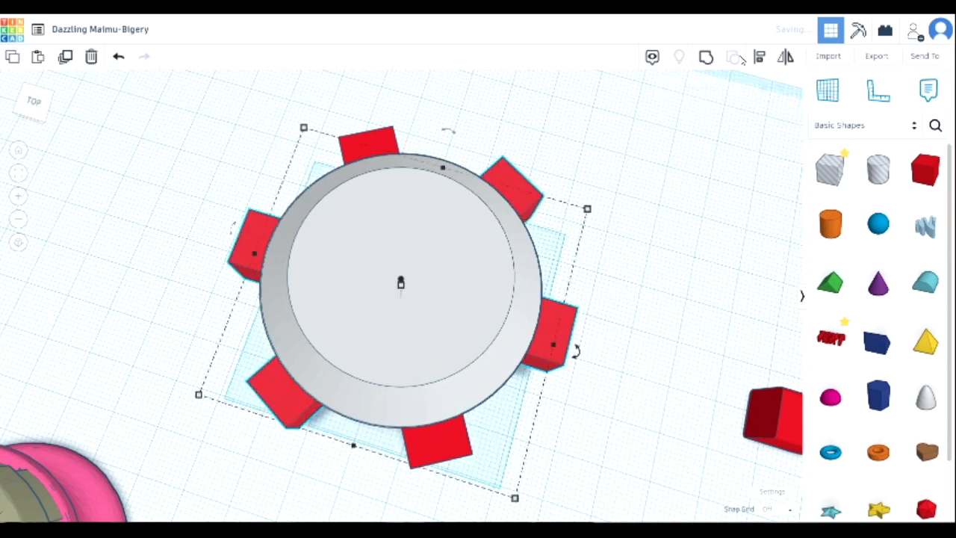
left_click(638, 387)
right_click_drag(635, 384, 588, 316)
Step: Group two of the three separate red bars crossing the grey part
left_click(574, 312)
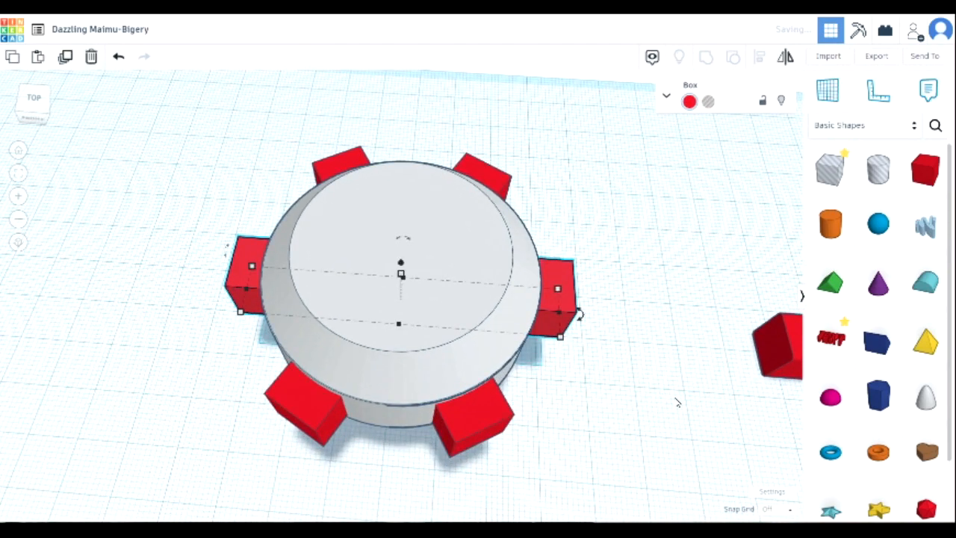
right_click_drag(611, 390, 514, 235)
left_click(510, 173)
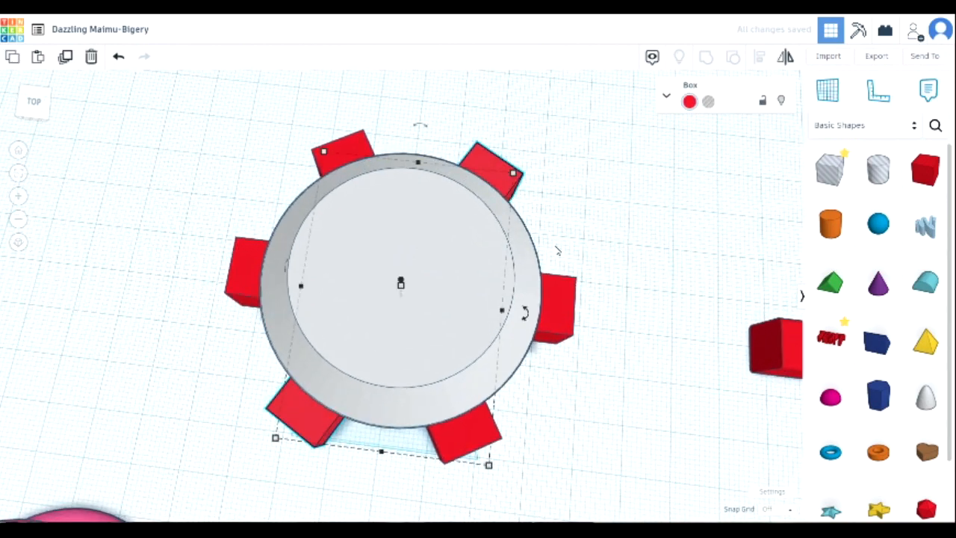
left_click(562, 298, "shift")
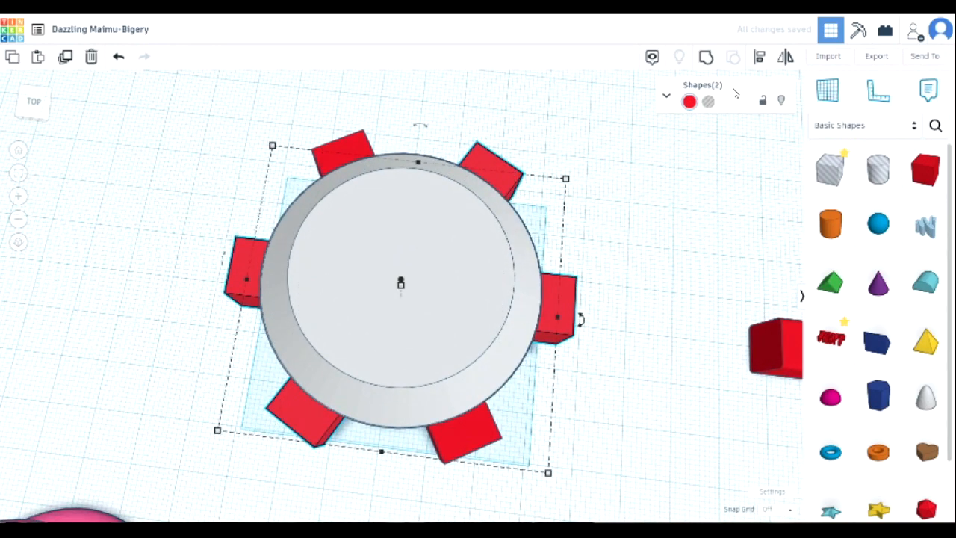
left_click(706, 58)
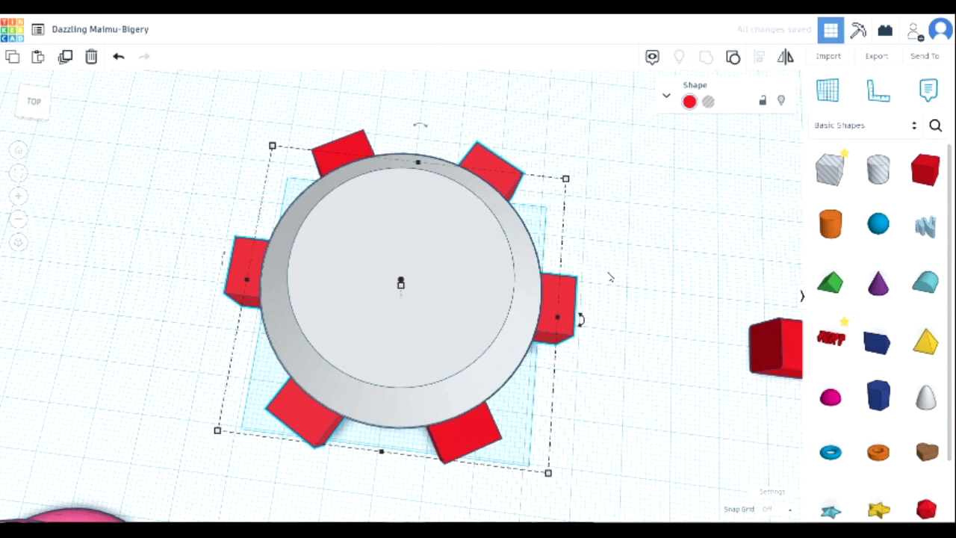
Step: Try shifting the grouped pair of red bars slightly, and undo the move
left_click(609, 277)
left_click(558, 297)
mouse_move(562, 299)
left_mouse_down()
mouse_move(647, 228)
mouse_move(564, 295)
left_mouse_up()
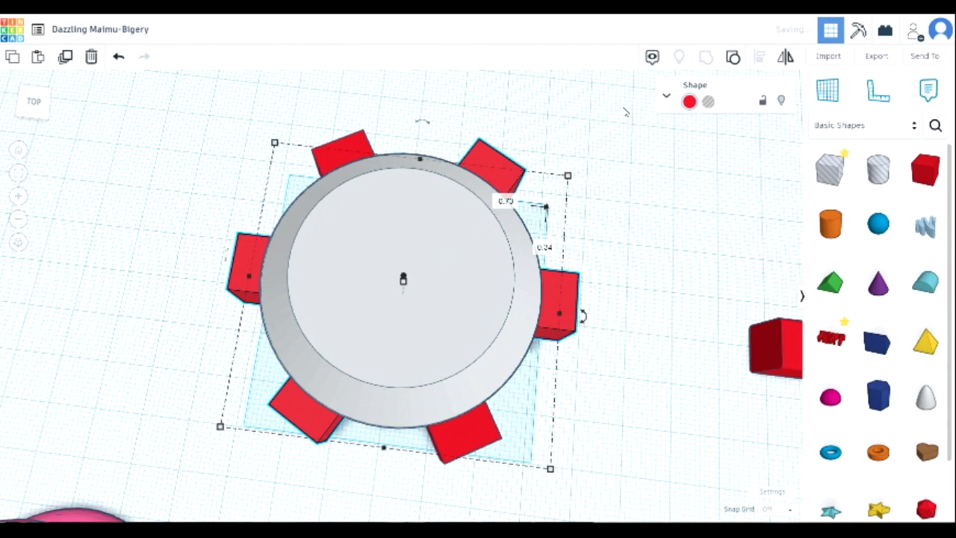
left_click(121, 59)
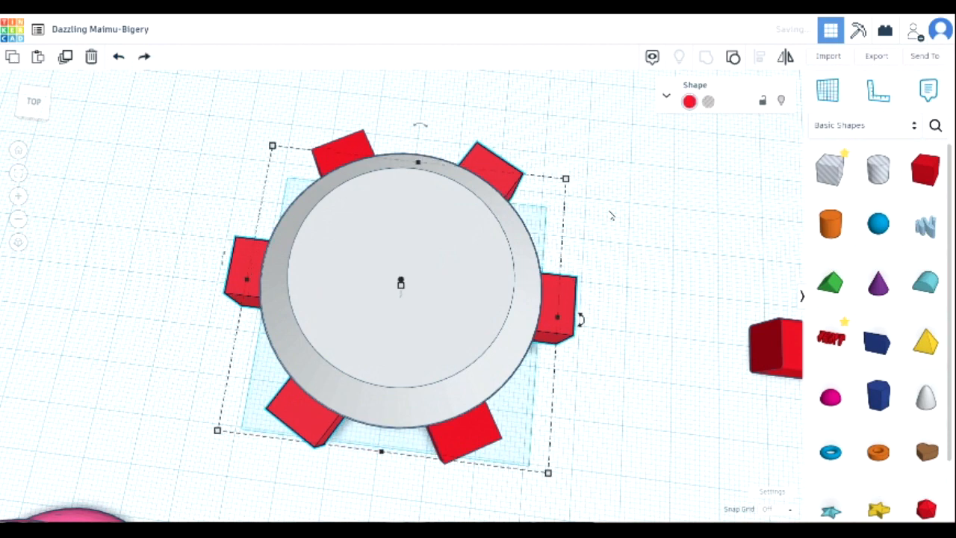
Step: Group the remaining crossing red bar with the grouped pair to form one star
left_click(347, 151)
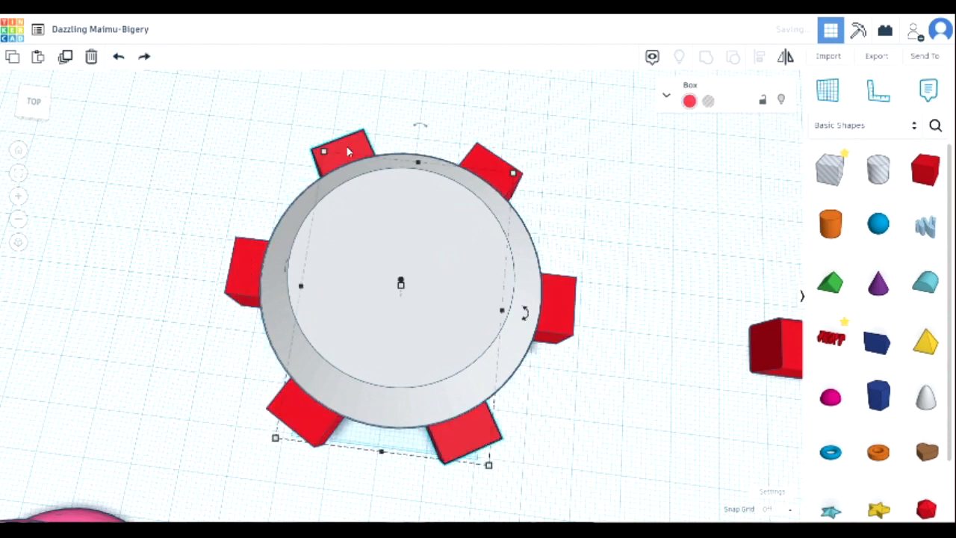
left_click(571, 310, "shift")
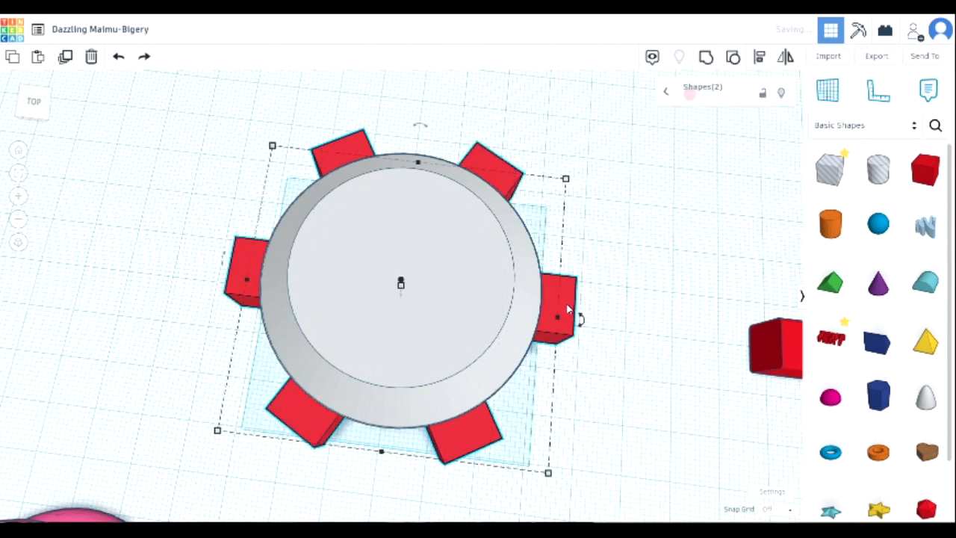
left_click(707, 63)
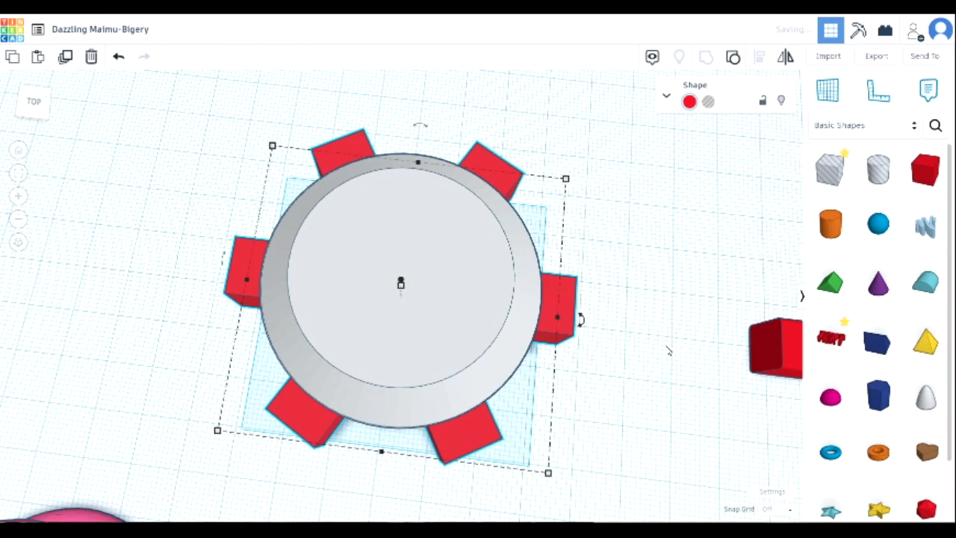
left_click(647, 342)
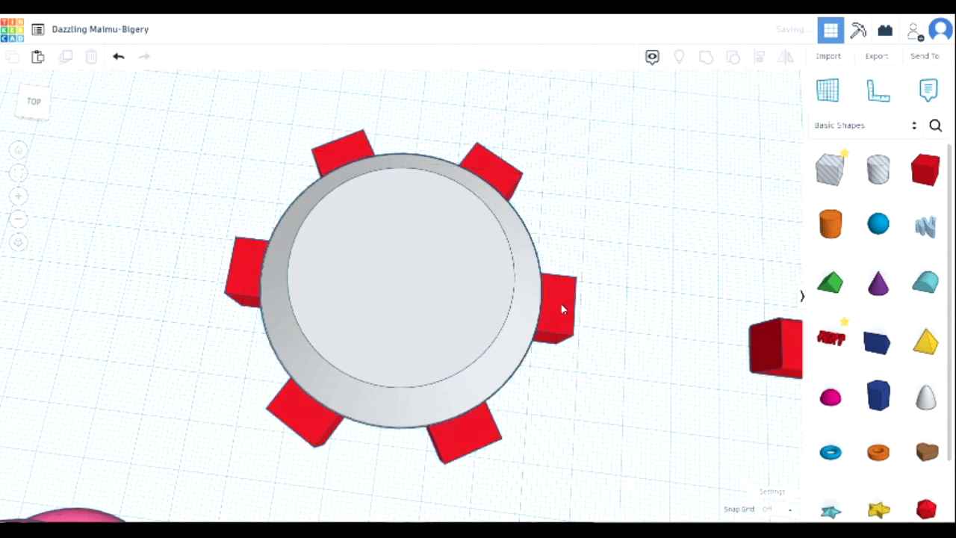
Step: Try moving the grouped red star off-centre from the grey part, and undo the move
left_click_drag(560, 312, 631, 242)
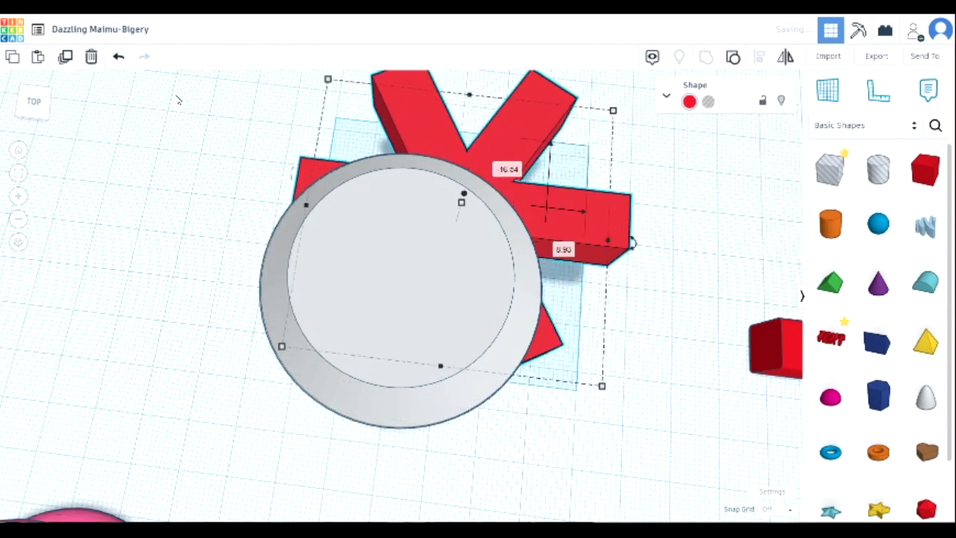
left_click(118, 59)
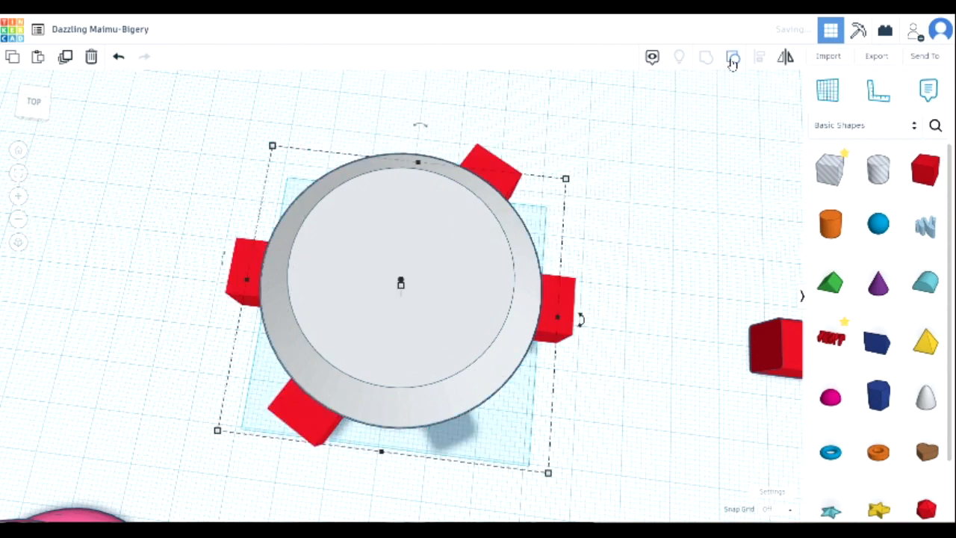
right_click_drag(651, 388, 627, 308)
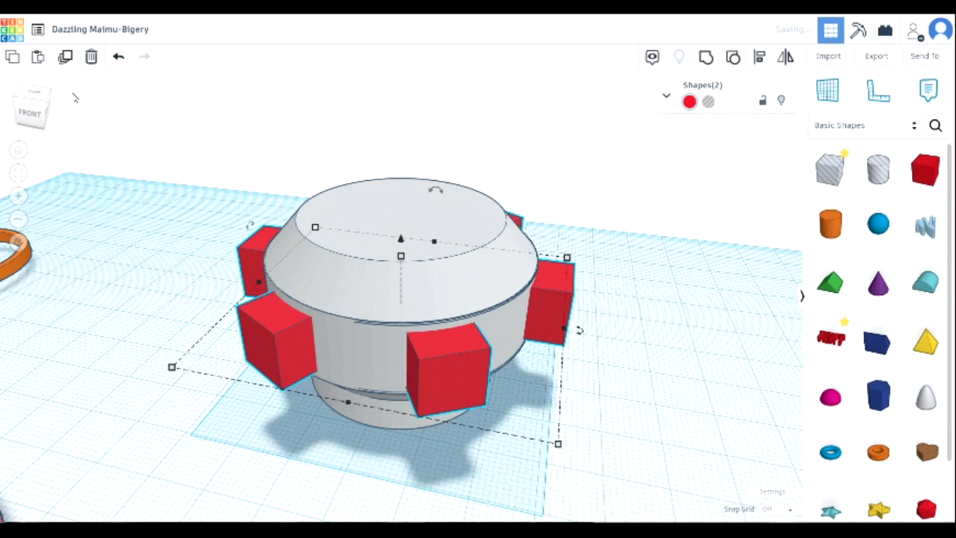
Step: Turn the grouped red star crossing the grey part into a hole
left_click(611, 361)
left_click(561, 313)
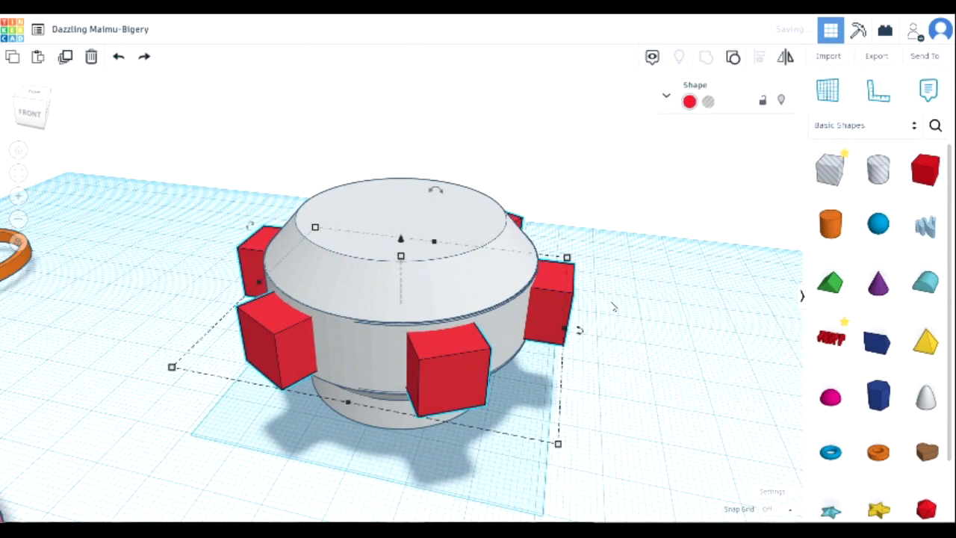
left_click(708, 103)
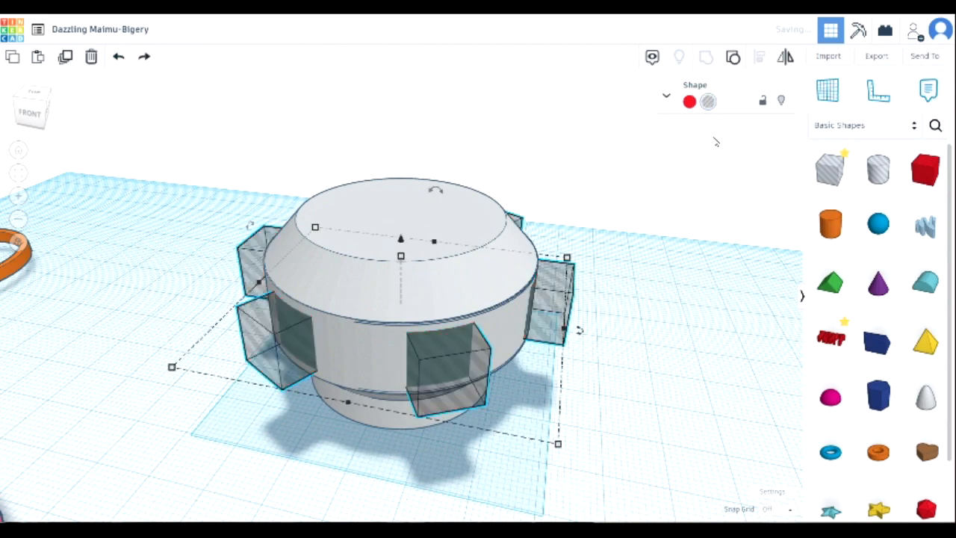
Step: Group the grey part with the star-shaped hole to cut the six recesses around its rim
left_click(655, 342)
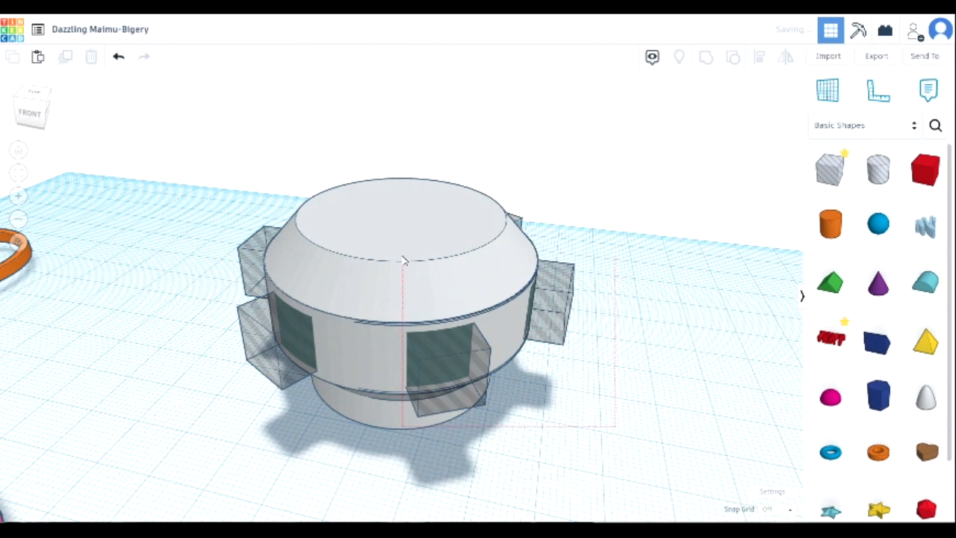
key("ctrl+a")
left_click(706, 57)
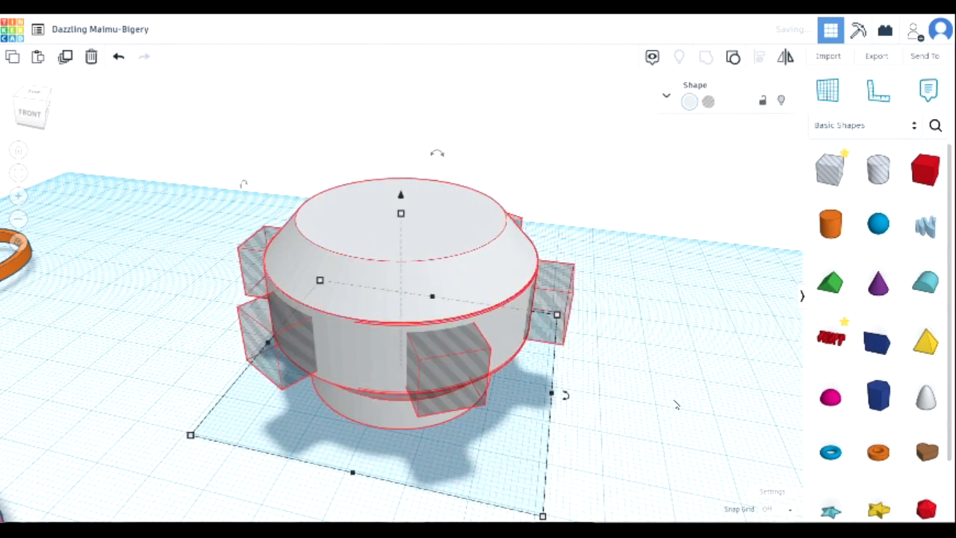
right_click_drag(677, 401, 590, 385)
scroll(590, 385, "down", 5)
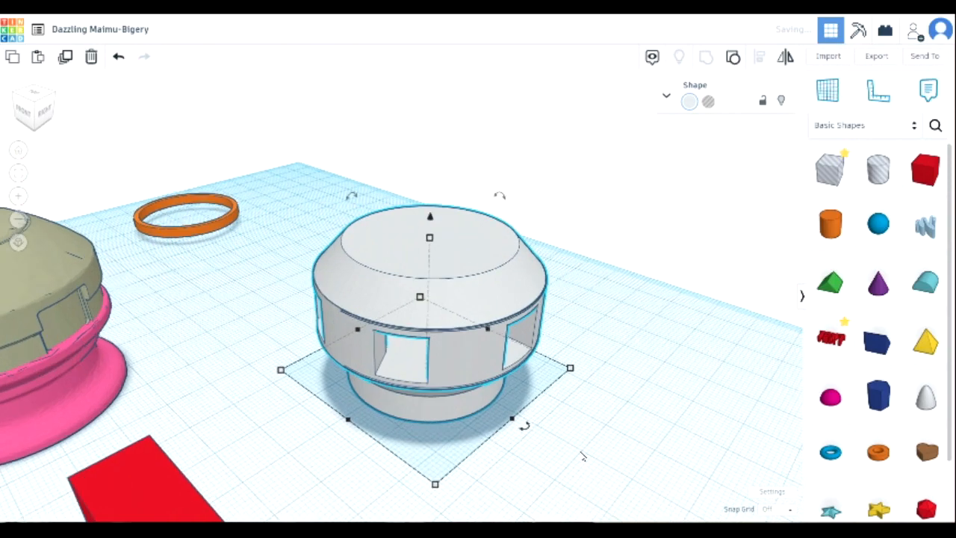
Step: Turn the long loose red bar in front of the grey part into a hole
left_click(18, 150)
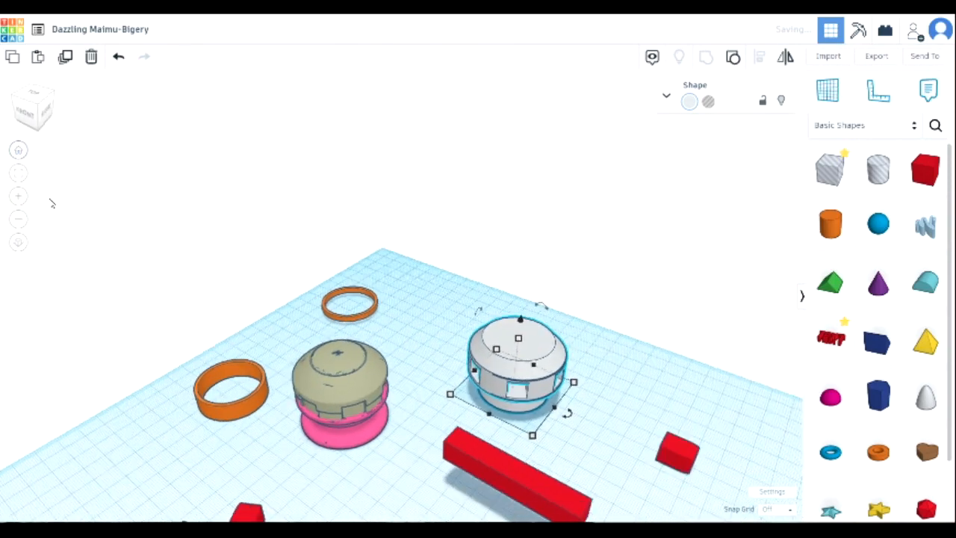
left_click_drag(565, 199, 637, 311)
scroll(486, 358, "up", 3)
left_click(523, 251)
right_click_drag(548, 295, 549, 338)
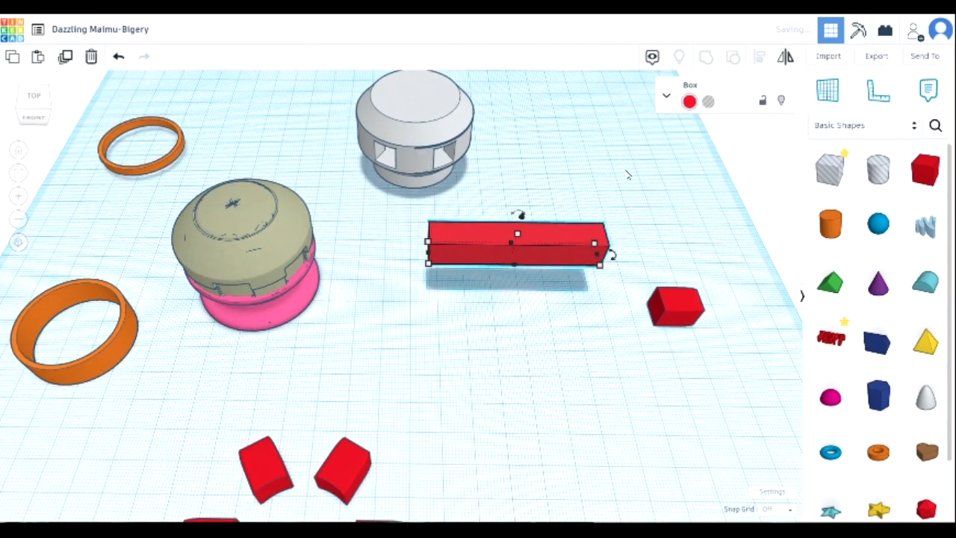
left_click(707, 102)
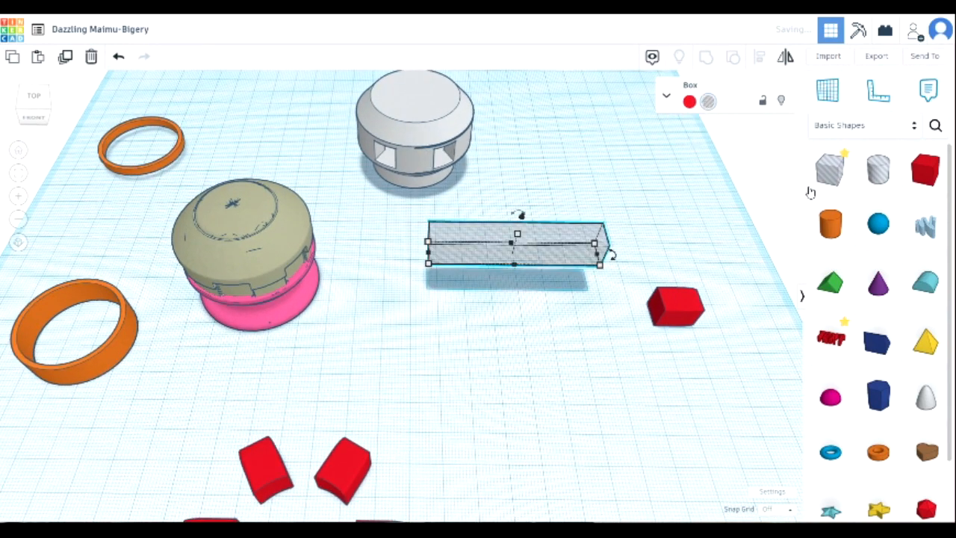
Step: Place a new 20 mm red box on the workplane in front of the bar-shaped hole
left_click(702, 309)
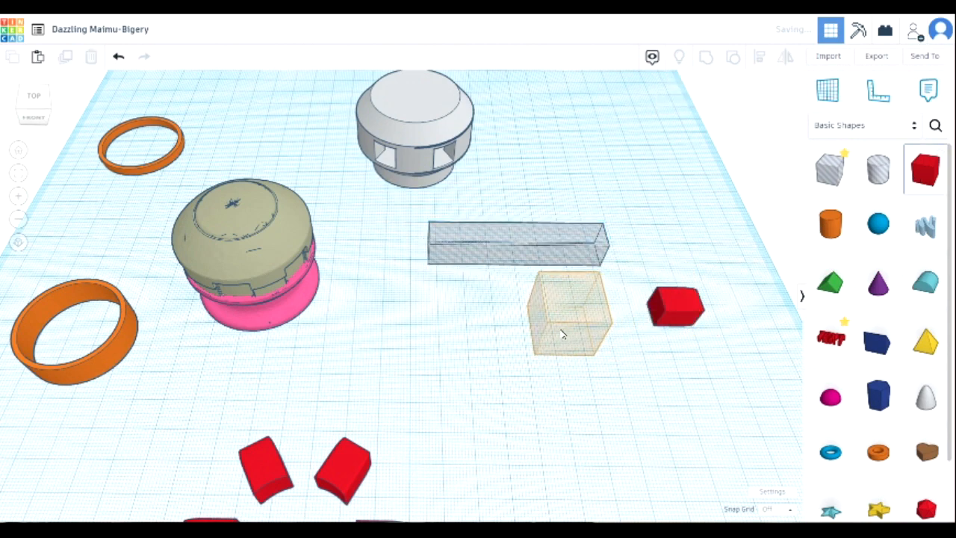
left_click(553, 338)
scroll(629, 357, "up", 3)
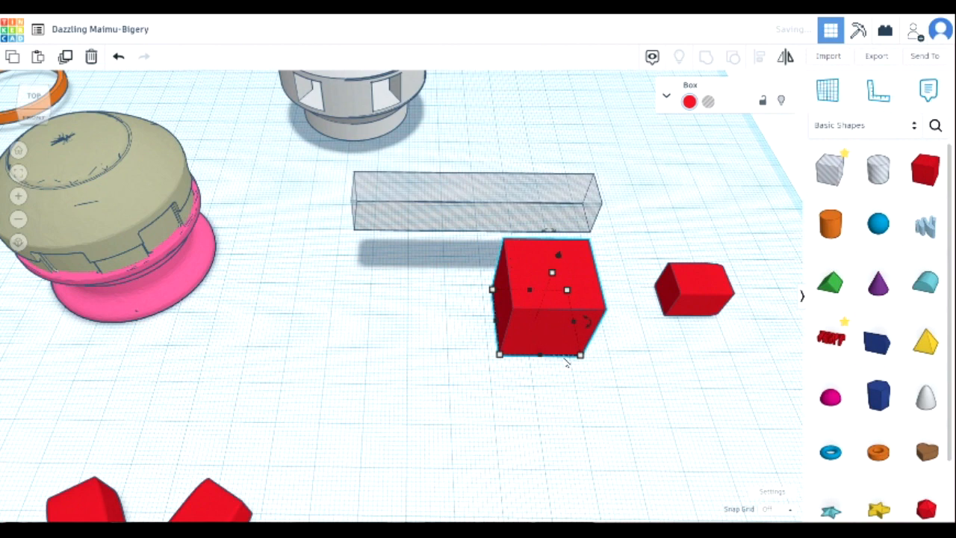
right_click_drag(582, 363, 556, 346)
Step: Rotate the bar-shaped hole 90° to stand upright and move it into the new red box
left_click(501, 210)
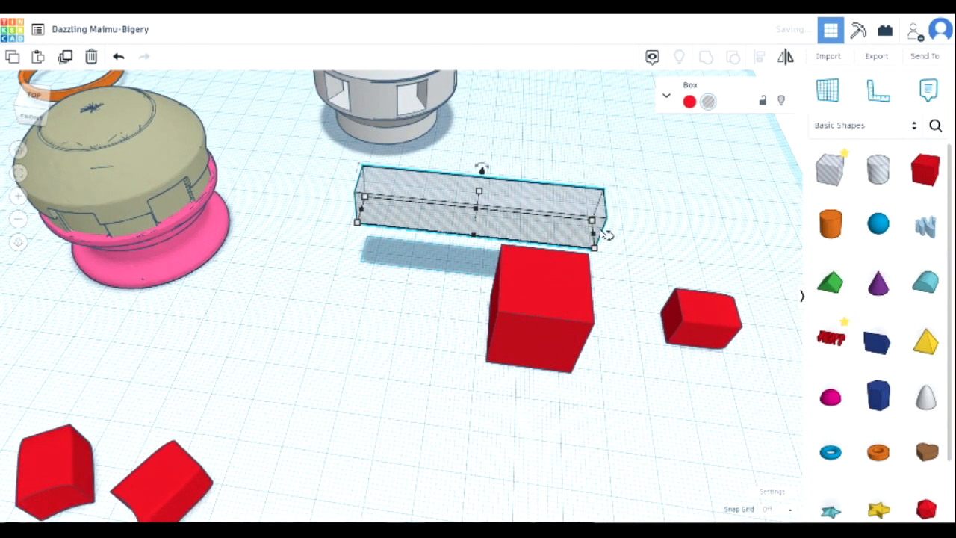
right_click_drag(570, 156, 539, 130)
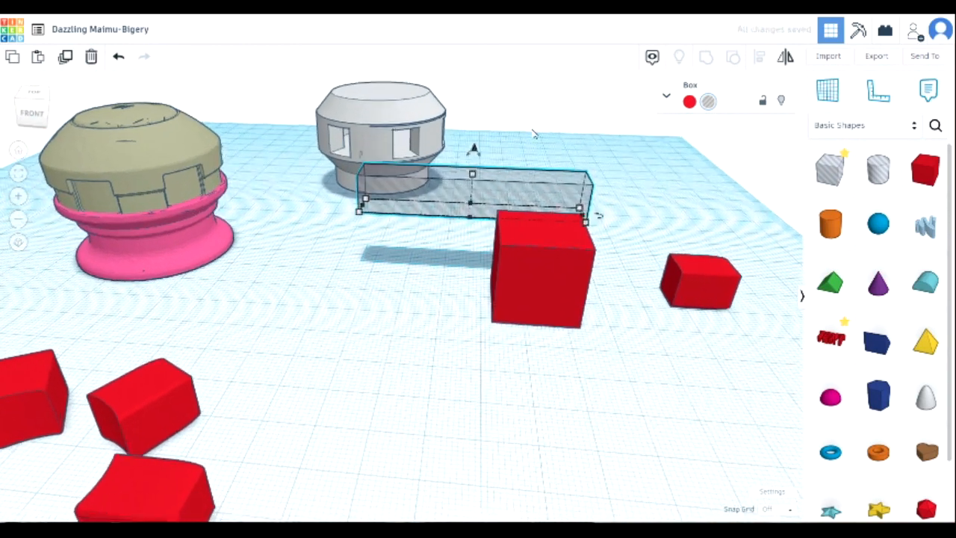
left_click_drag(475, 153, 391, 186)
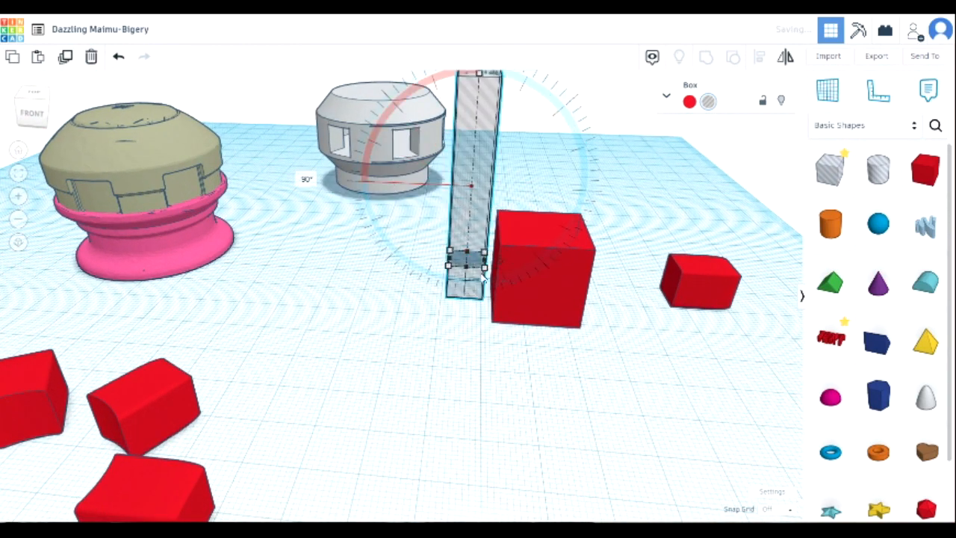
left_click_drag(476, 240, 550, 262)
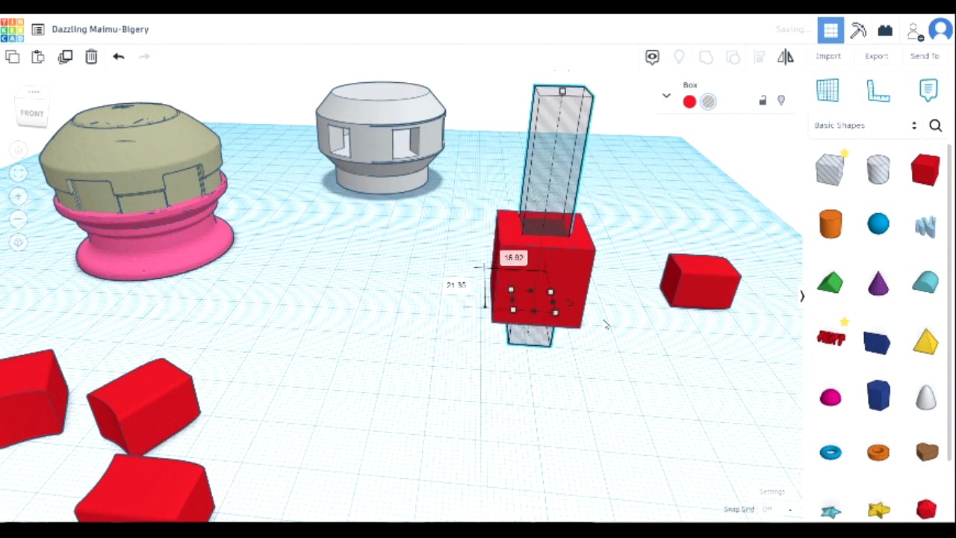
Step: Lower the upright bar-shaped hole so that it runs down through the red box
scroll(608, 329, "down", 2)
mouse_move(610, 334)
right_mouse_down()
mouse_move(608, 369)
mouse_move(607, 338)
right_mouse_up()
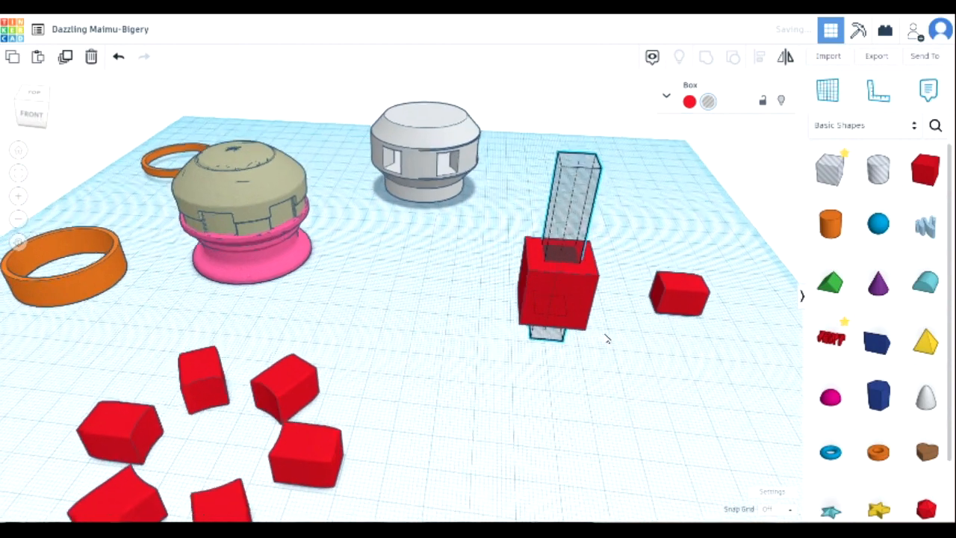
left_click_drag(581, 131, 585, 234)
right_click_drag(609, 283, 610, 349)
Step: Group the red box with the upright bar-shaped hole to cut a rectangular opening through it
left_click_drag(612, 366, 532, 258)
mouse_move(583, 334)
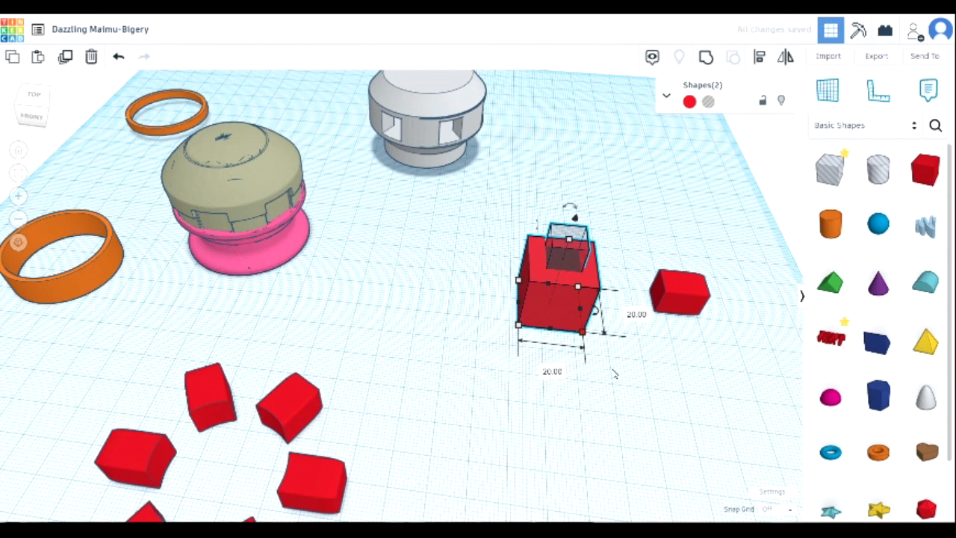
left_click(605, 358)
left_click(570, 260)
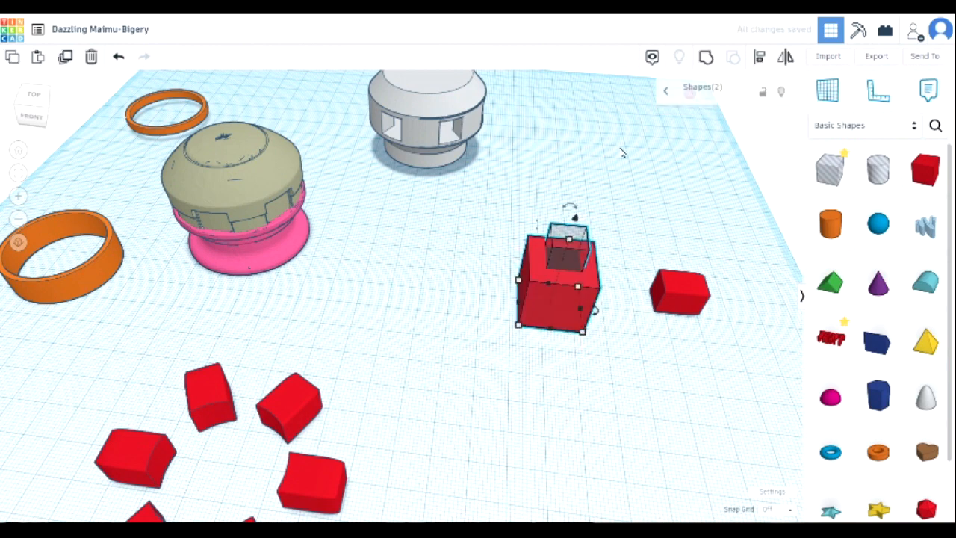
left_click(706, 57)
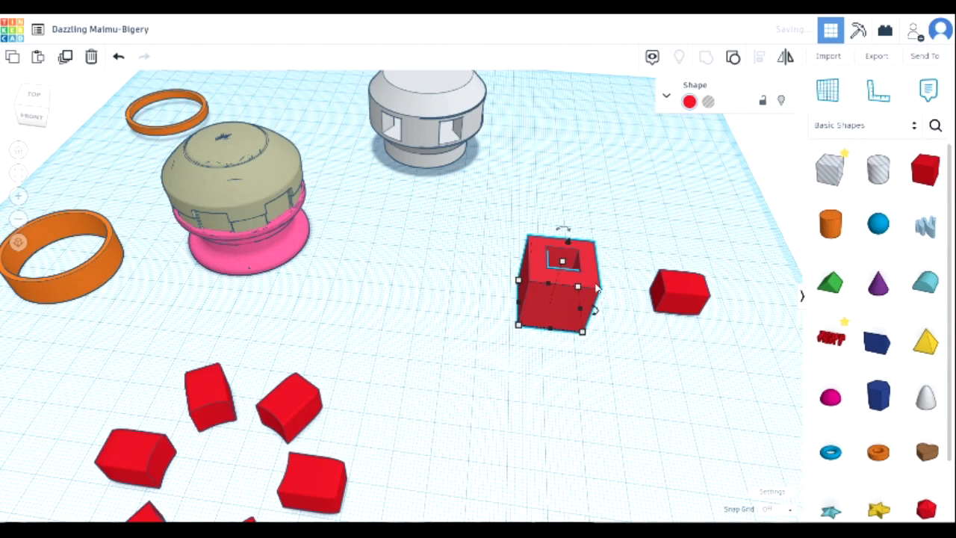
Step: Move the single loose red block in front of the box with the rectangular opening
scroll(599, 290, "up", 3)
right_click_drag(612, 296, 596, 328)
scroll(607, 250, "up", 4)
right_click_drag(621, 263, 735, 249)
scroll(736, 251, "down", 3)
scroll(703, 292, "down", 3)
left_click_drag(751, 272, 547, 317)
left_click(534, 386)
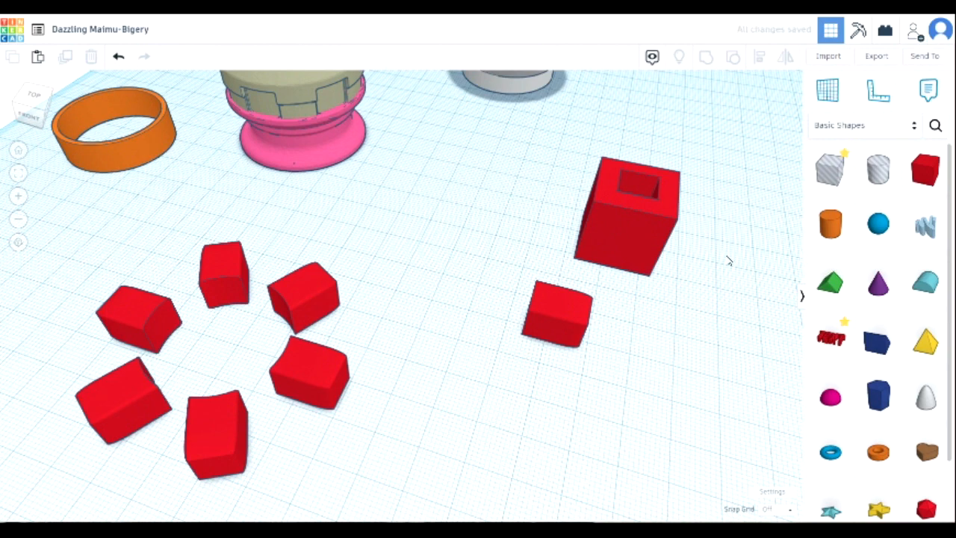
scroll(717, 272, "down", 3)
right_click_drag(705, 282, 665, 337)
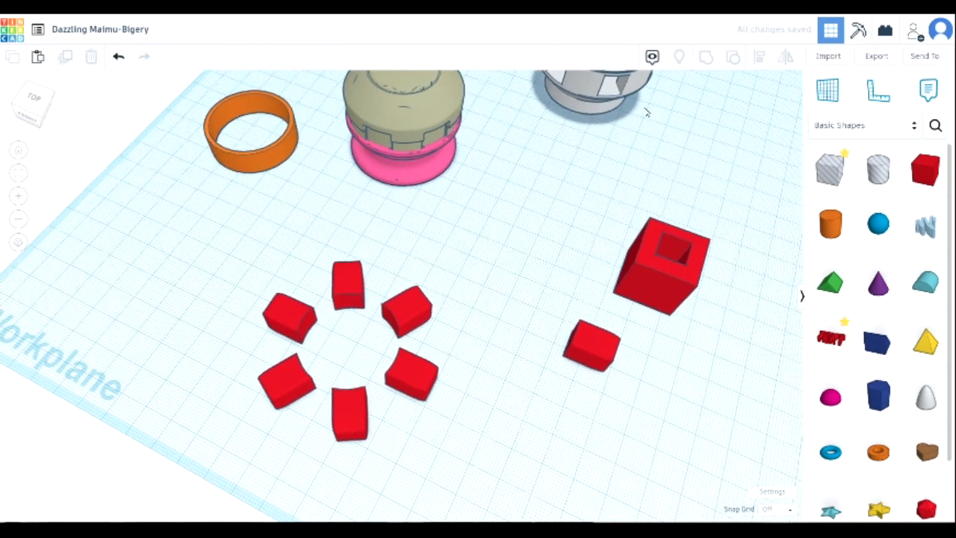